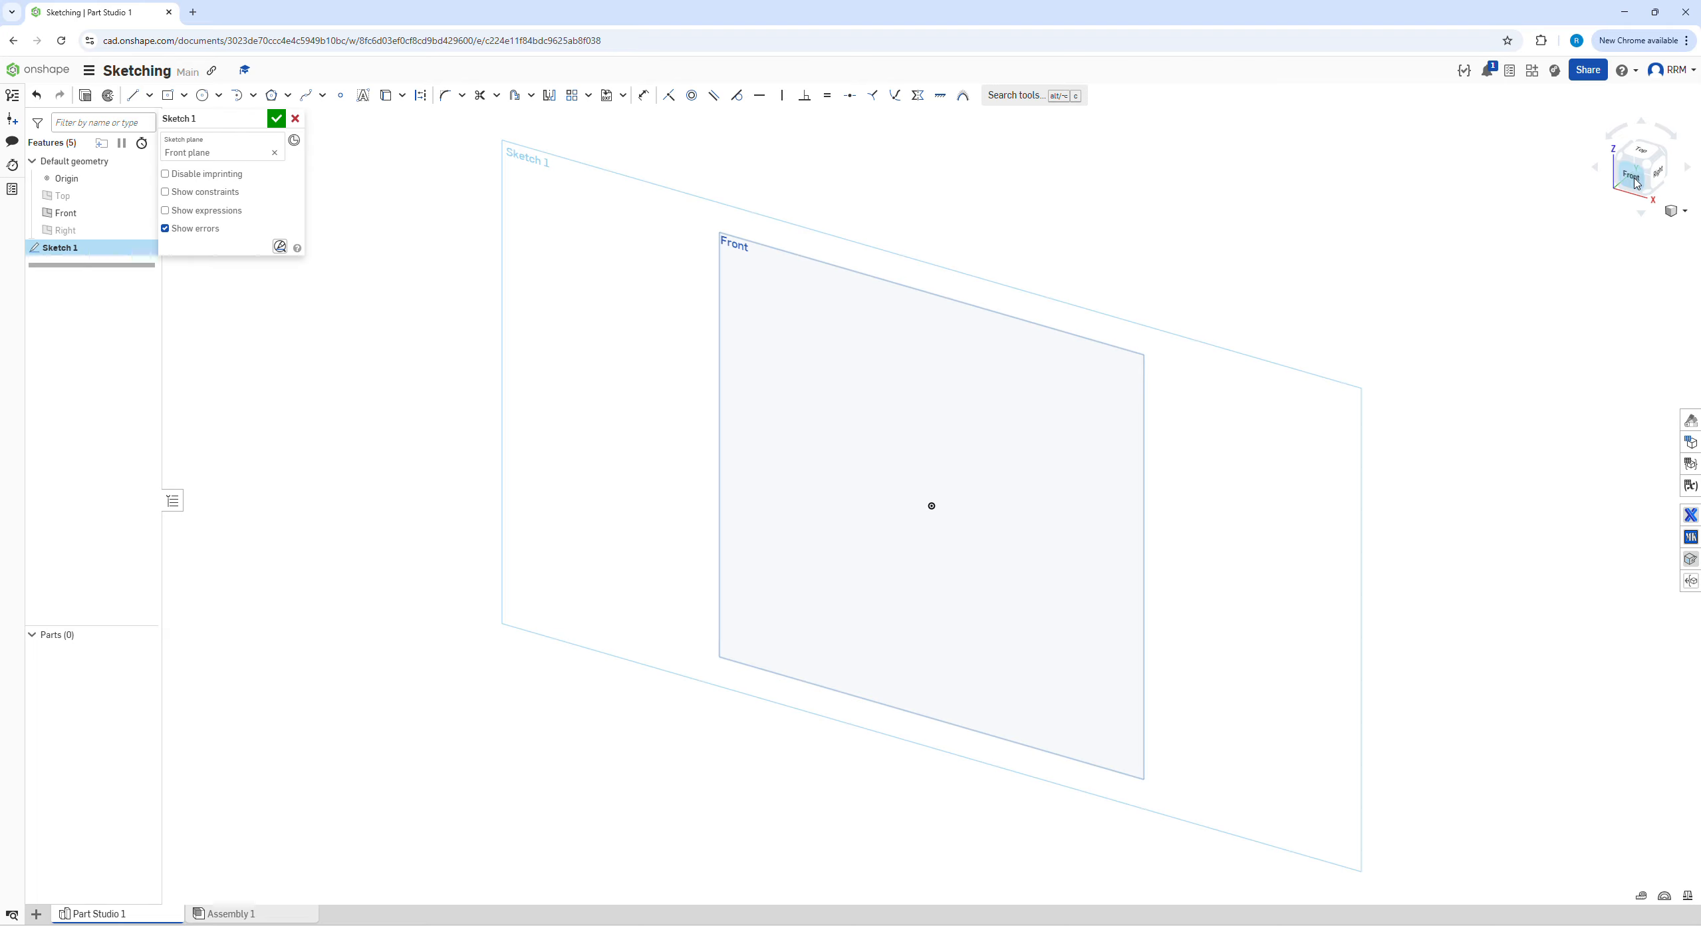
View the sketch plane head-on and sketch a zigzag of four connected lines about 30.5, 20.7, 29.3 and 15.0 long near the Front plane's upper edge
left_click(1635, 180)
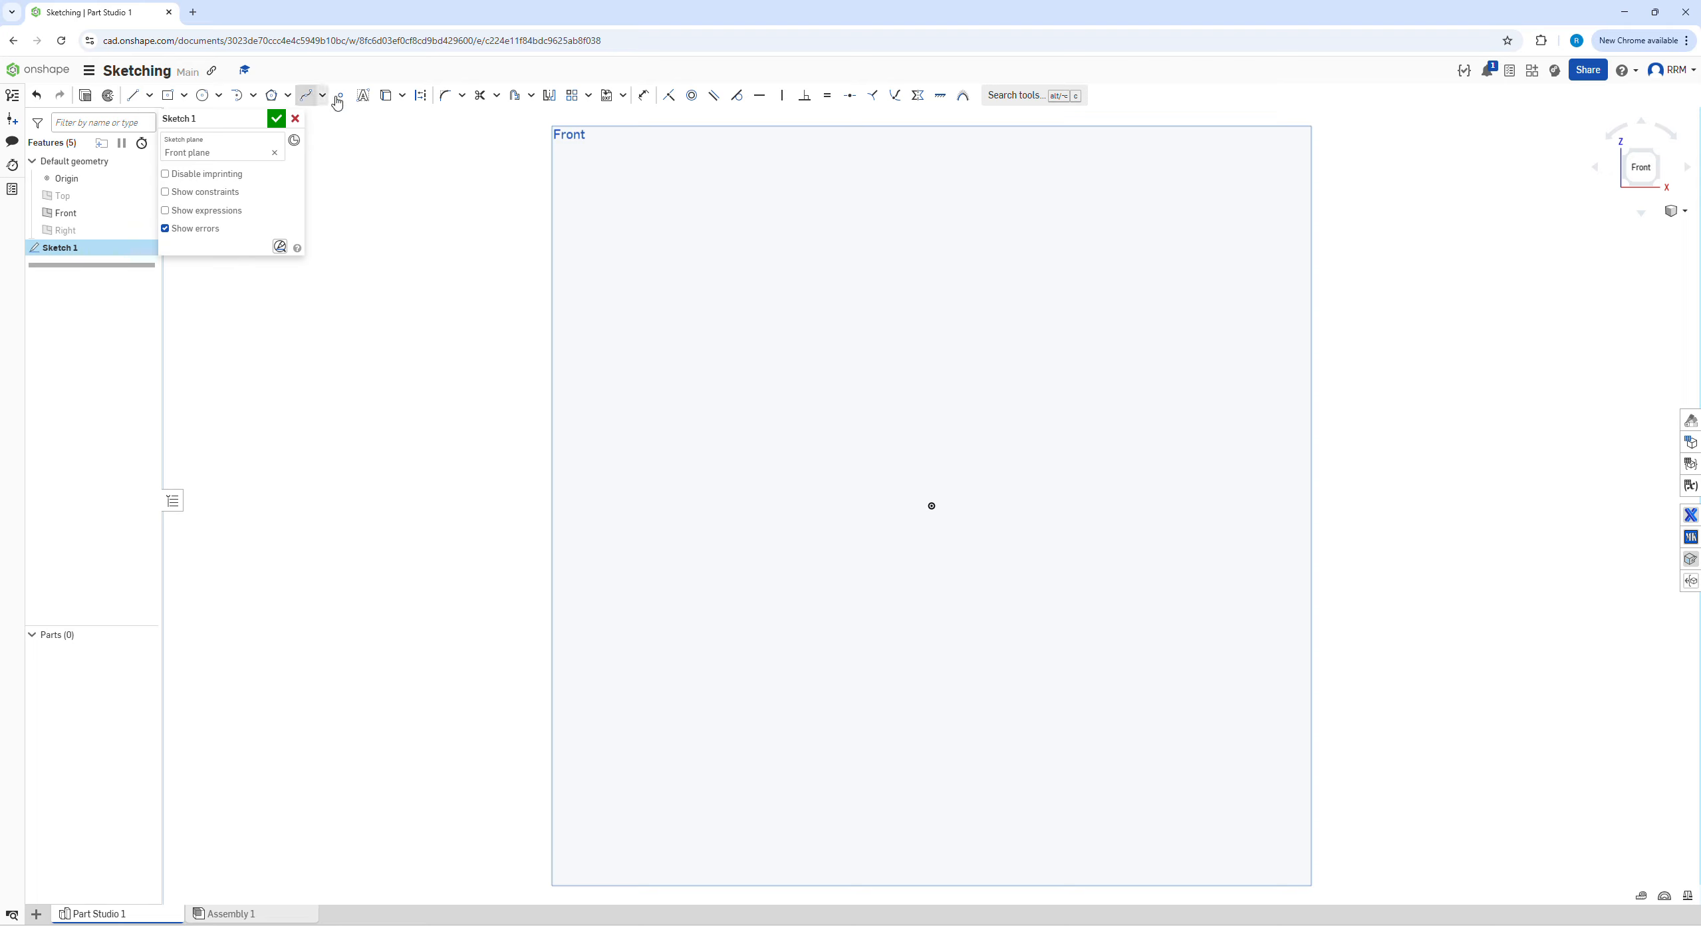
left_click(132, 97)
left_click(620, 281)
left_click(758, 214)
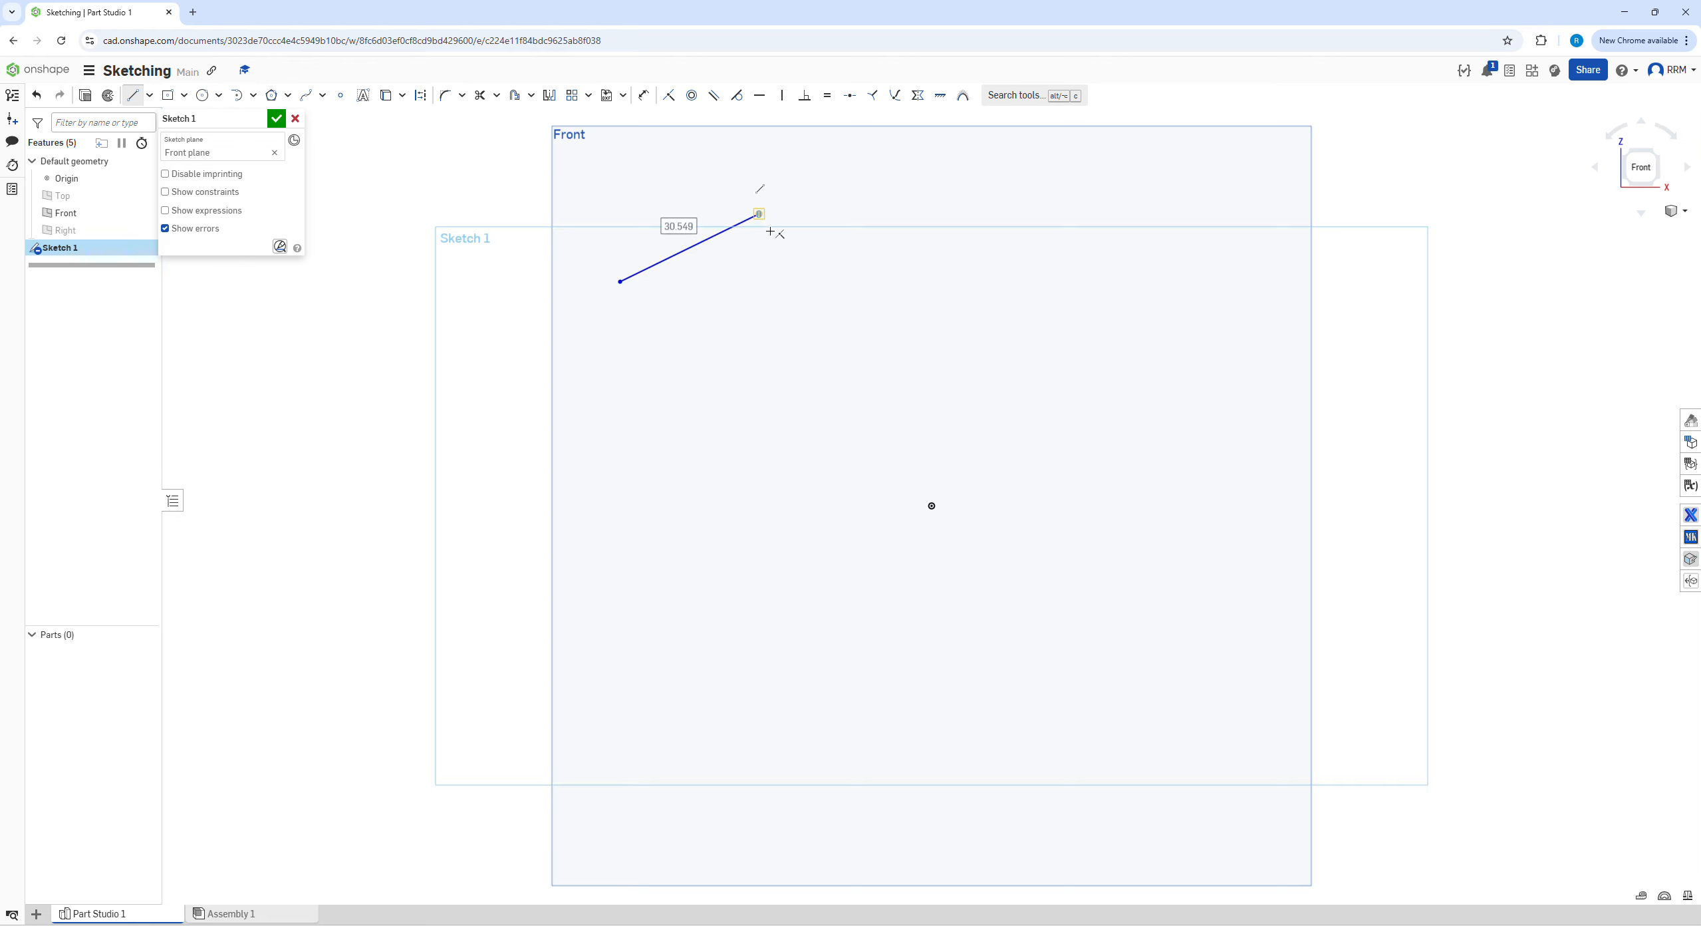
left_click(813, 304)
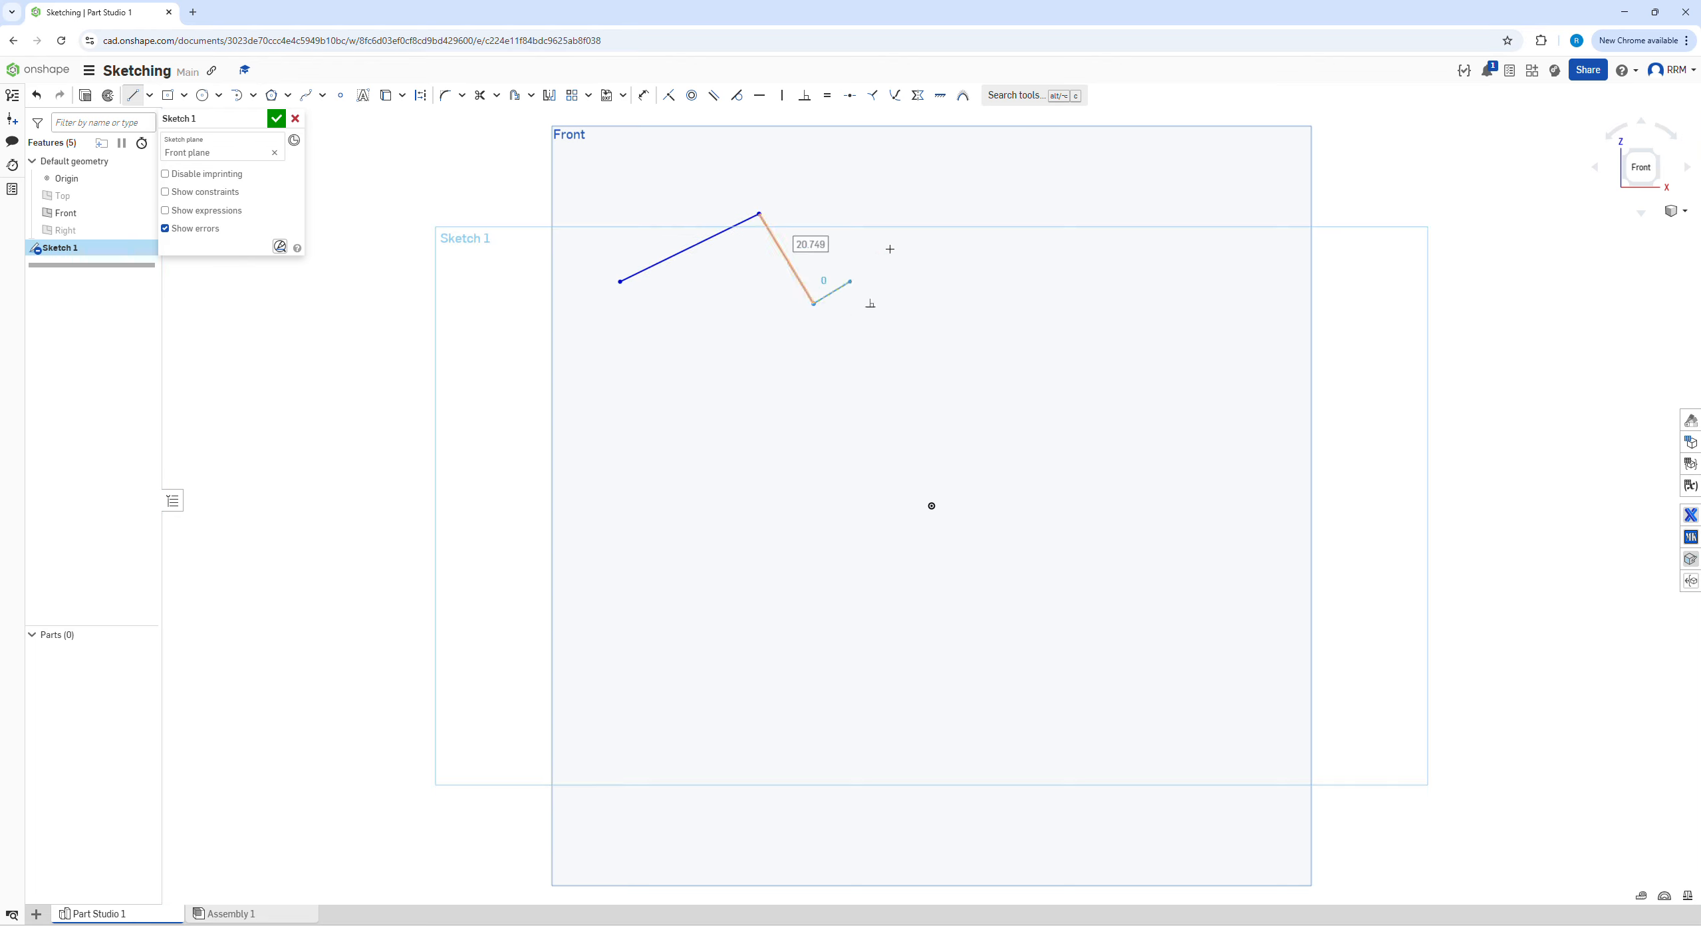
left_click(931, 212)
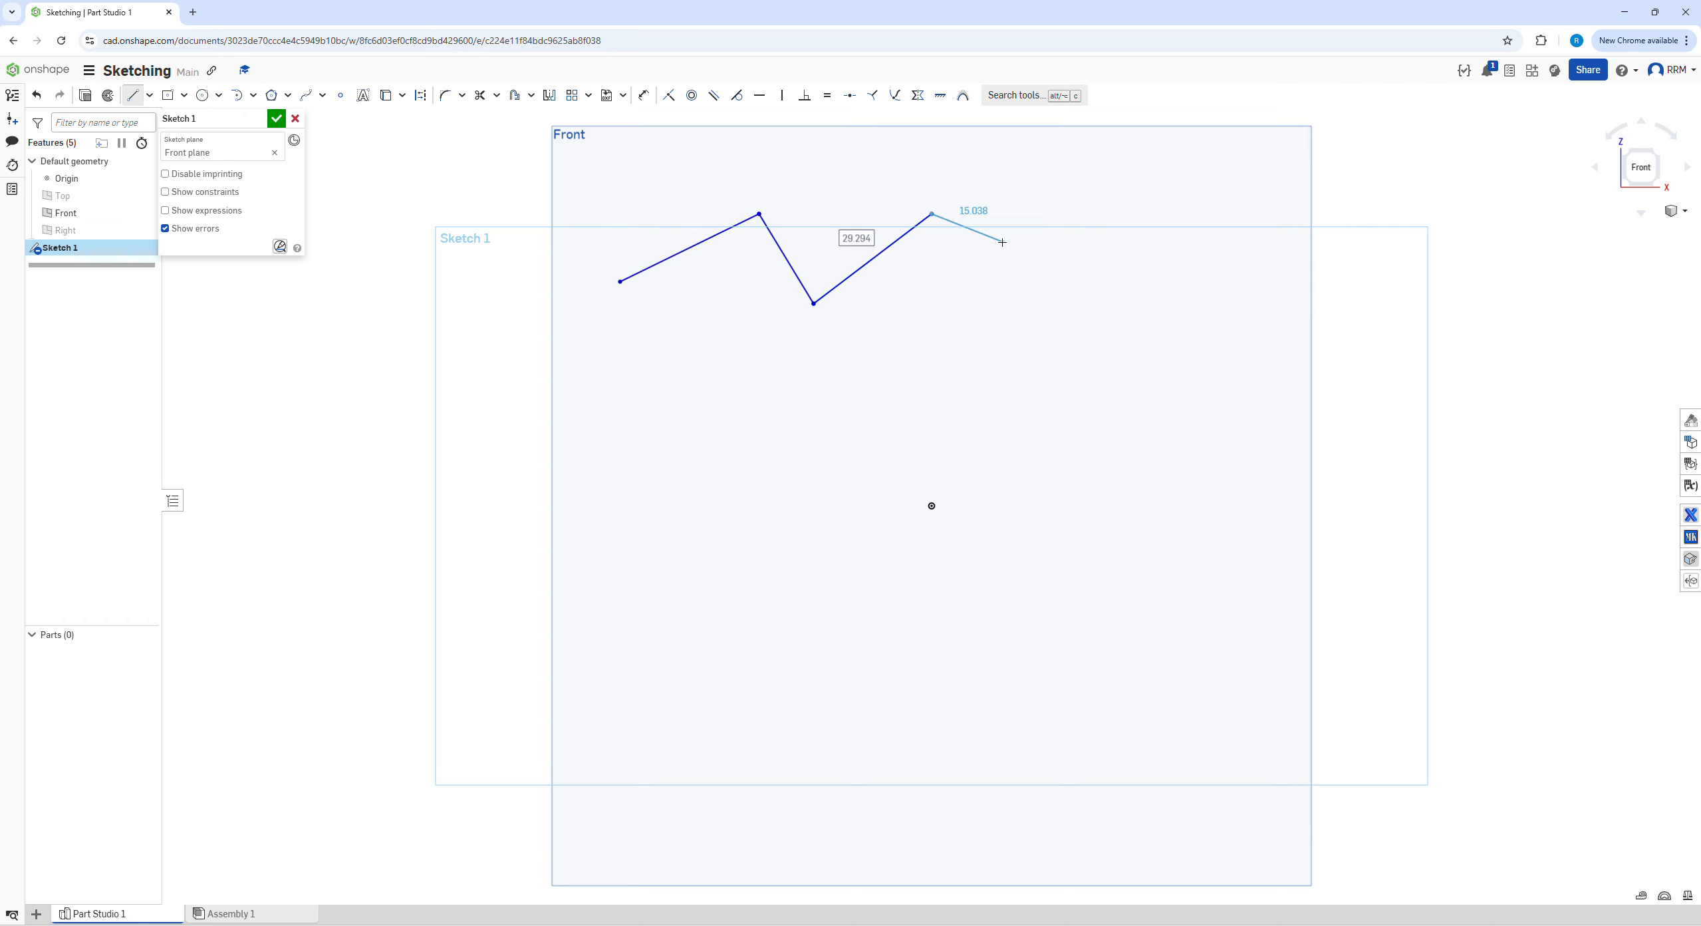
left_click(1002, 242)
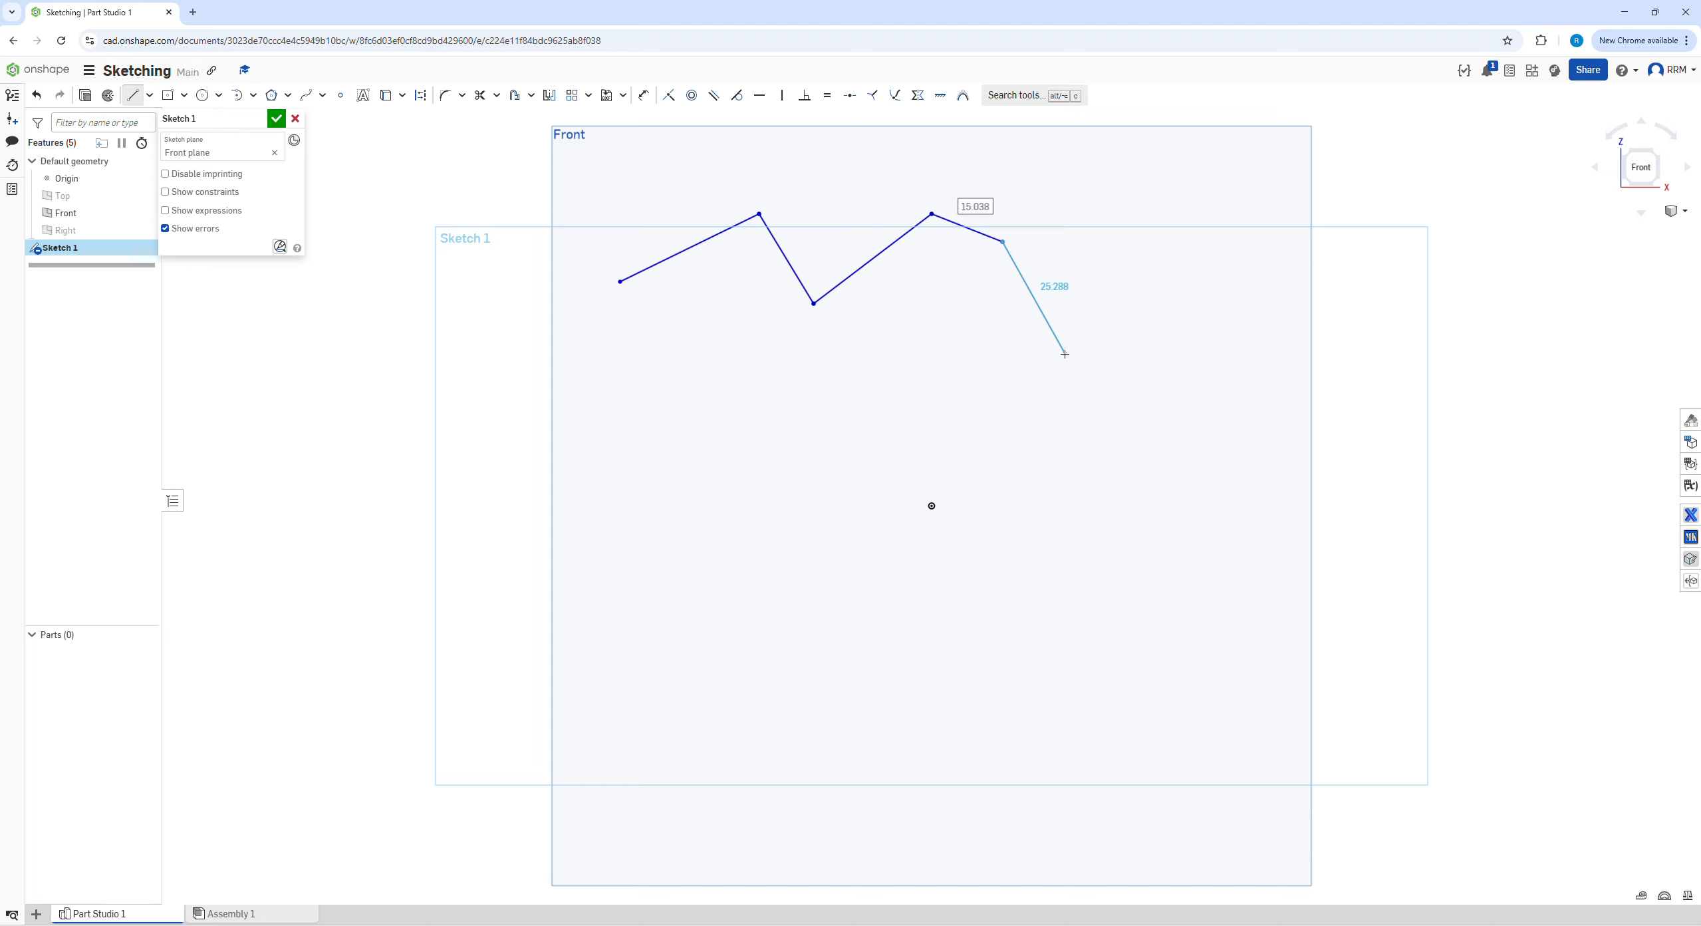
key("Escape")
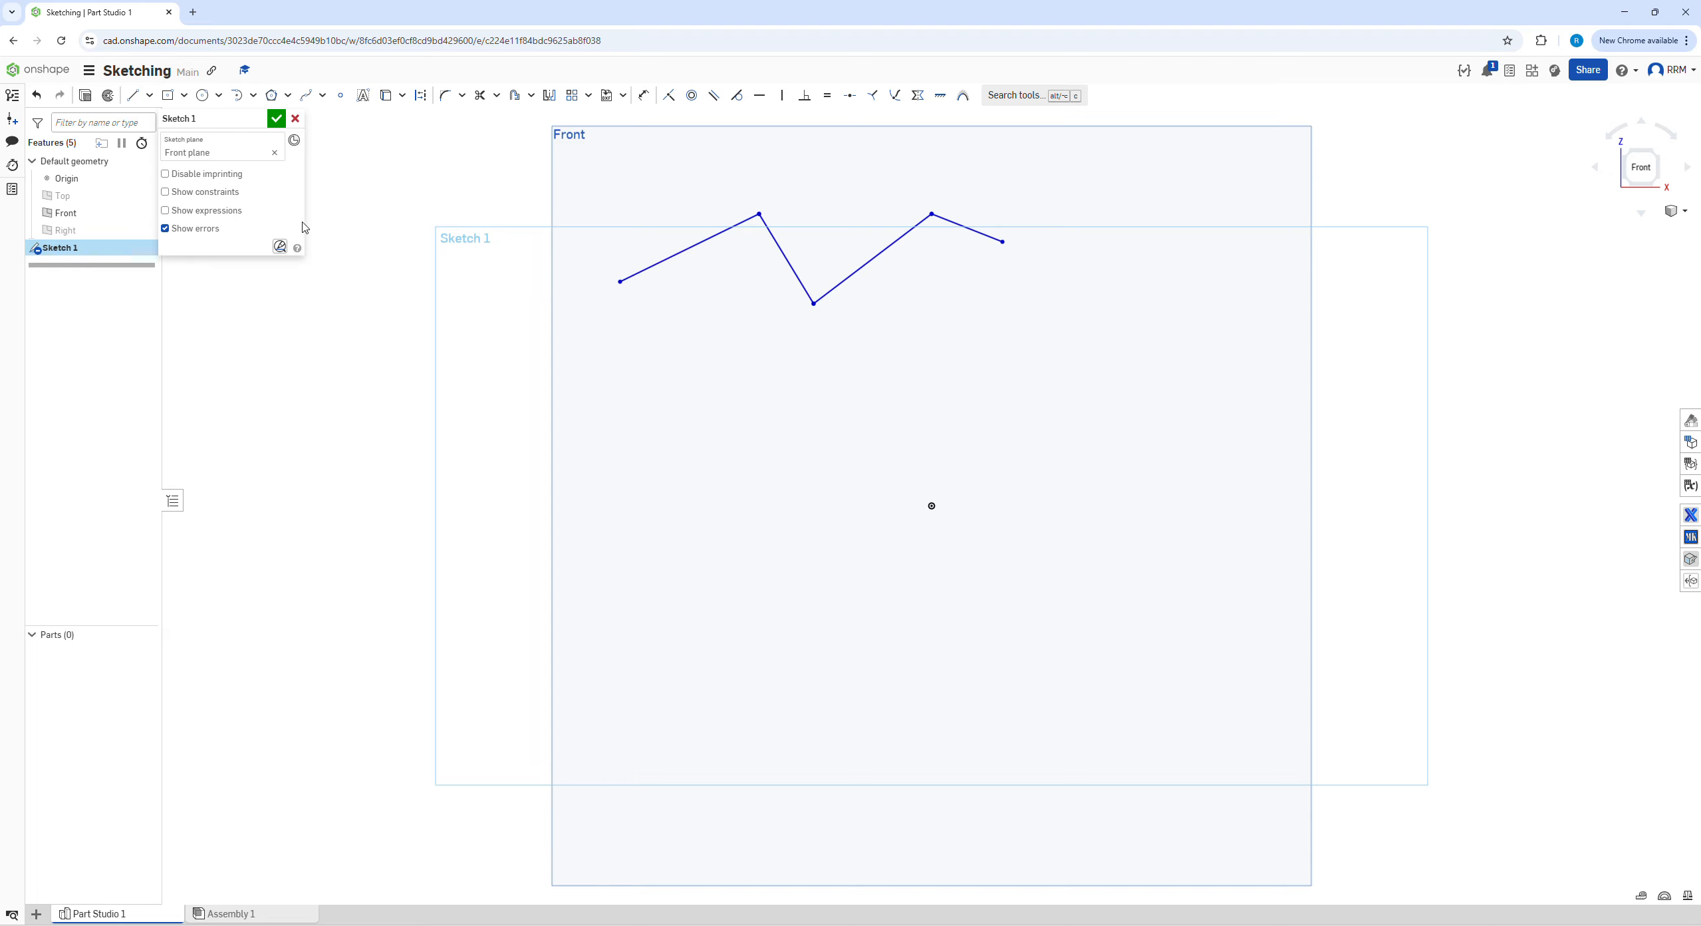
Sketch two separate sloping midpoint lines below the zigzag, one rising and one falling from left to right
left_click(149, 95)
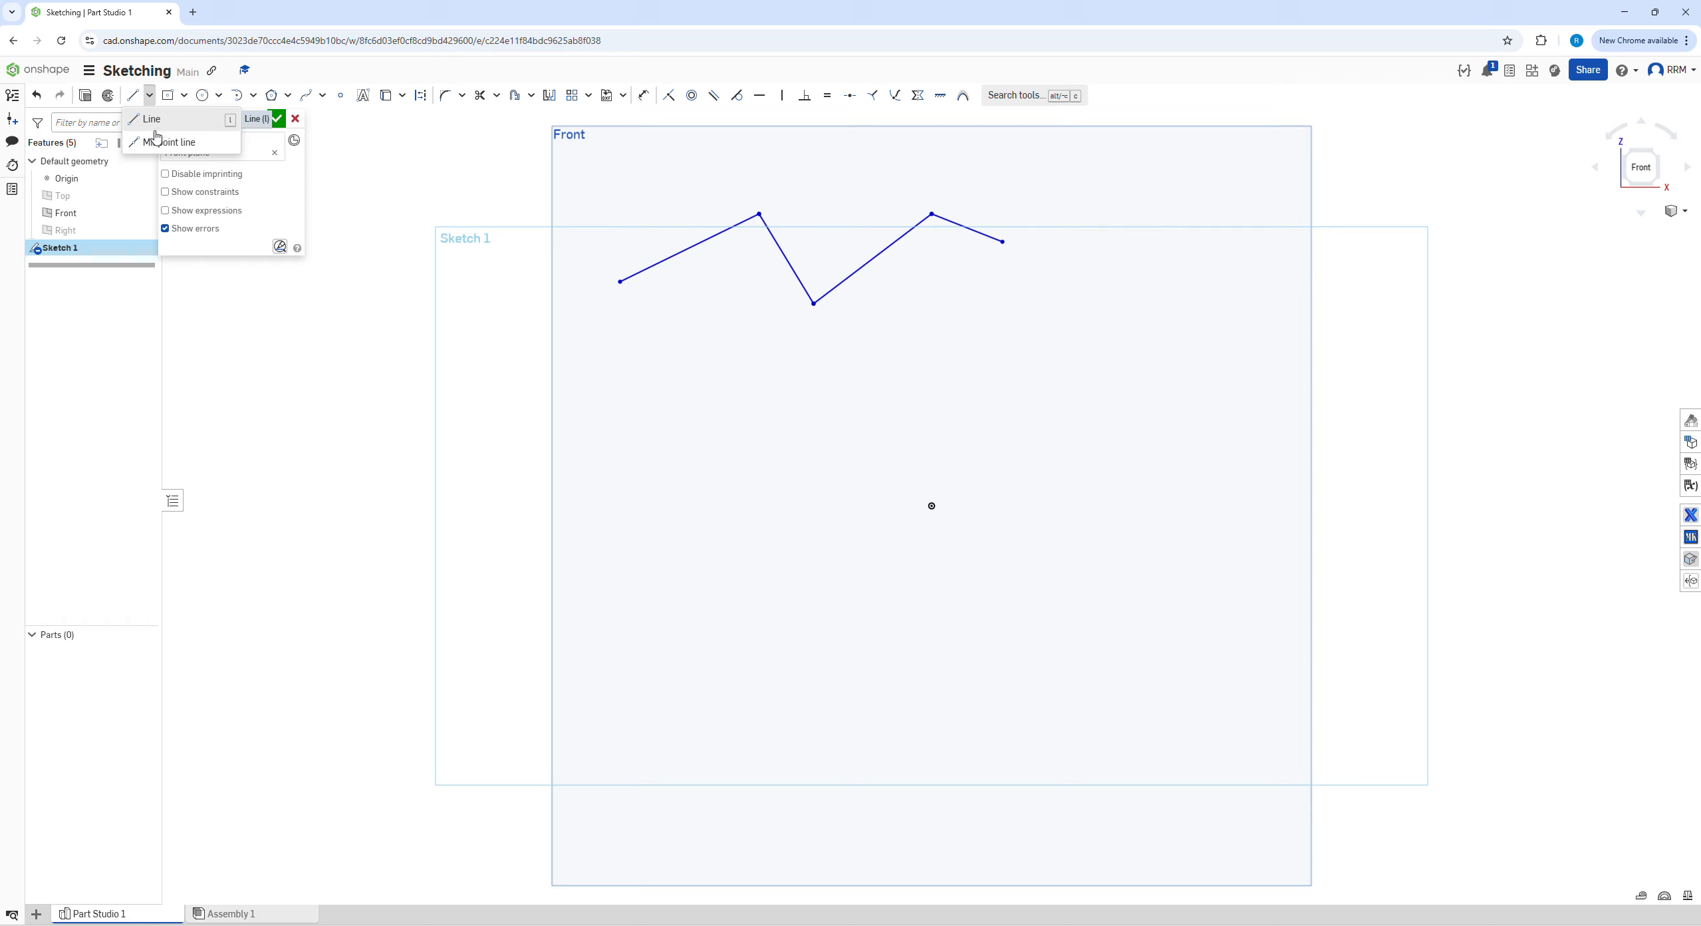
left_click(156, 139)
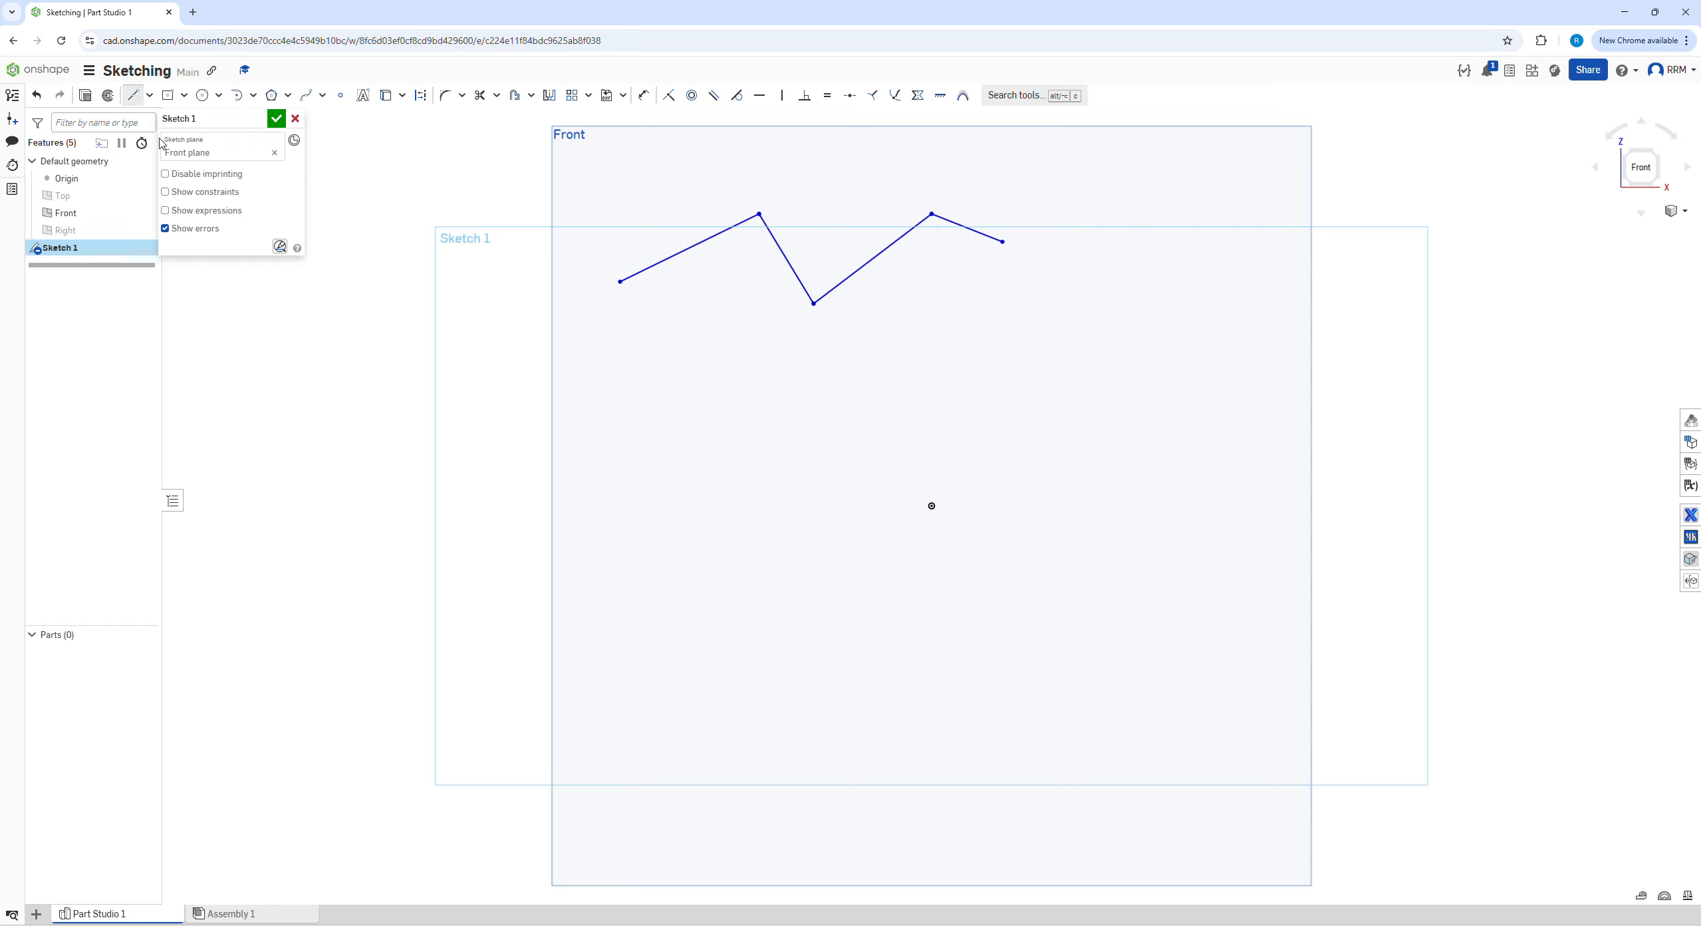
left_click(718, 359)
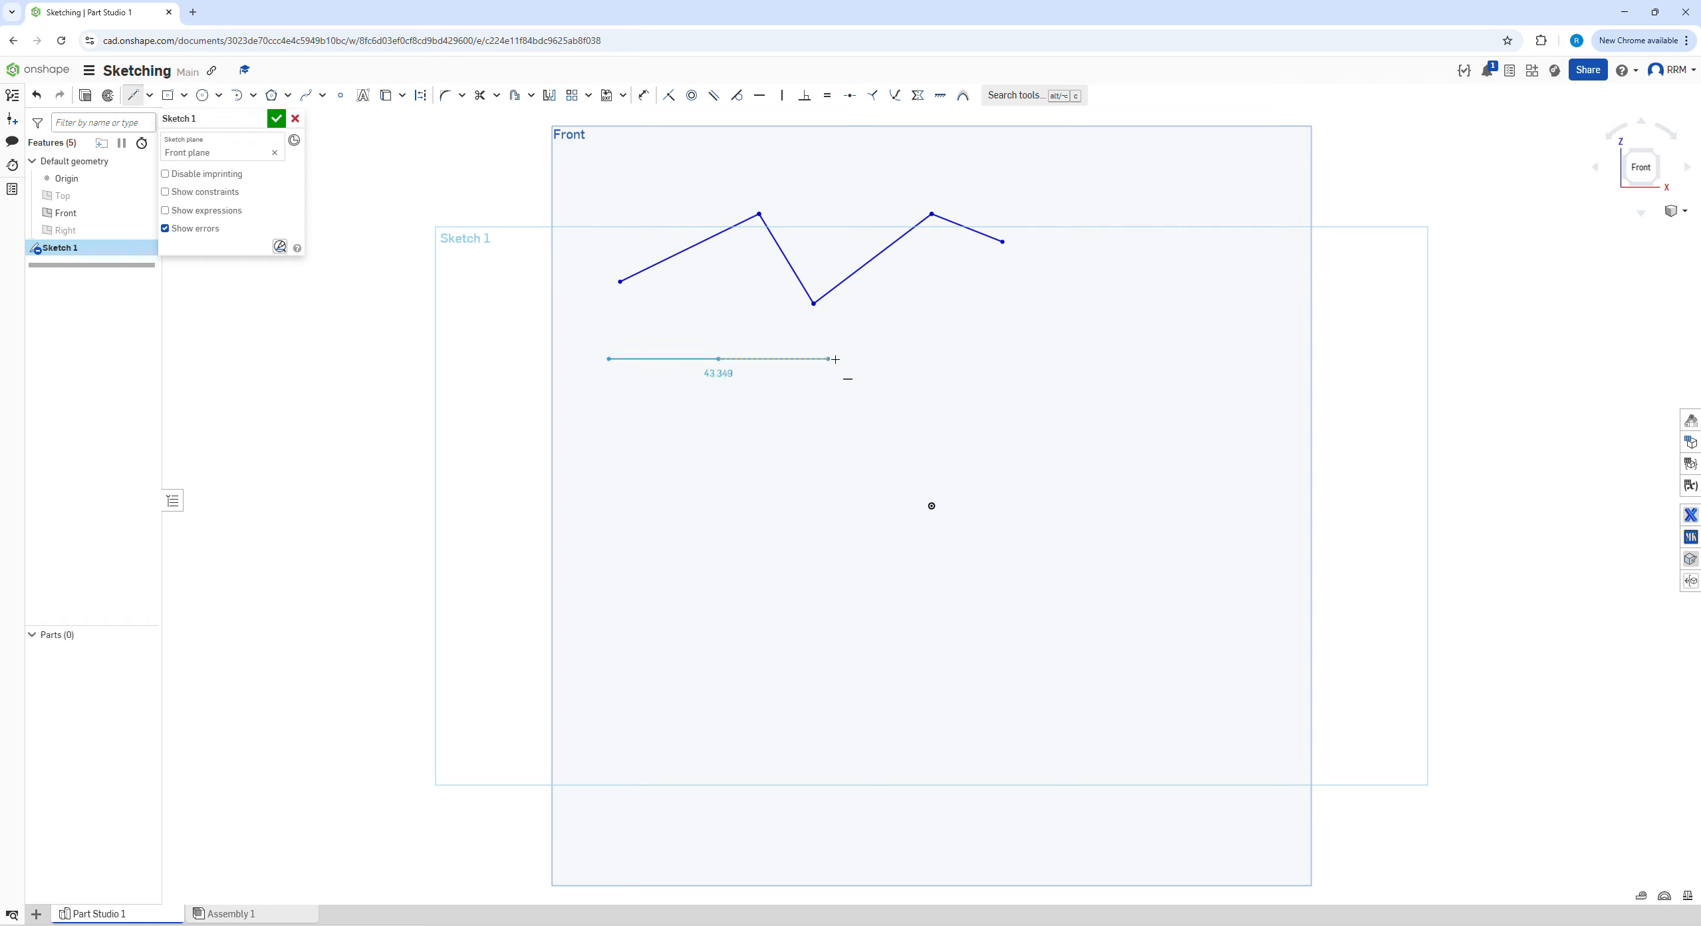
left_click(948, 311)
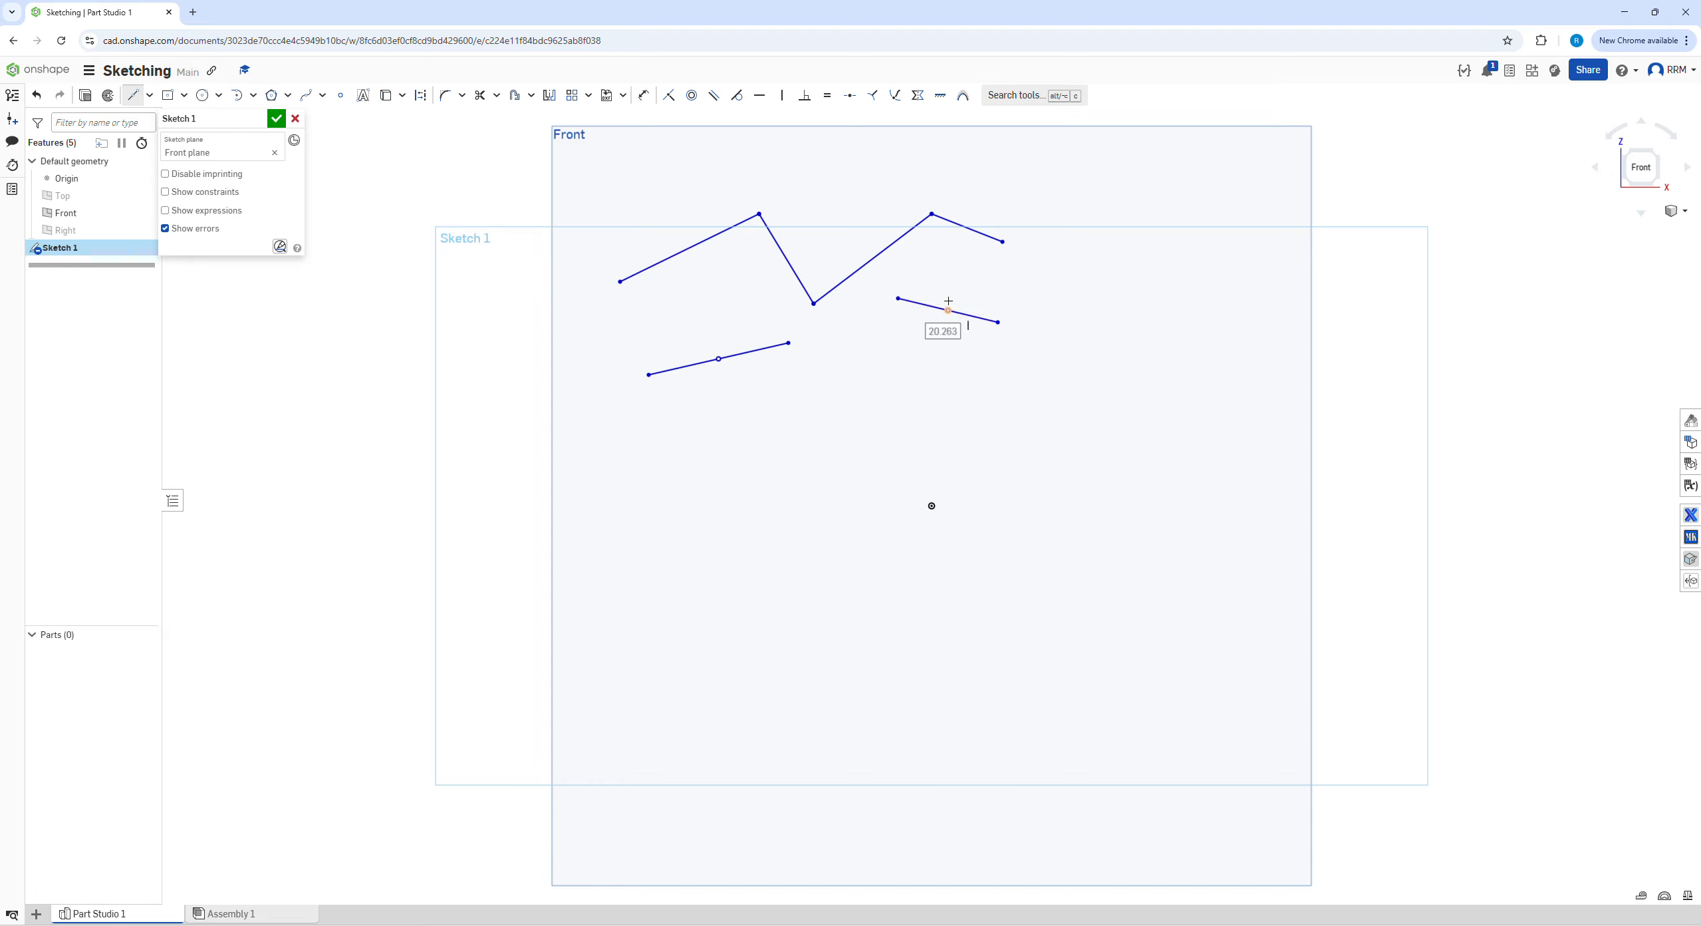
Sketch a corner rectangle about 20.9 wide and 17.3 high, left of the origin and below the midpoint lines
left_click(185, 95)
left_click(186, 119)
left_click(701, 560)
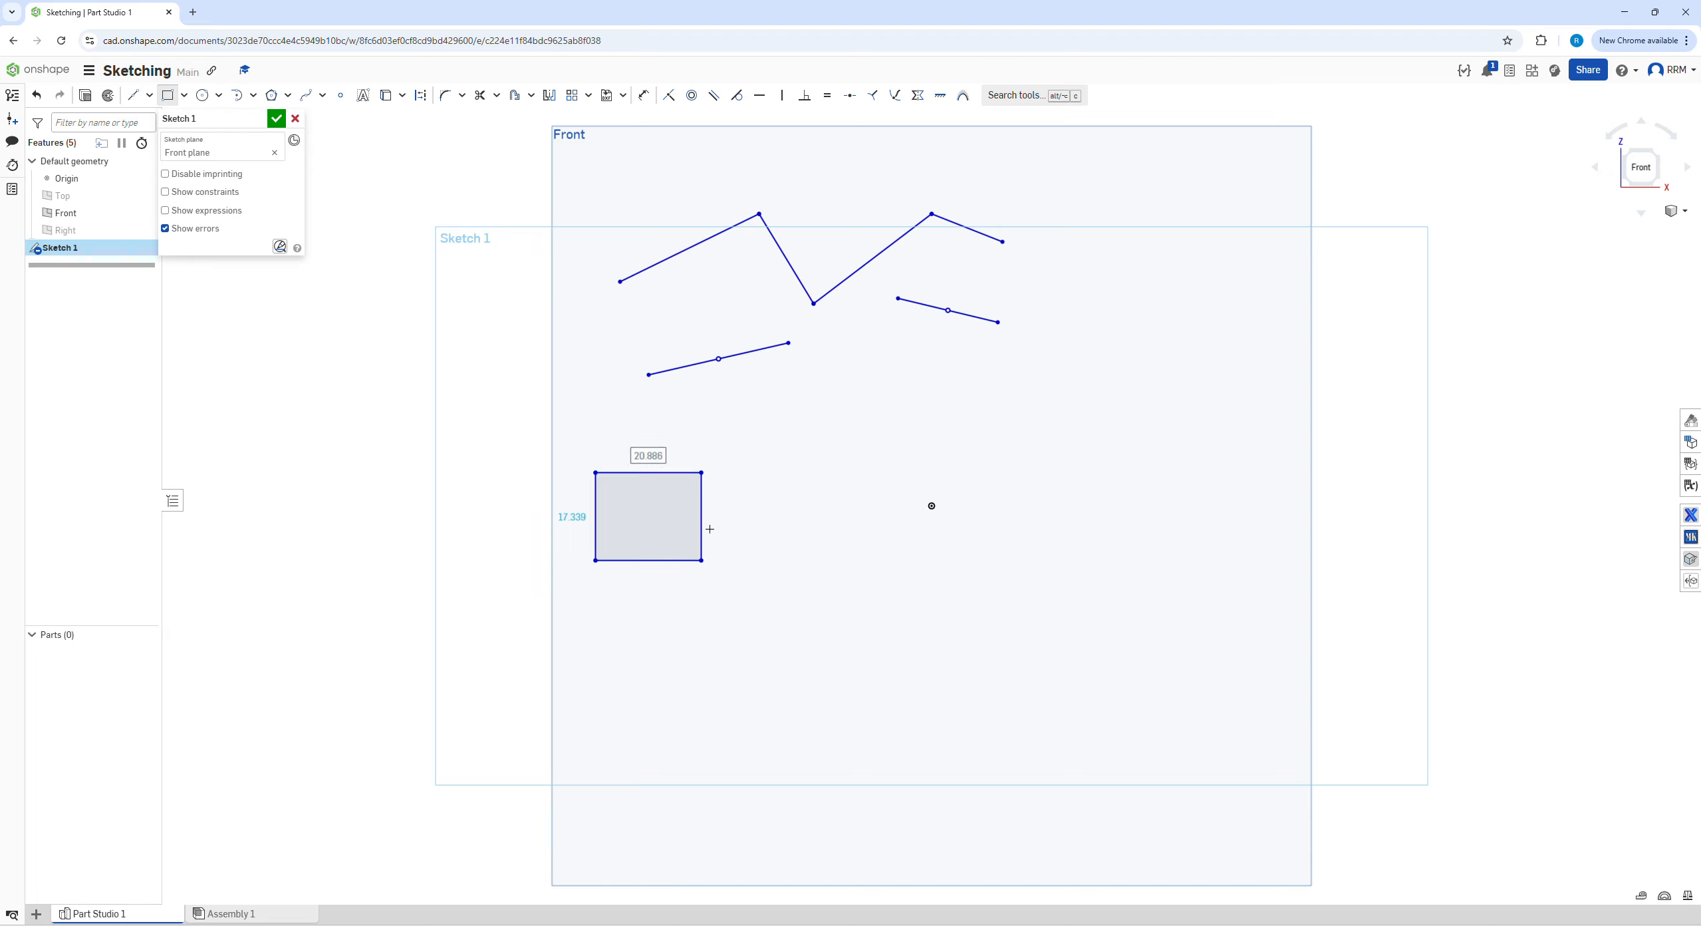
Sketch a center point rectangle about 22.9 wide and 22.3 high, just above and left of the origin
left_click(183, 95)
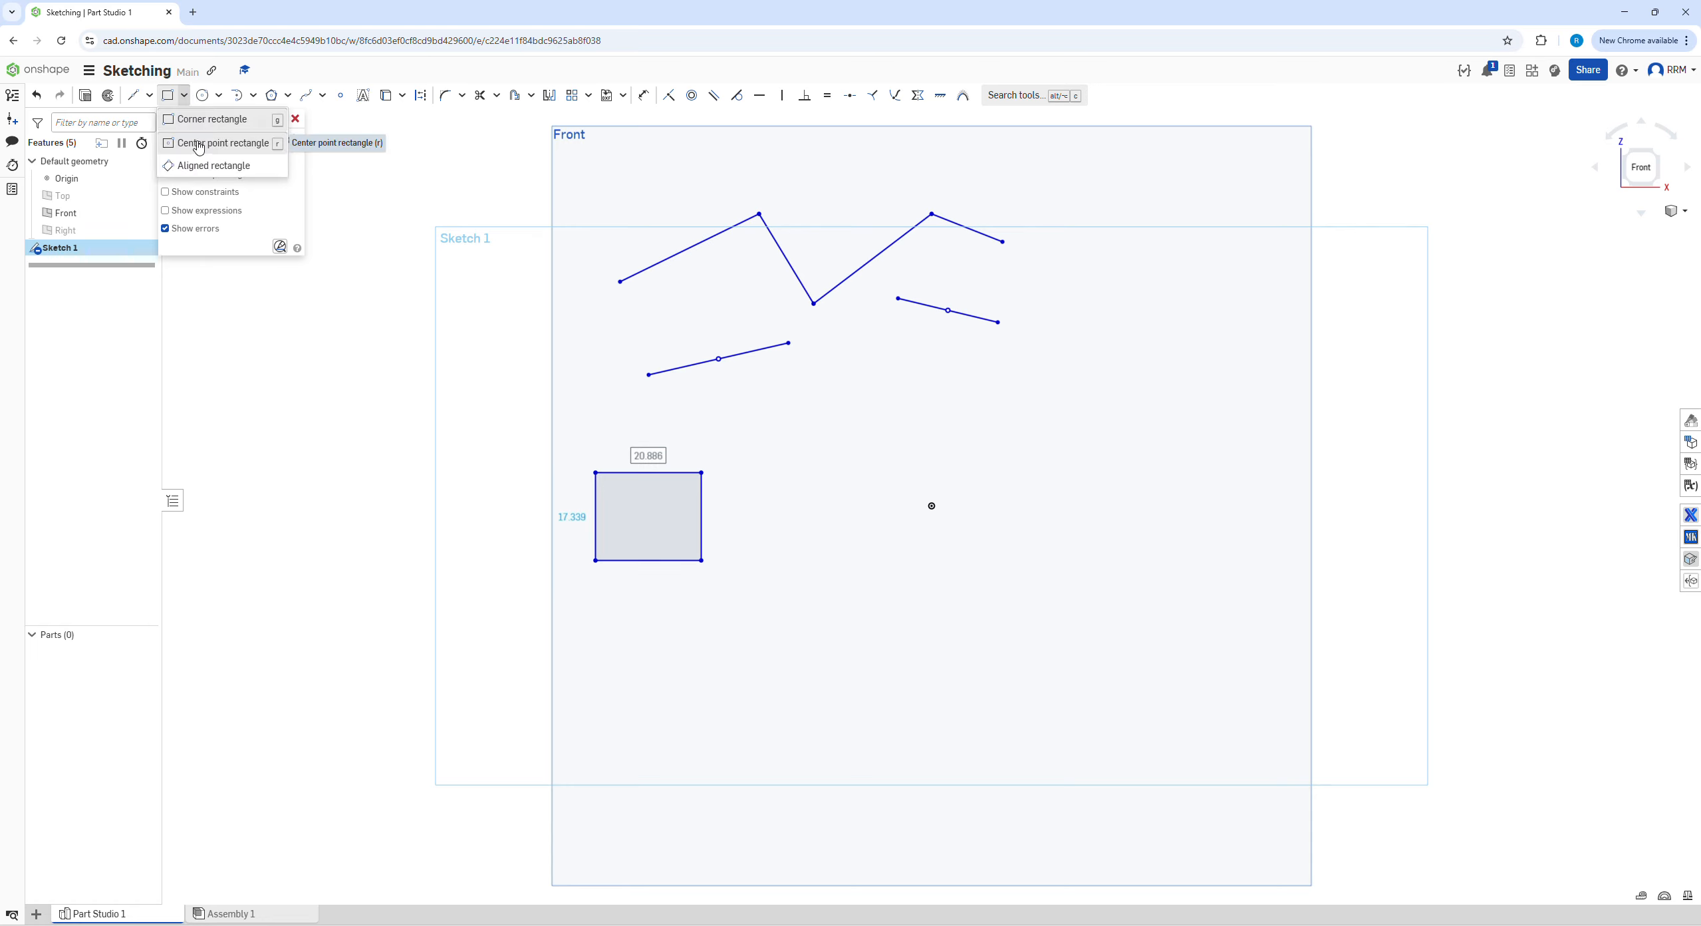
left_click(199, 144)
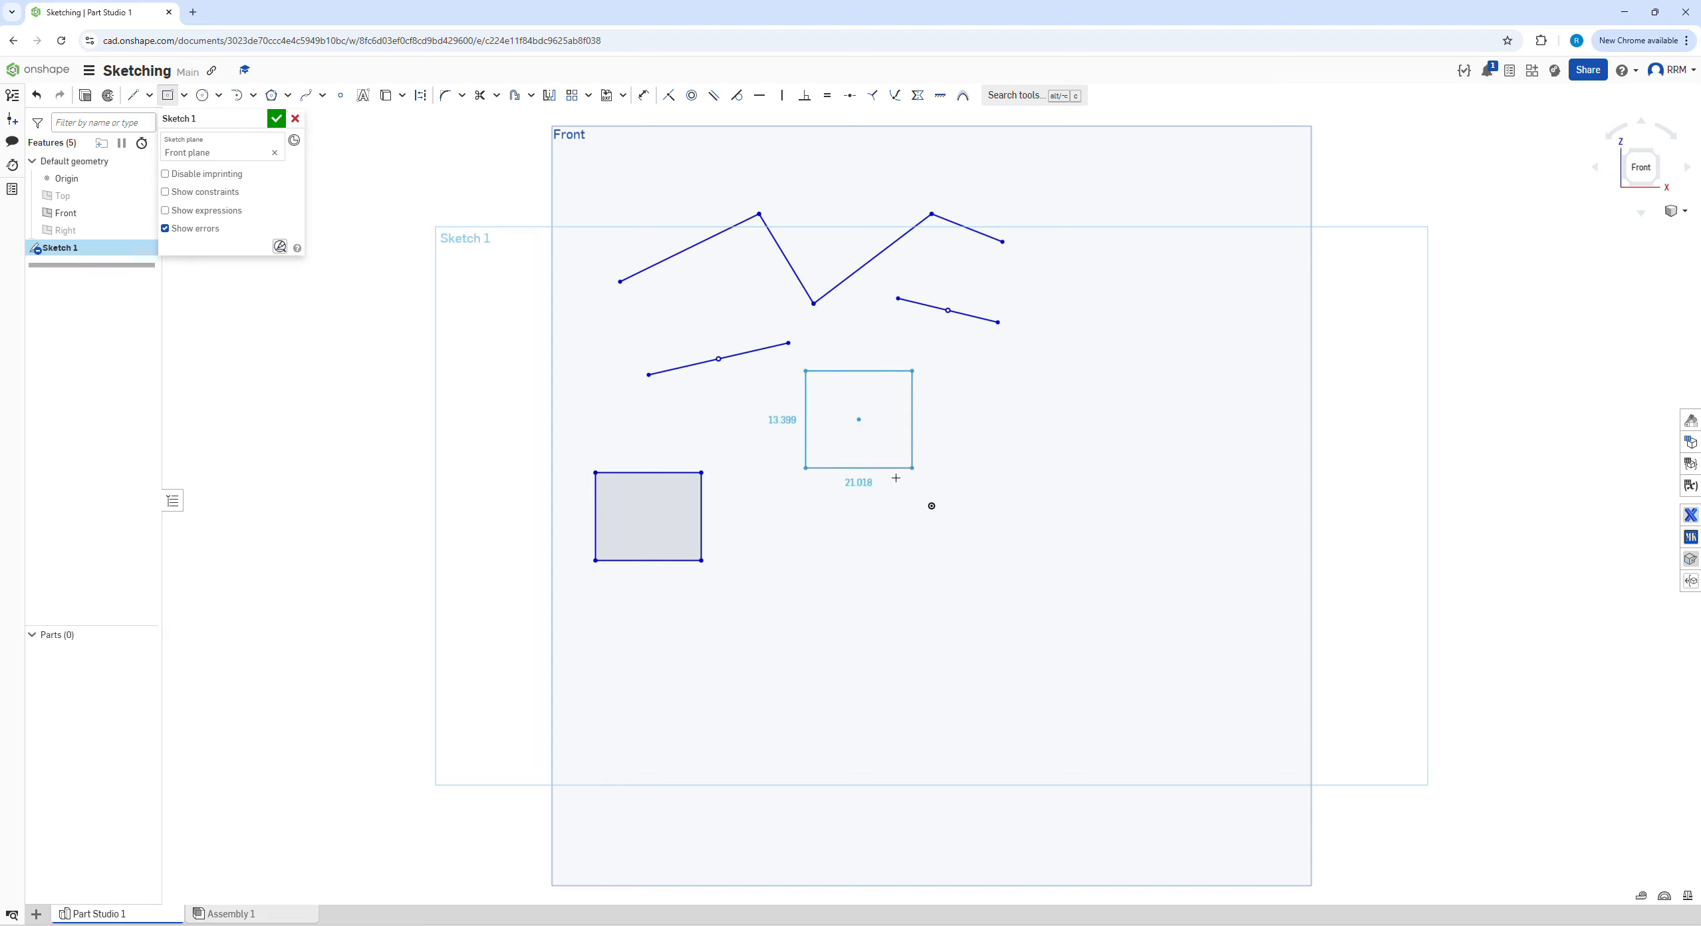
left_click(916, 476)
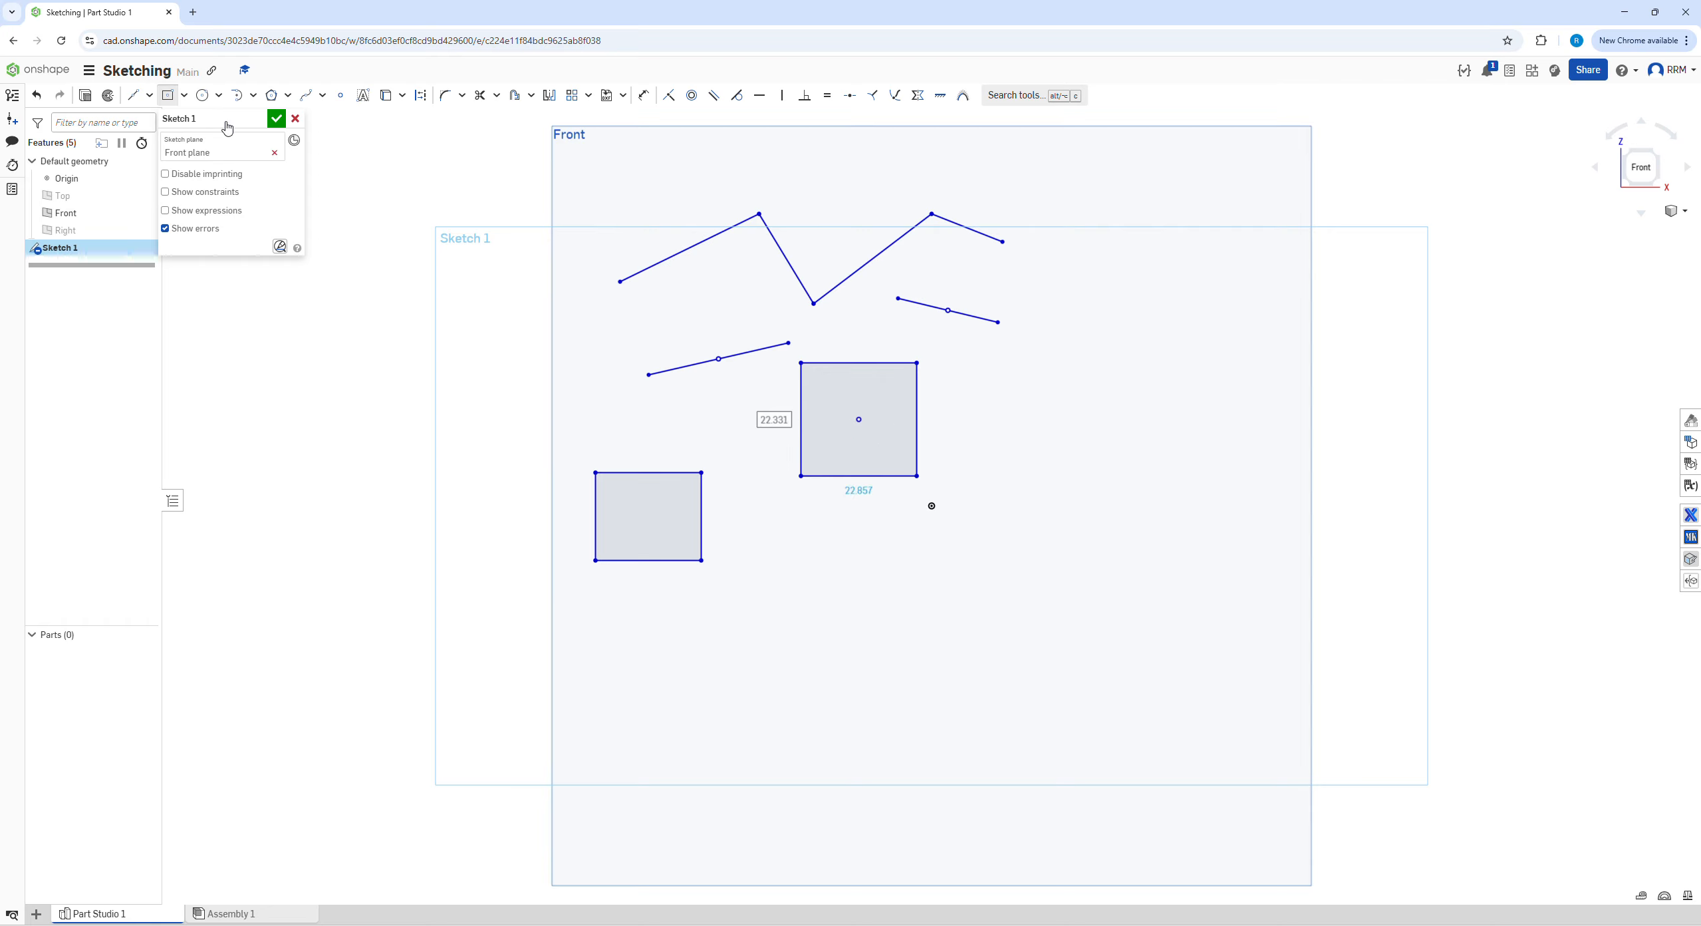
Sketch a tilted aligned rectangle about 24.9 by 18.0 just below the origin
left_click(184, 95)
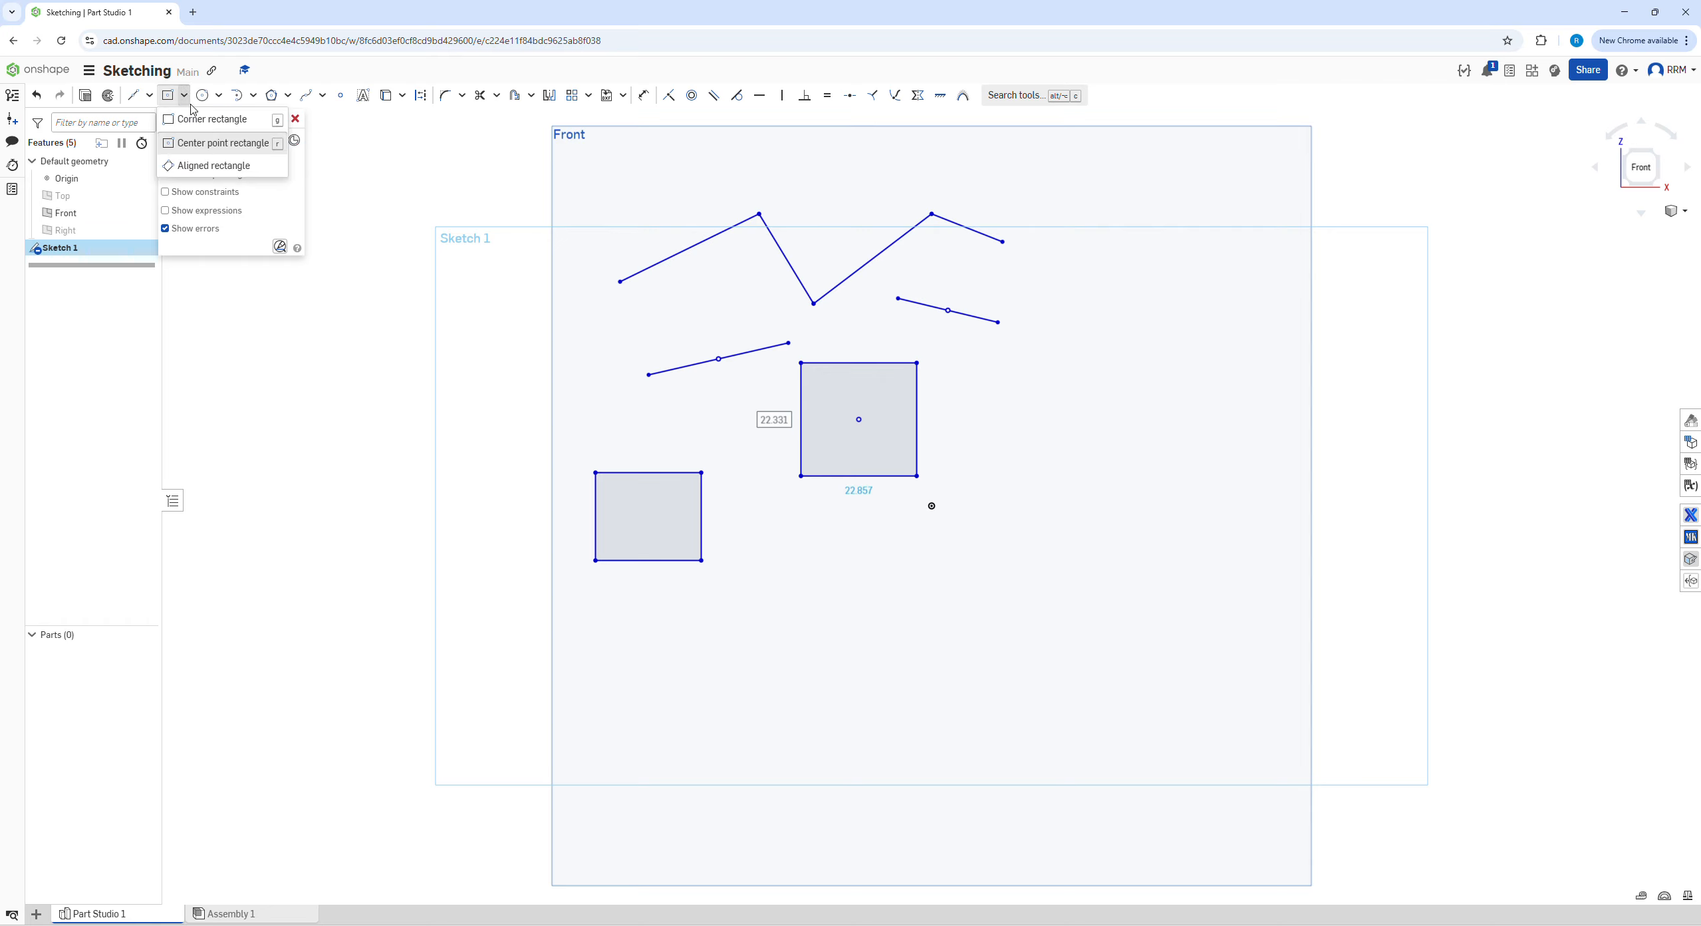
left_click(211, 166)
left_click(916, 676)
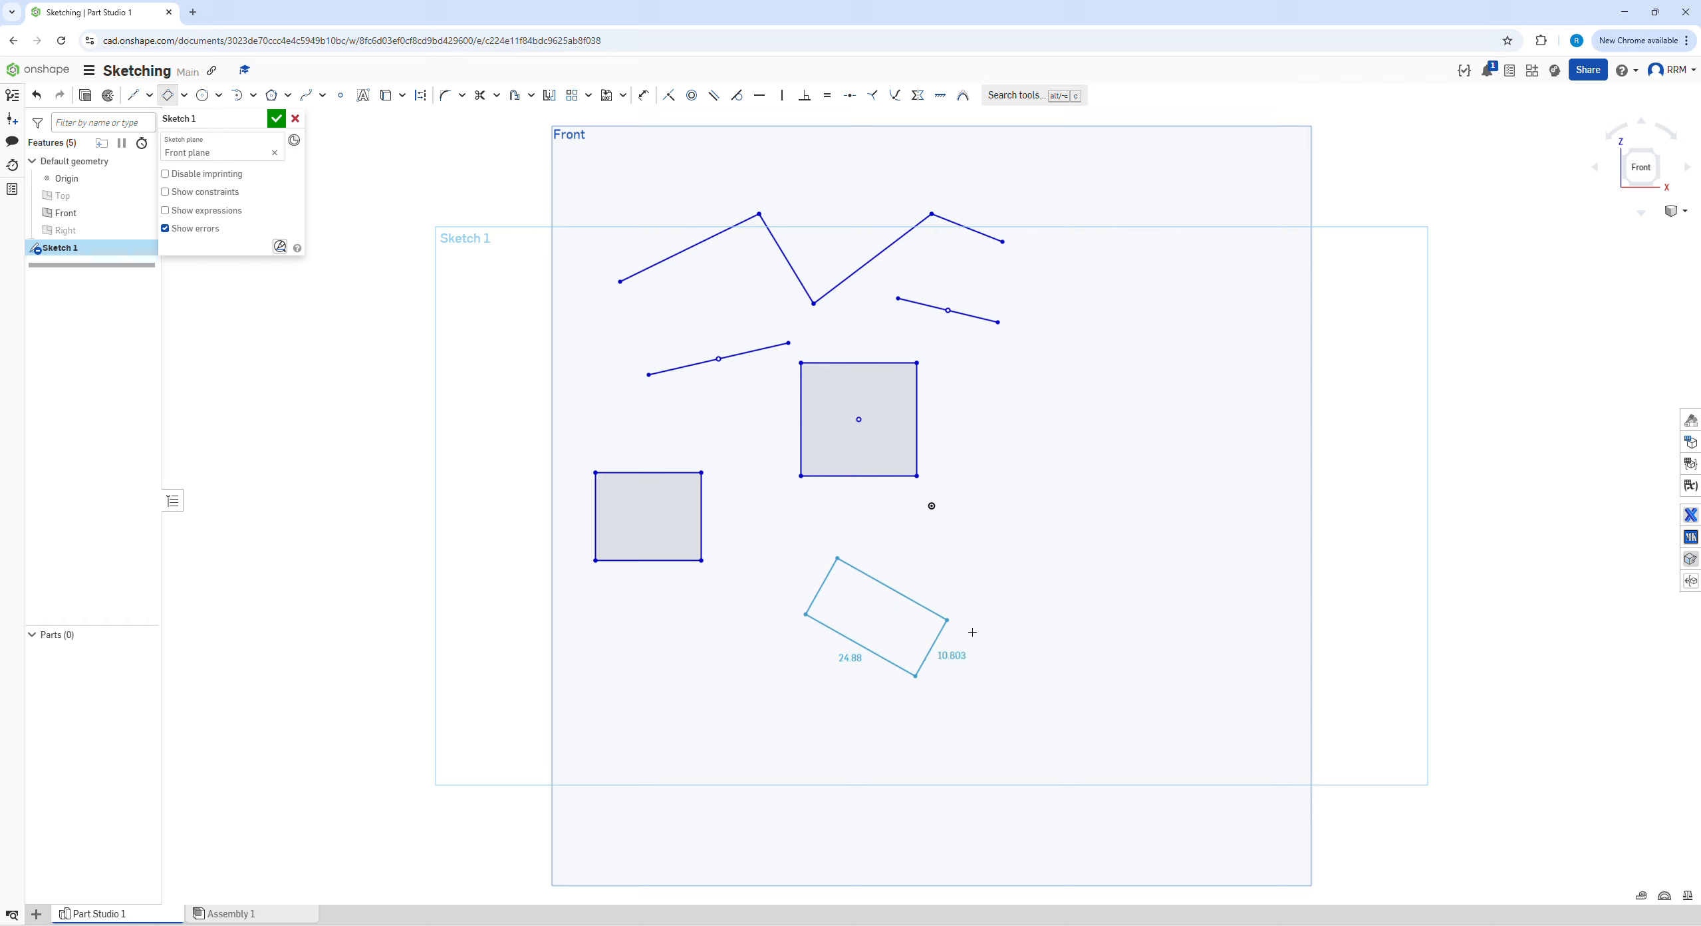
left_click(955, 594)
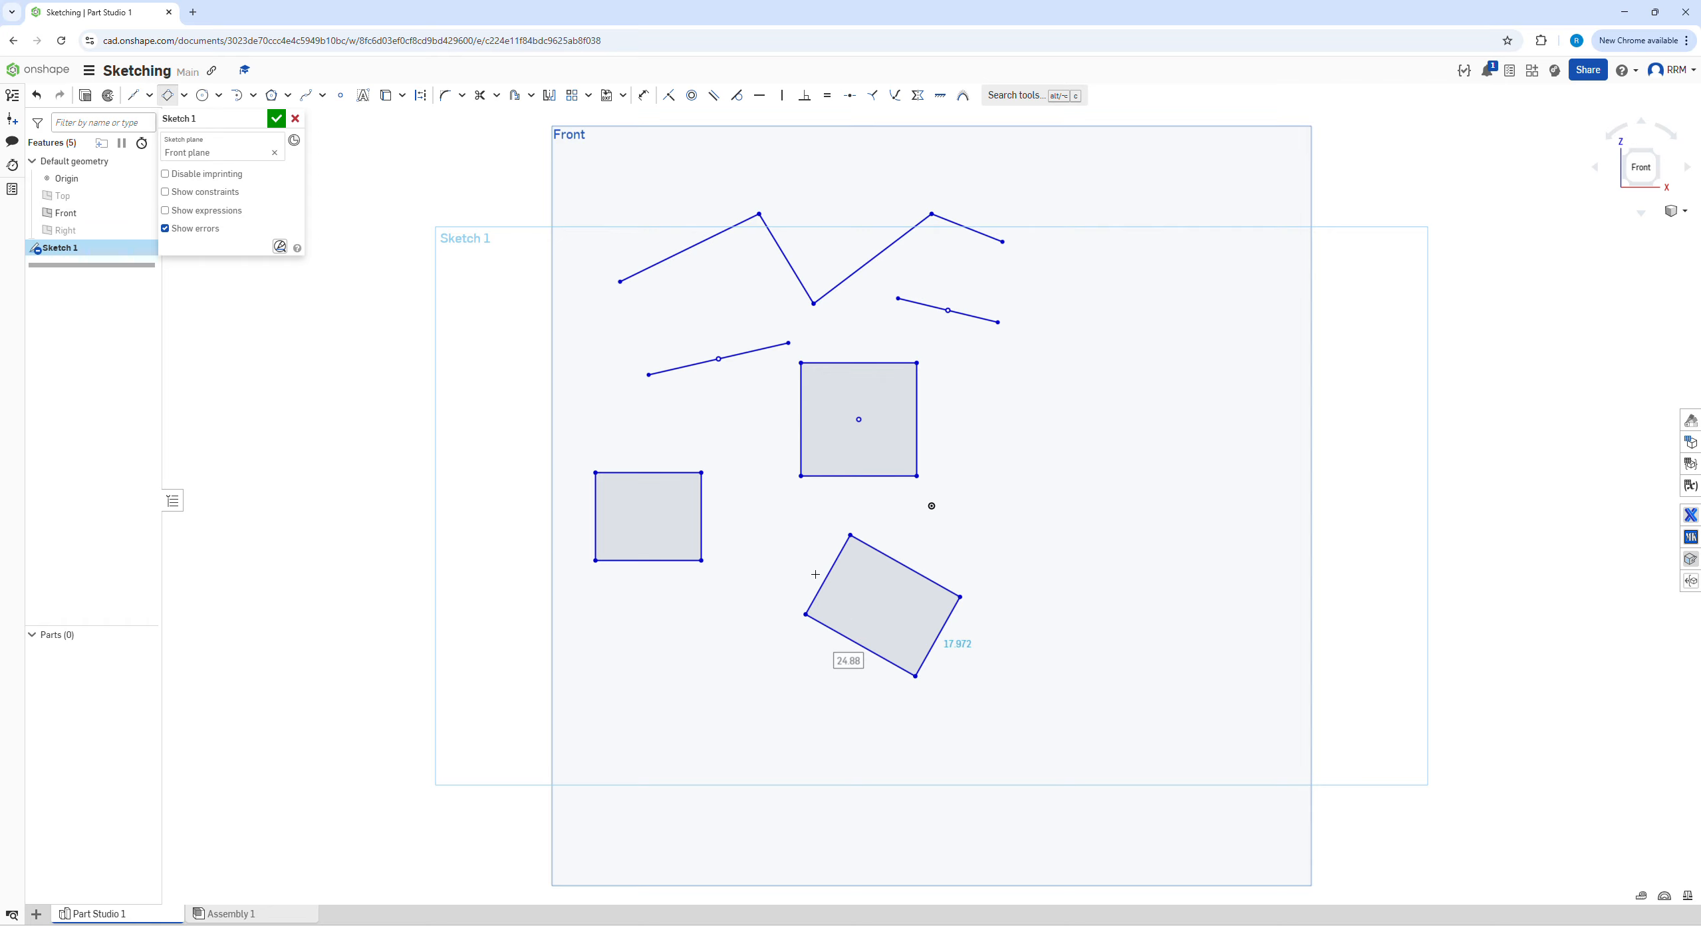
Sketch a center point circle about 19.7 in diameter, right of the center point rectangle
left_click(218, 95)
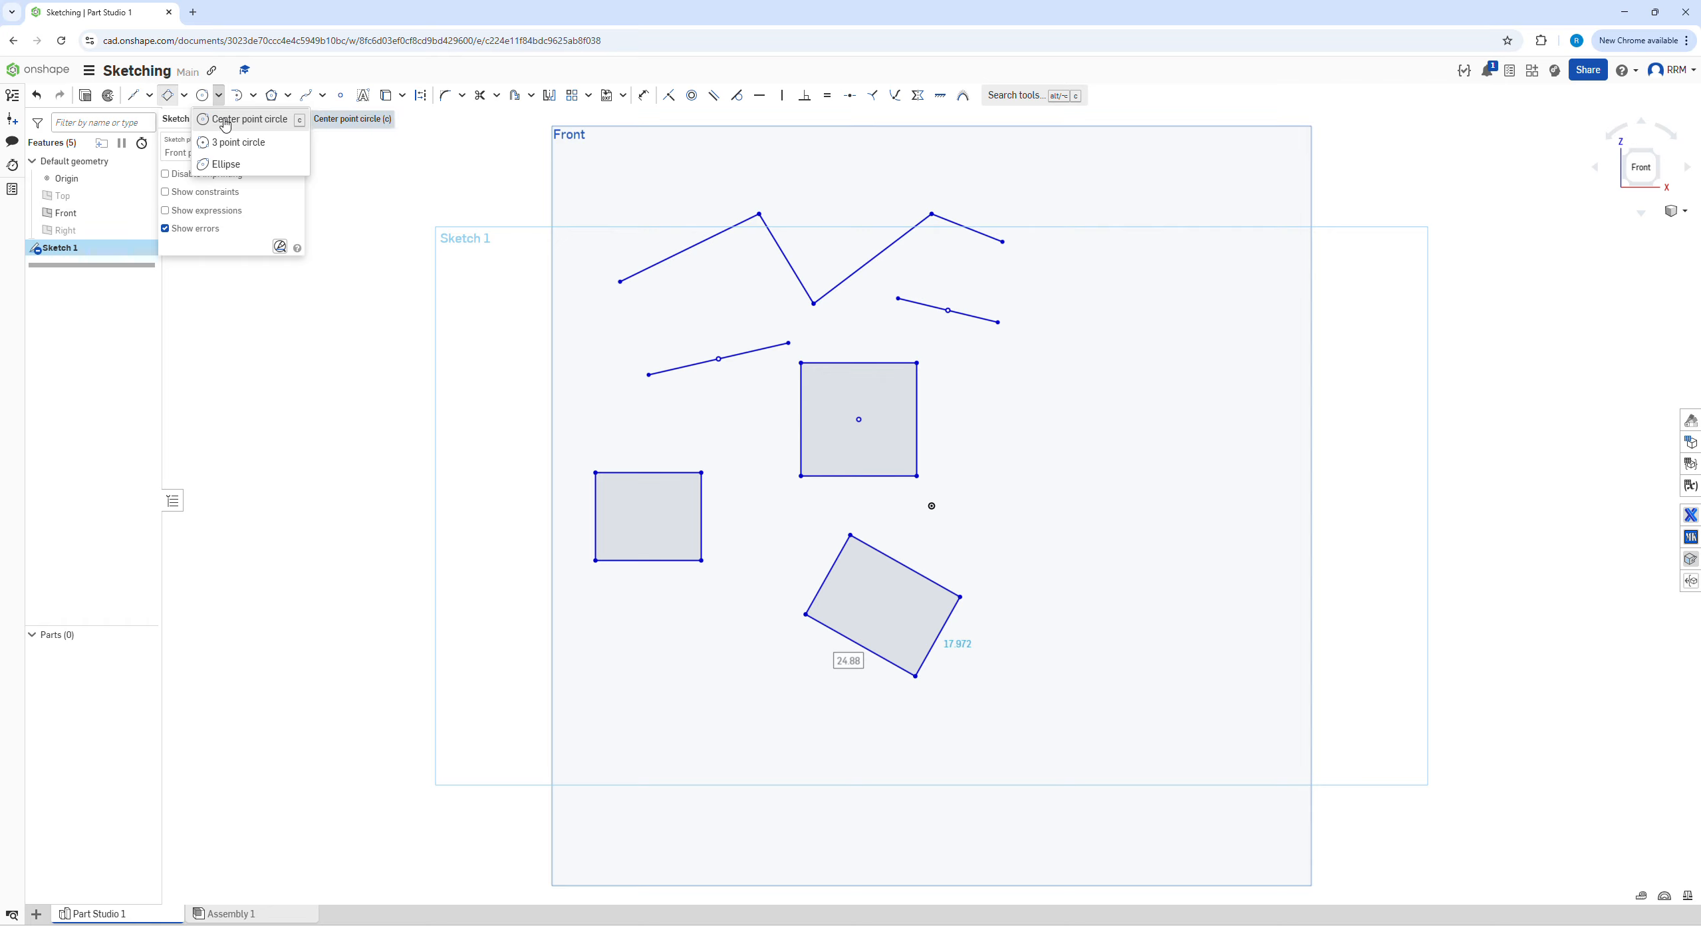
left_click(225, 120)
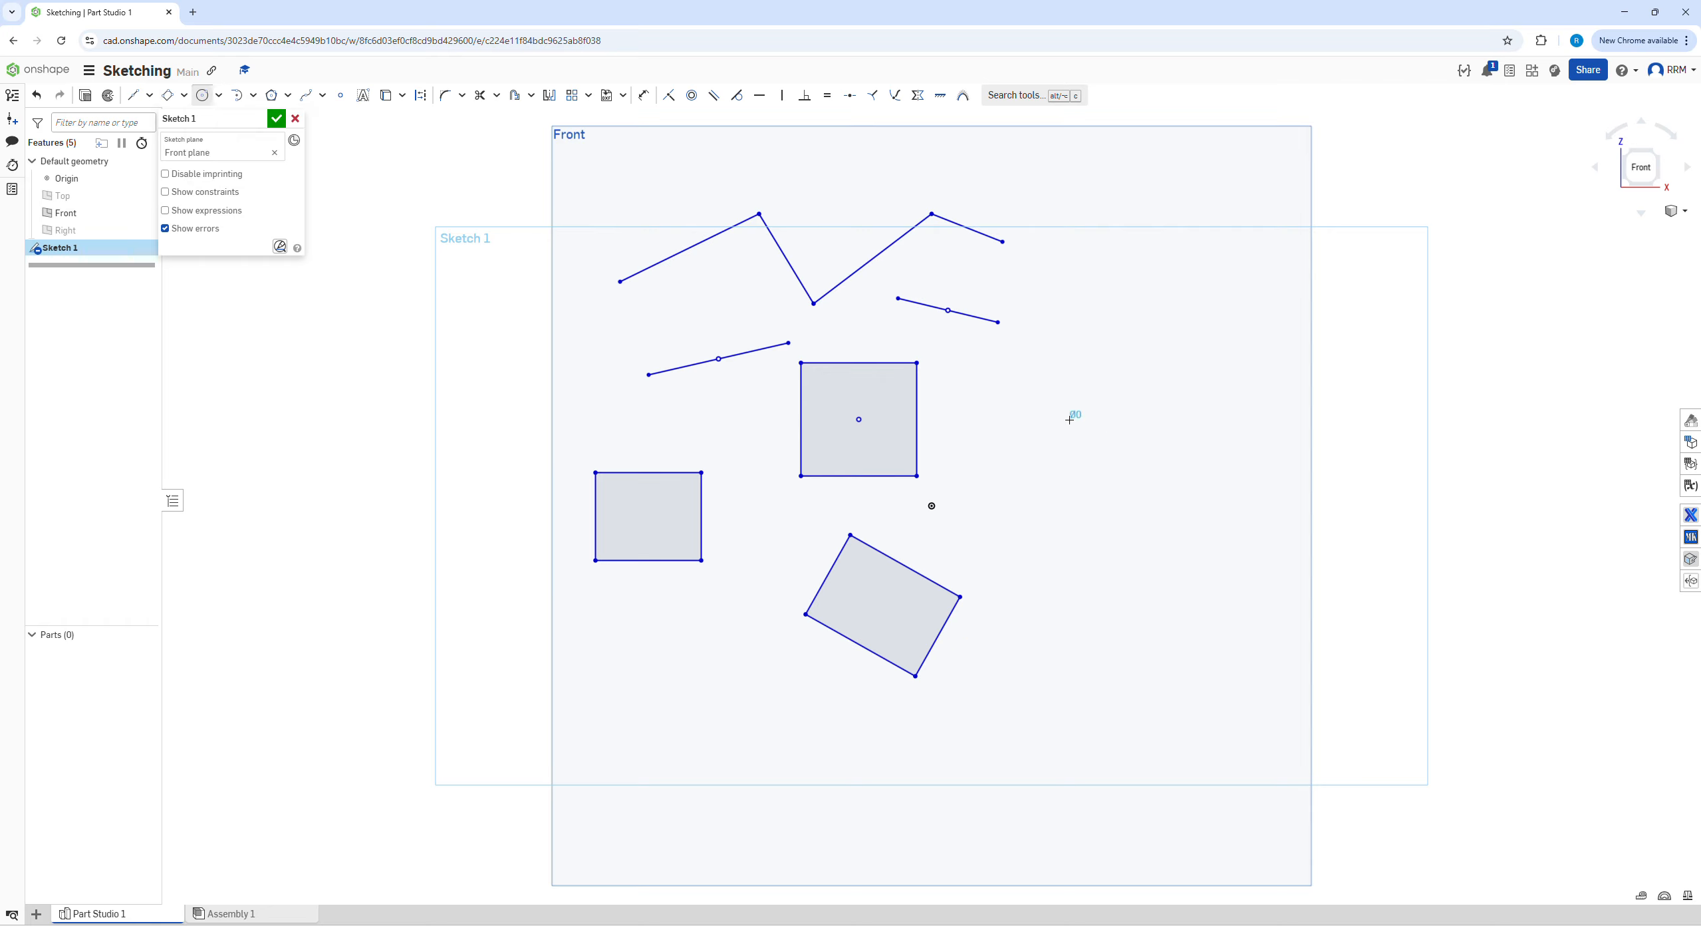
left_click(1110, 450)
Sketch a 3 point circle about 27.9 in diameter near the Front plane's upper right corner
left_click(219, 95)
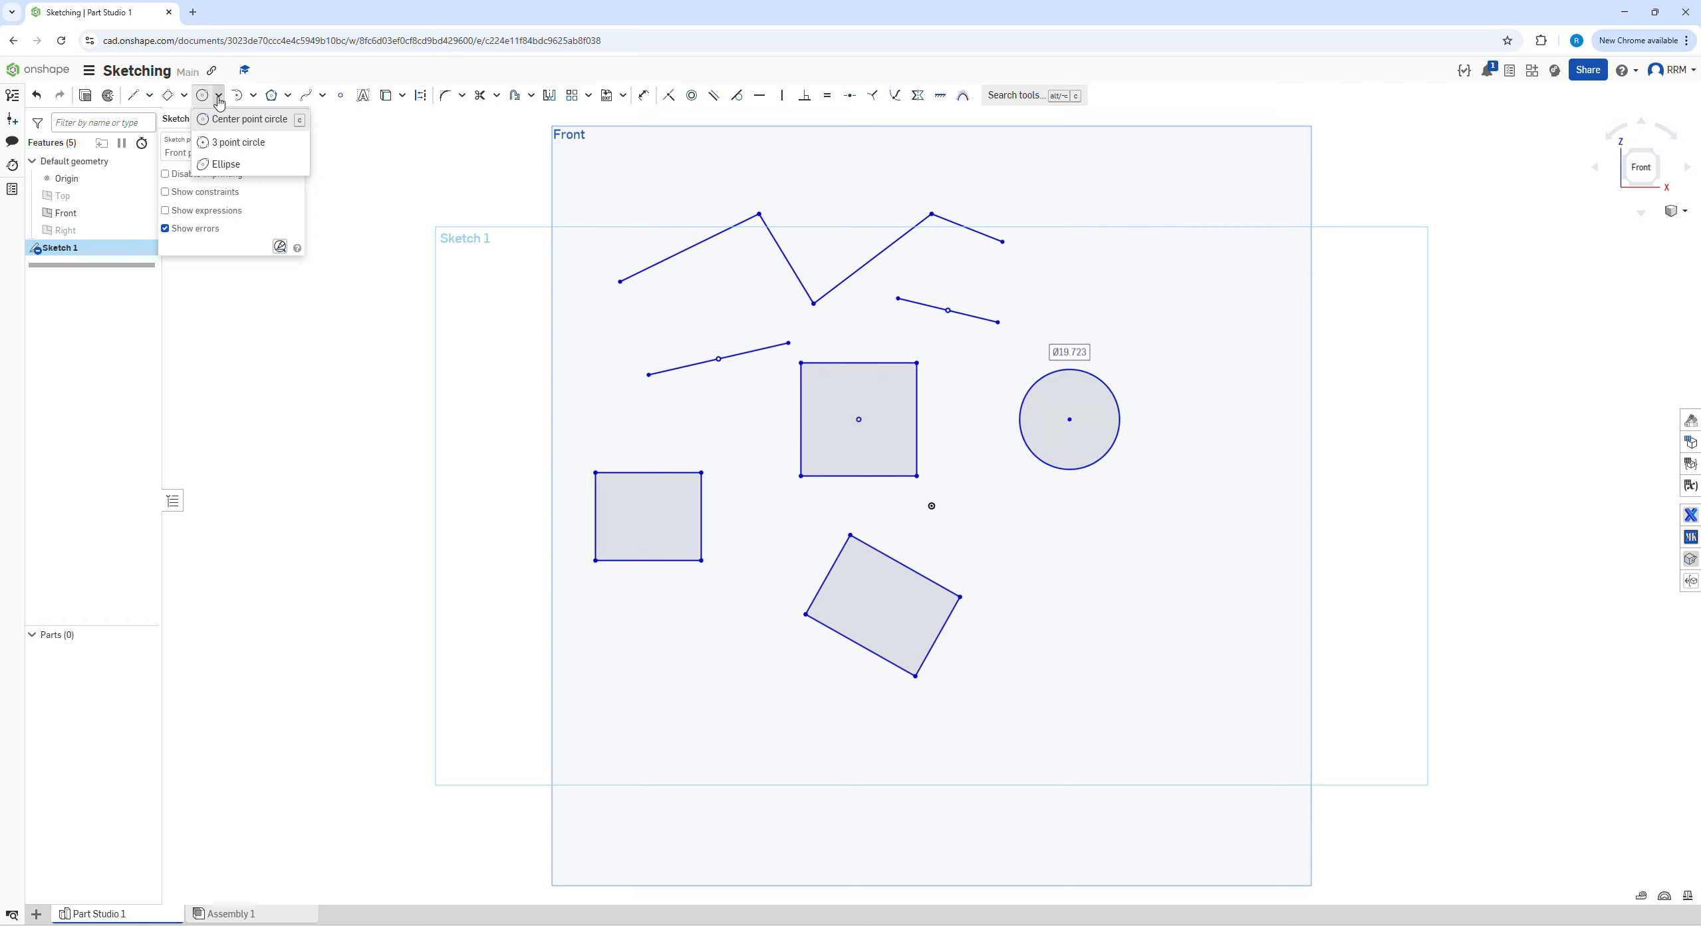
left_click(226, 141)
left_click(1136, 247)
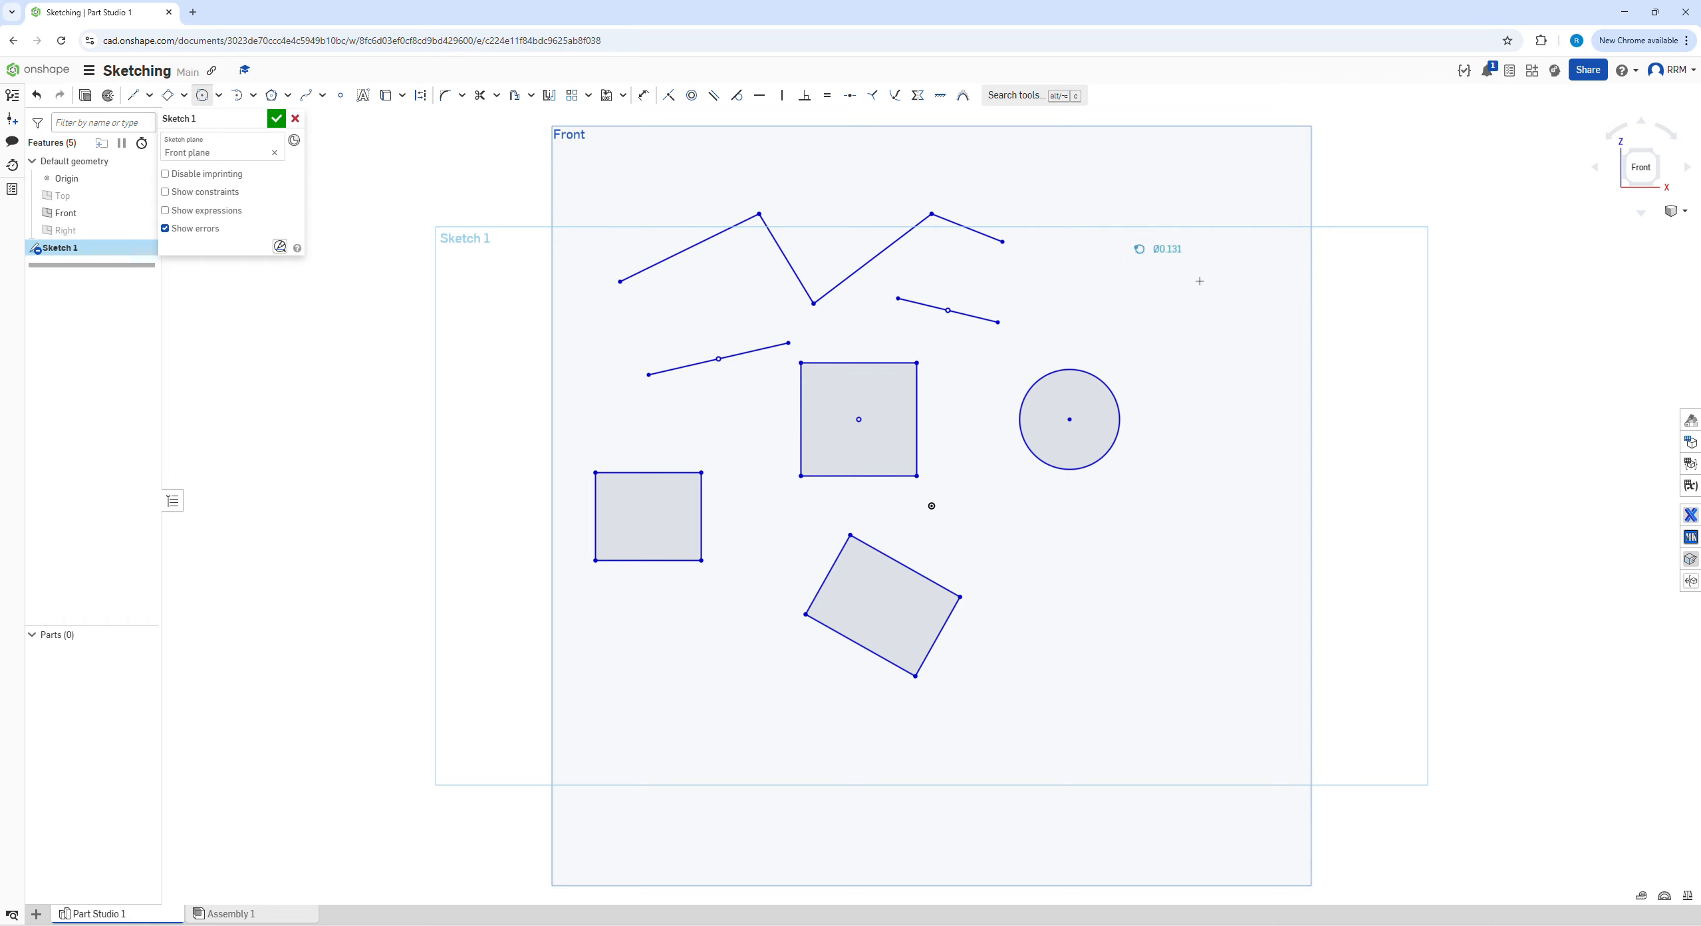
left_click(1255, 322)
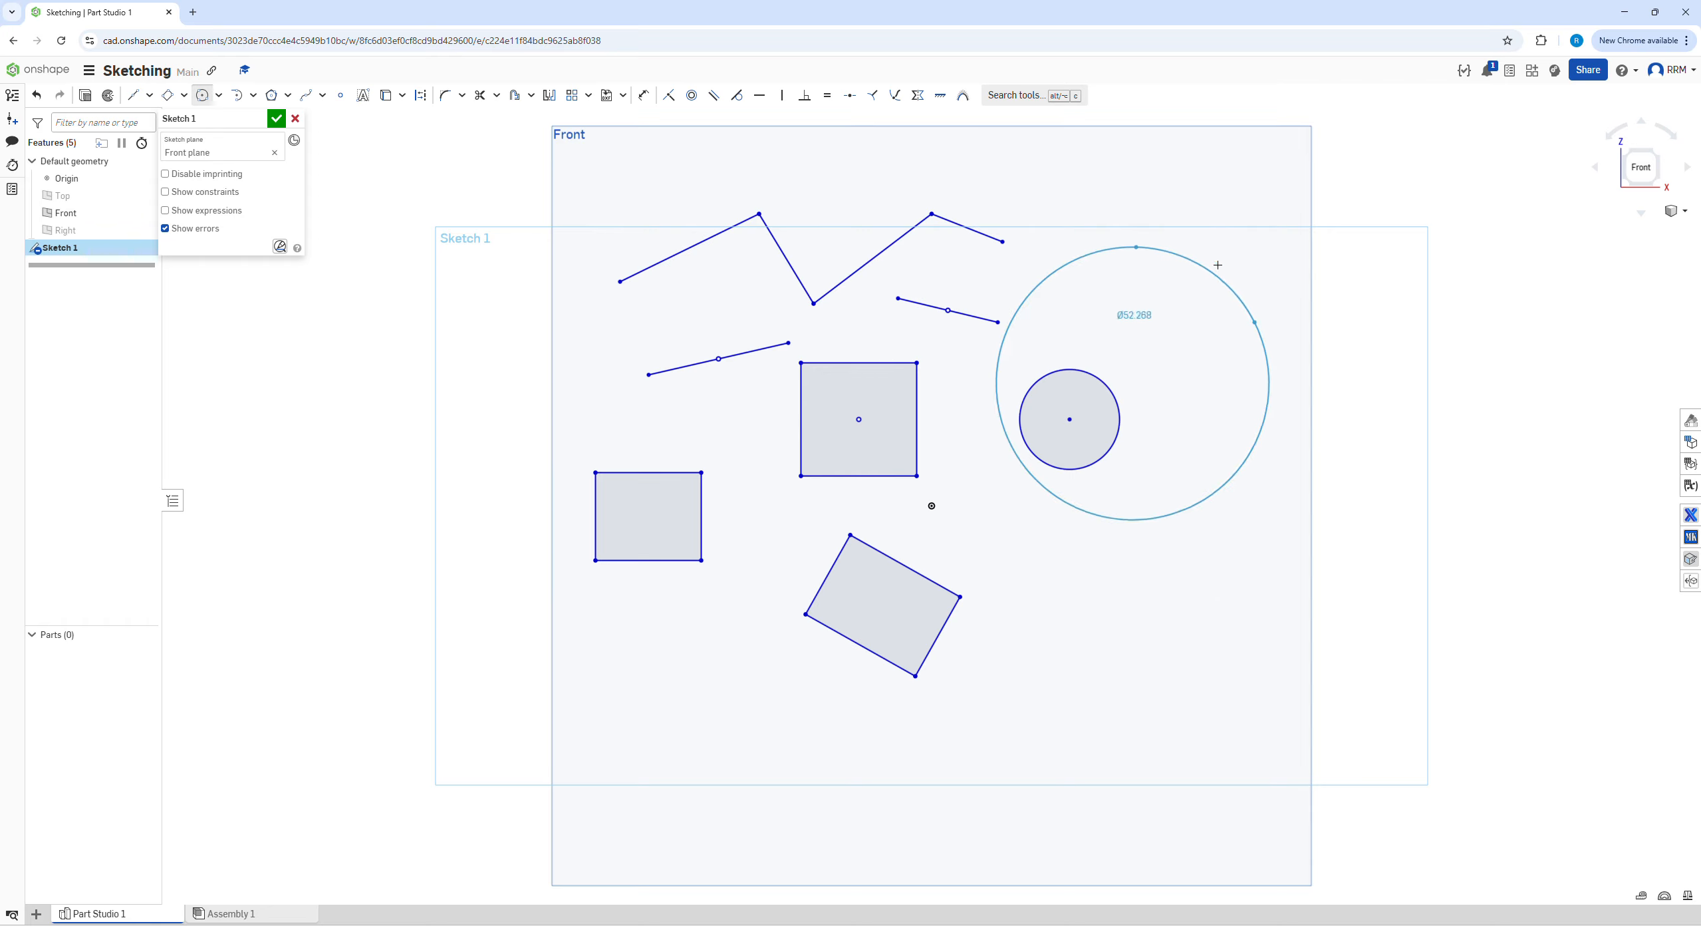
left_click(1236, 239)
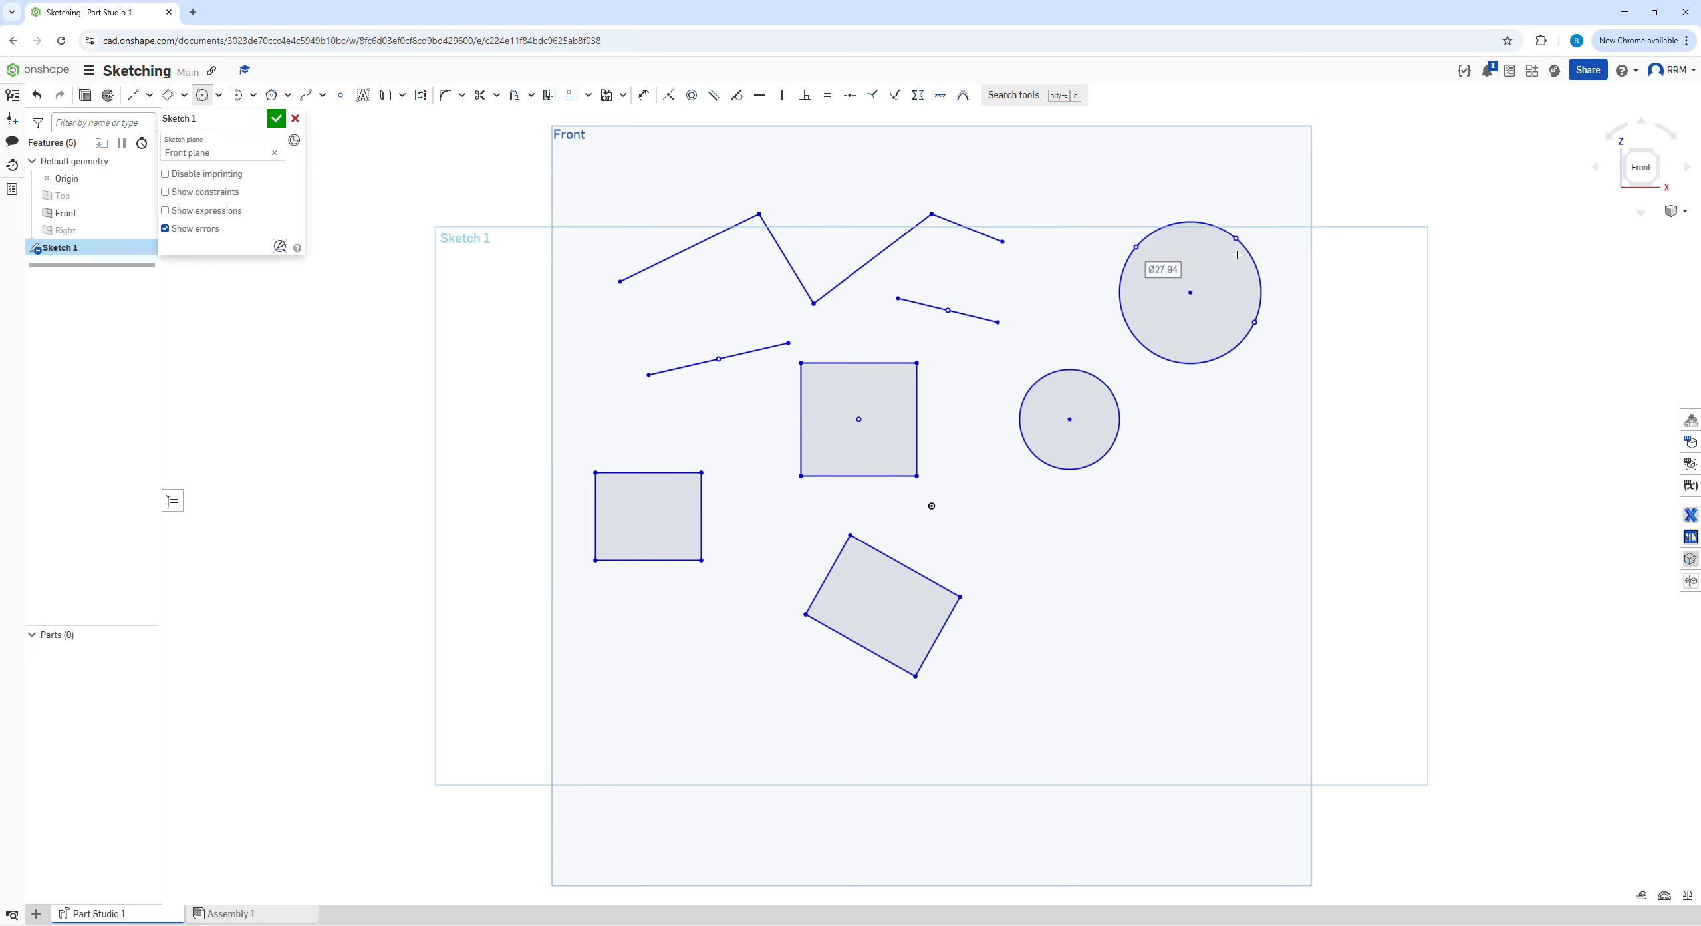
Sketch a slightly tilted ellipse about 38.8 long and 18.0 wide, right of the aligned rectangle
left_click(219, 95)
left_click(223, 166)
left_click(1077, 572)
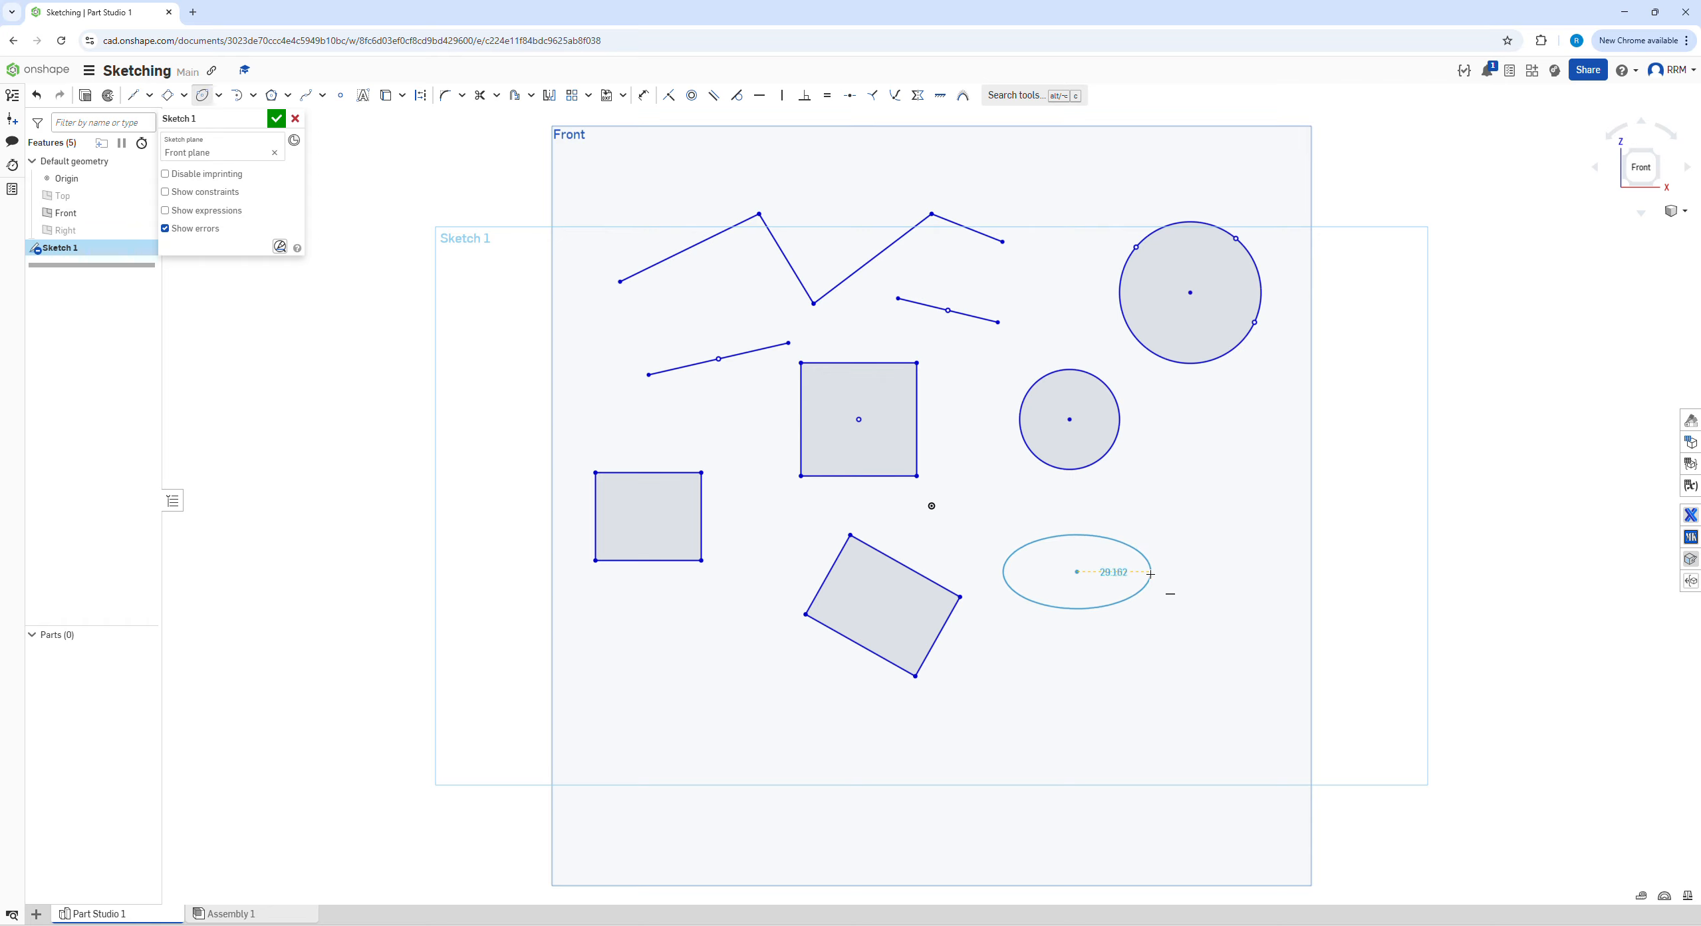
left_click(1172, 594)
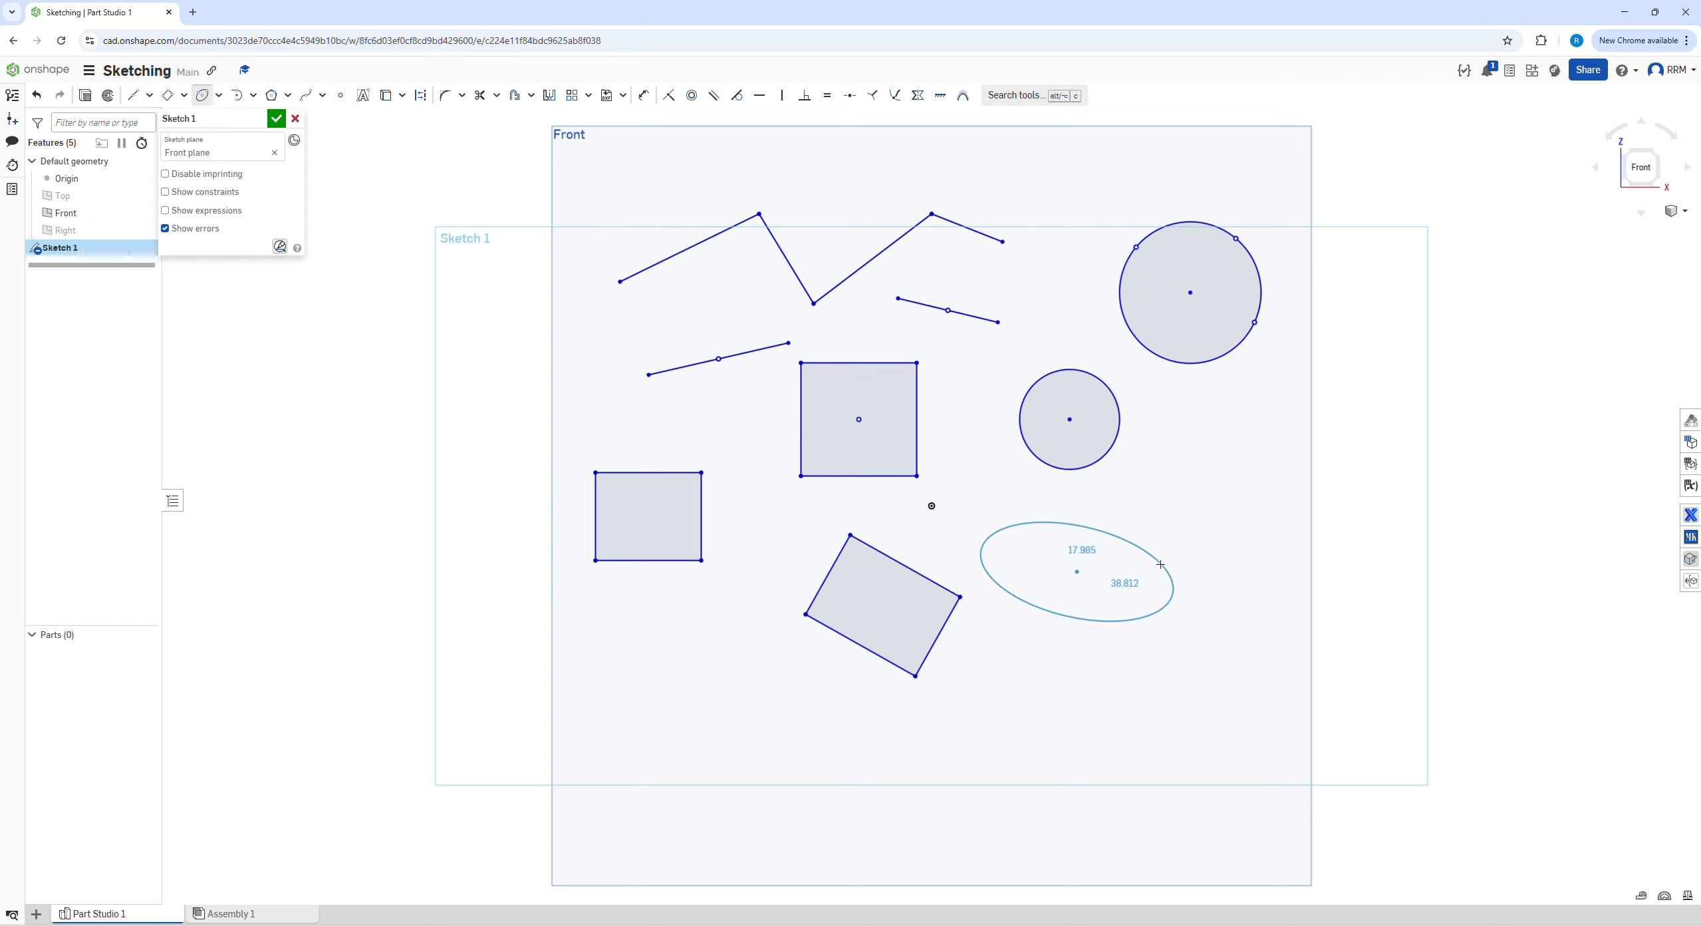
left_click(1161, 564)
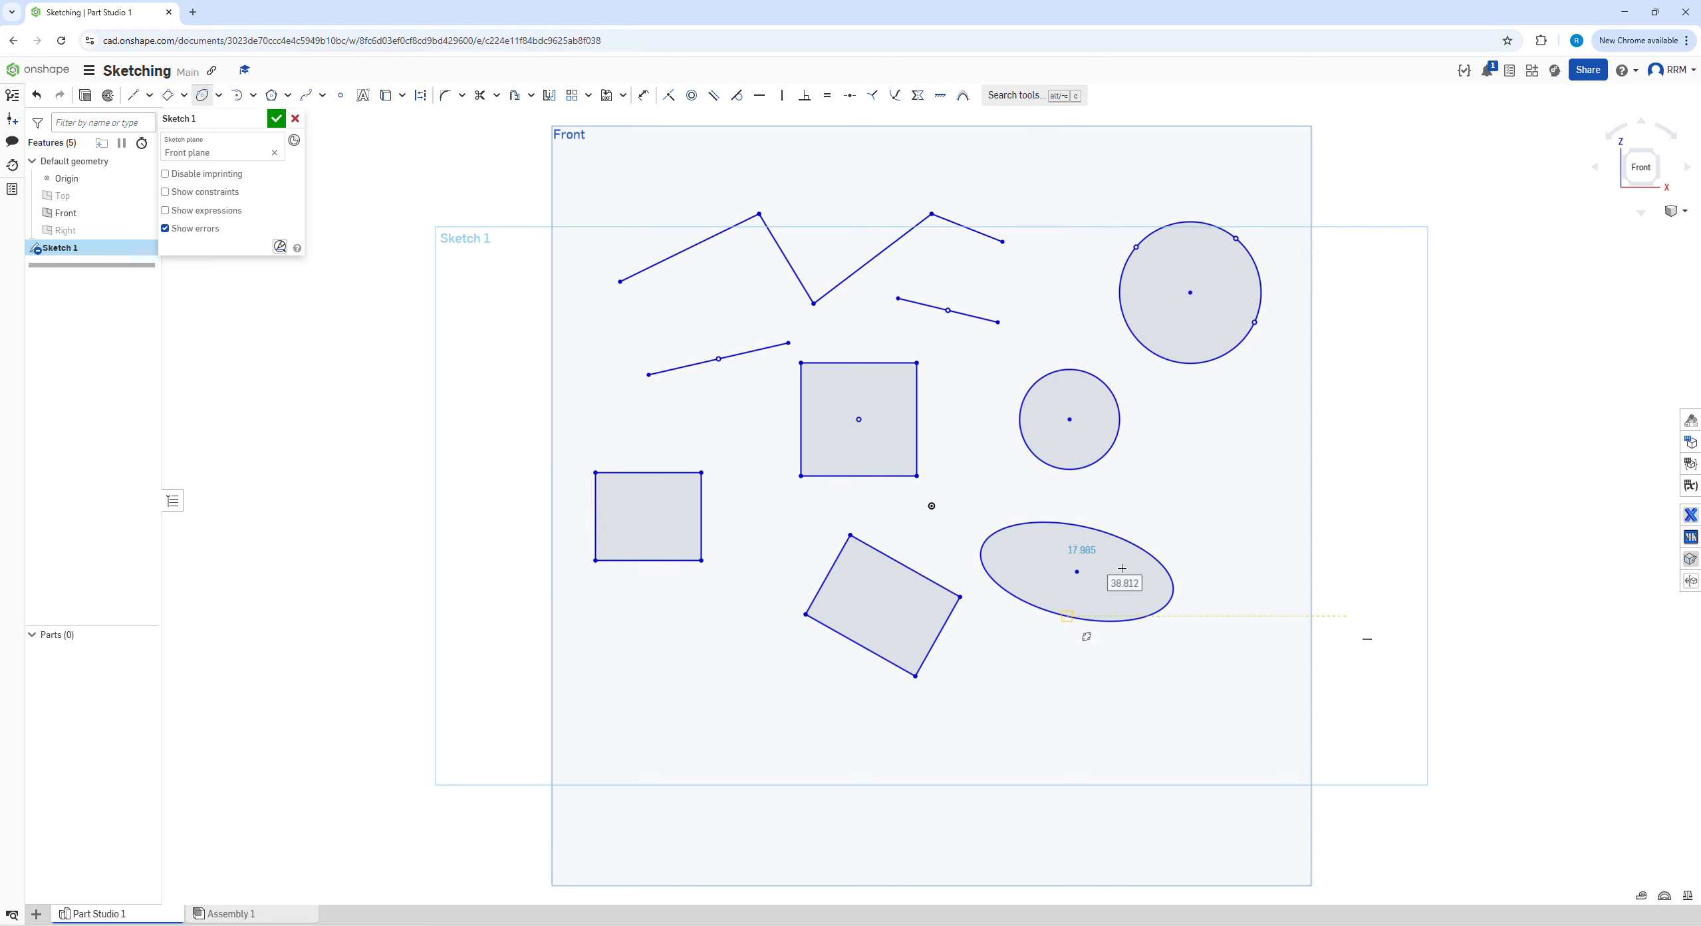
Sketch an upward-bulging 3 point arc with a radius of about 19.1 below the corner rectangle
left_click(218, 97)
left_click(254, 98)
left_click(253, 97)
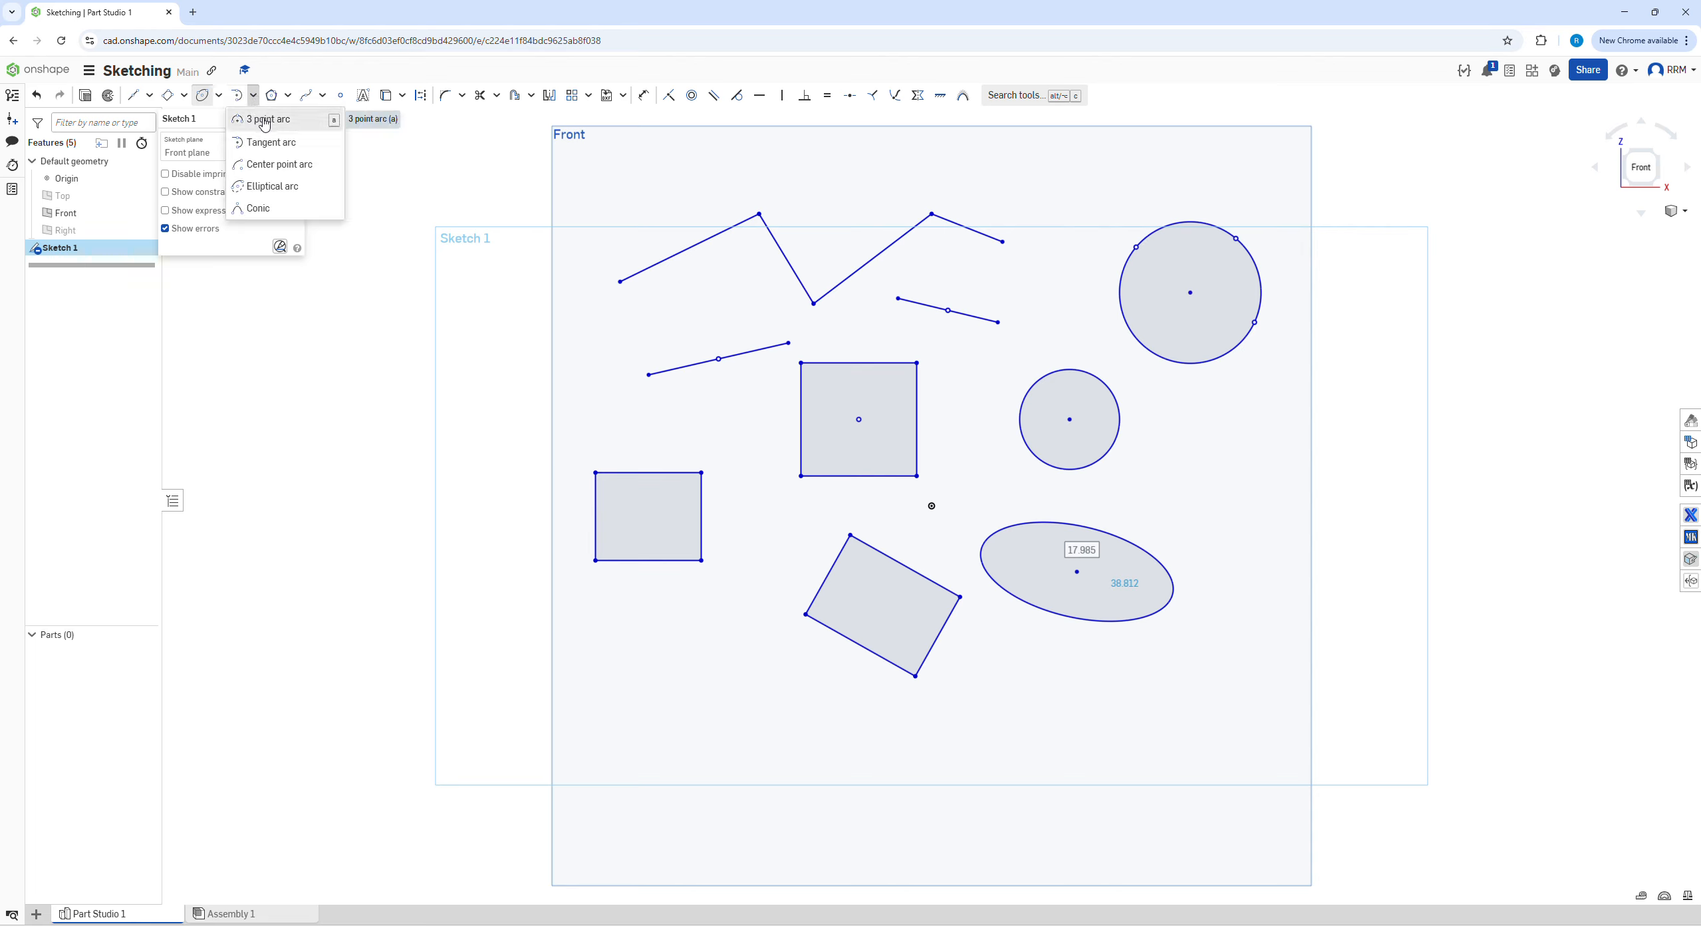
left_click(265, 120)
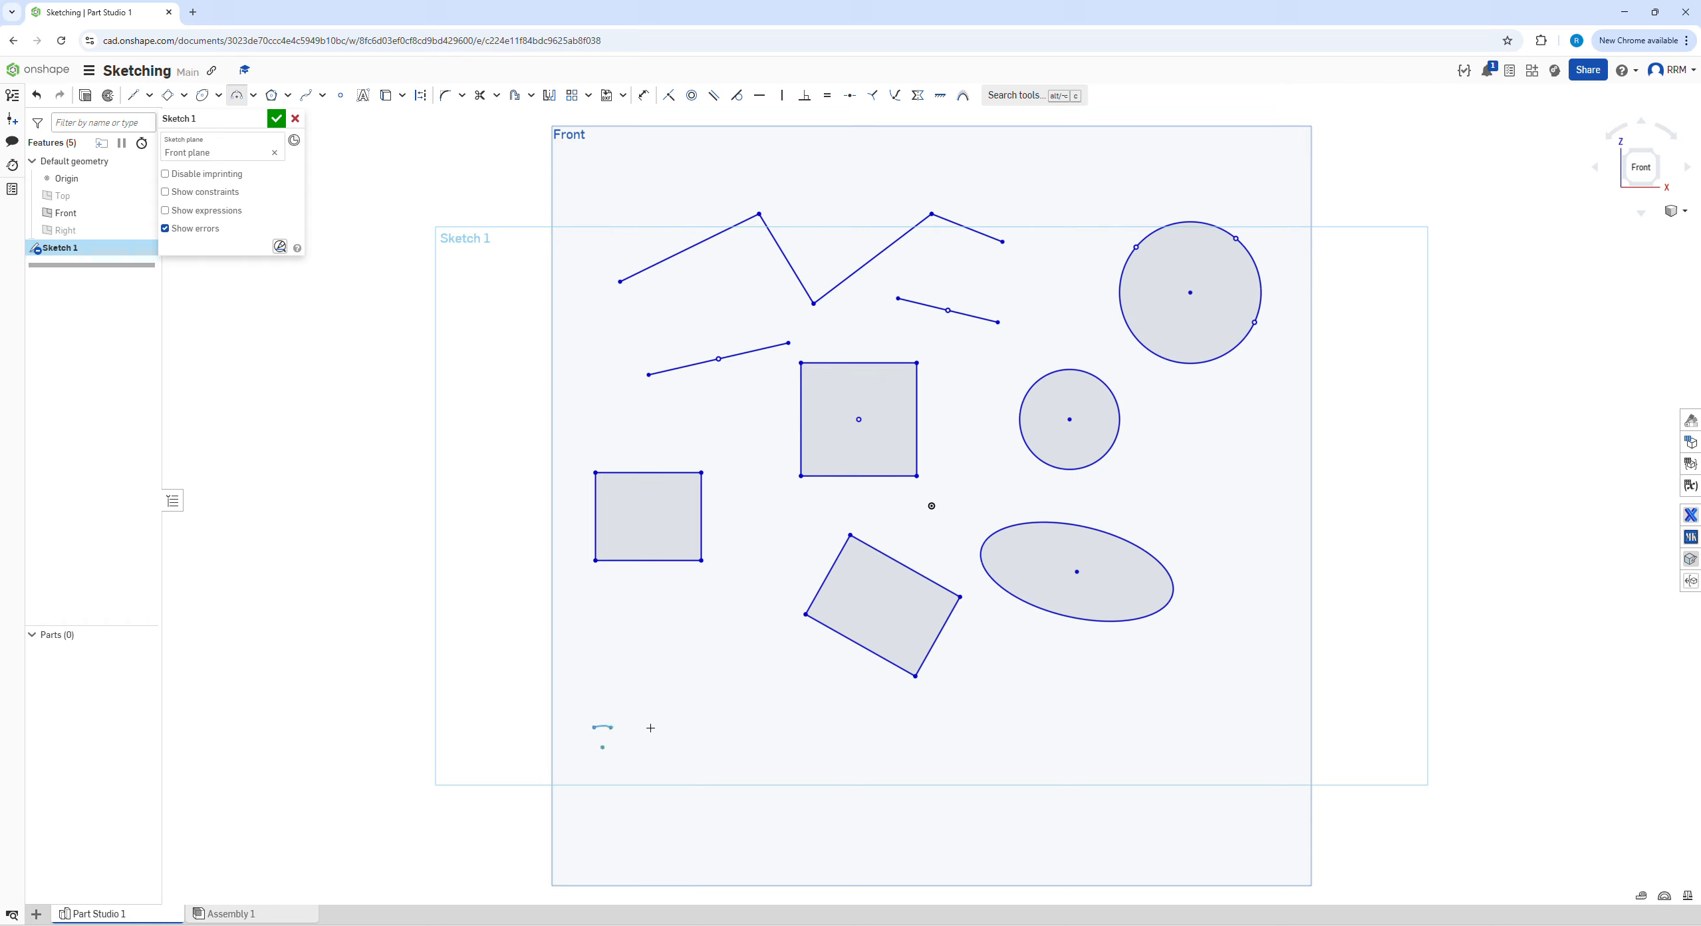
left_click(773, 732)
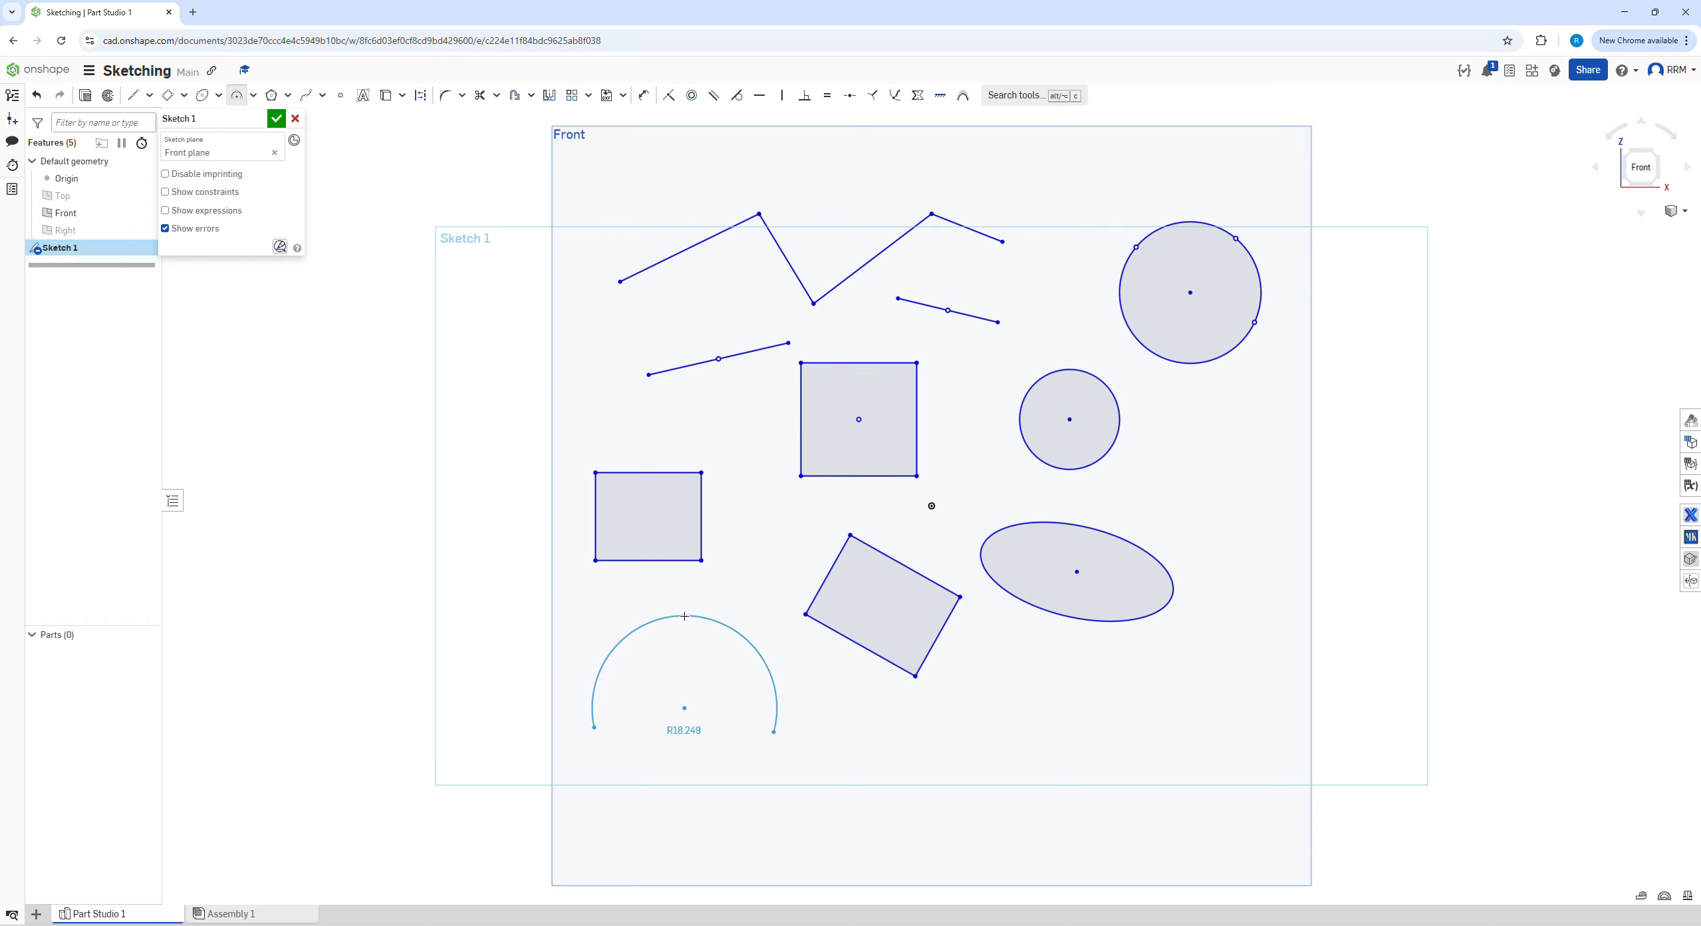
left_click(684, 669)
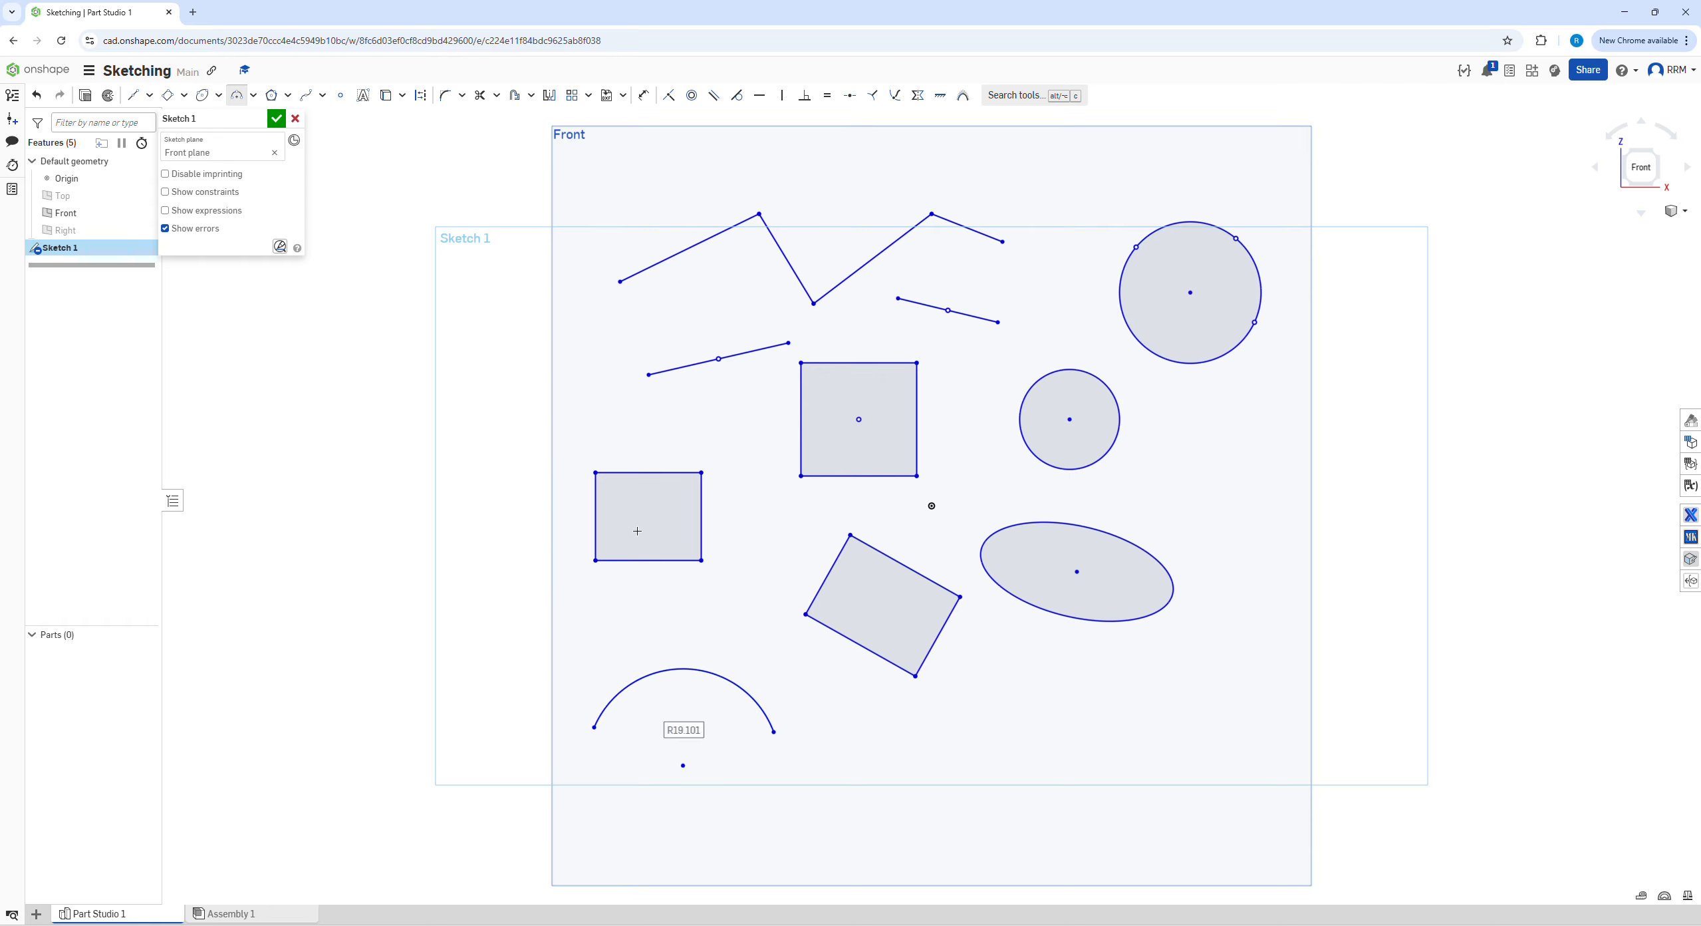
Sketch a nine-sided inscribed polygon about 28.3 in diameter outside the Front plane's left edge
left_click(253, 97)
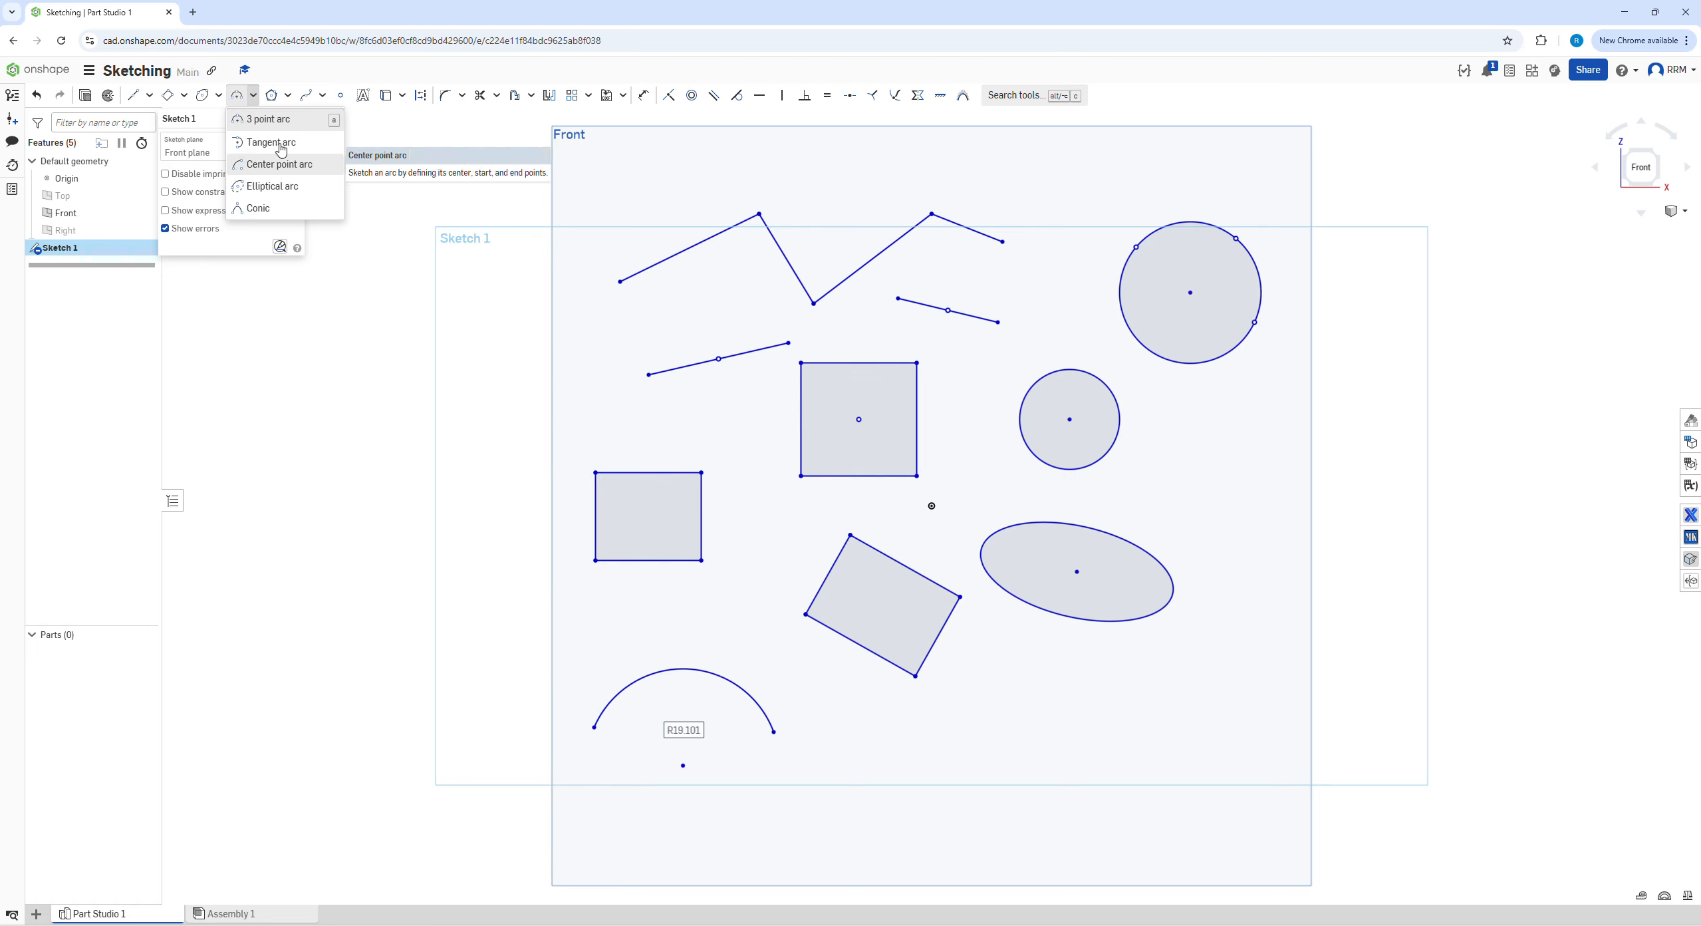
left_click(288, 96)
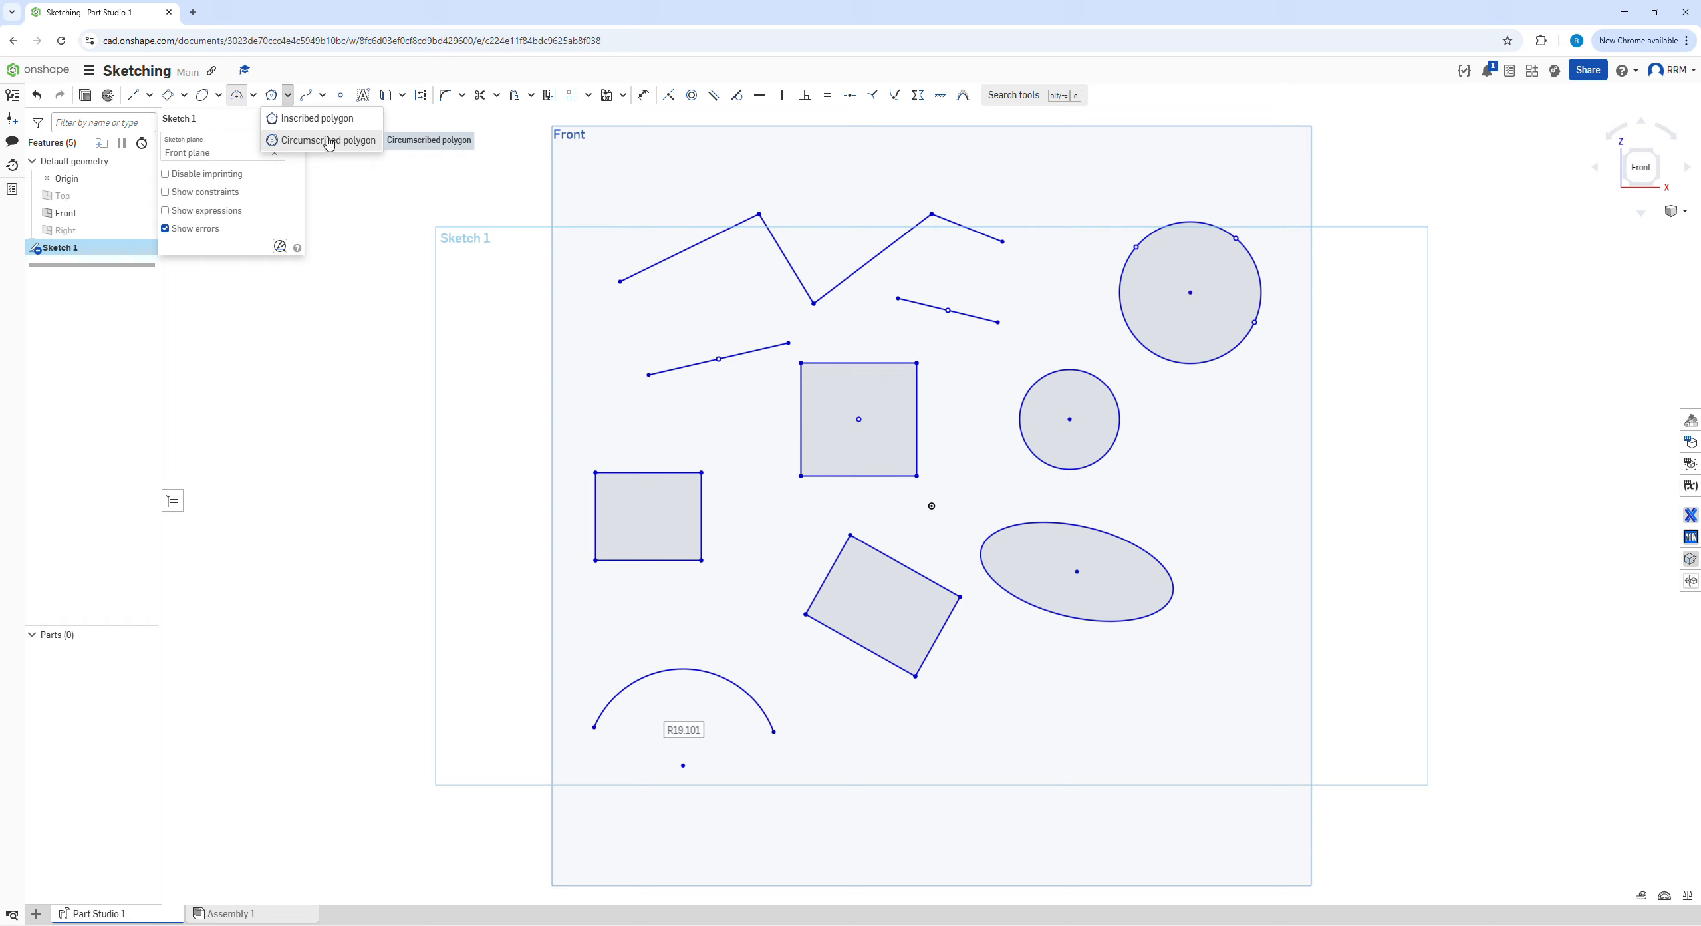
left_click(310, 122)
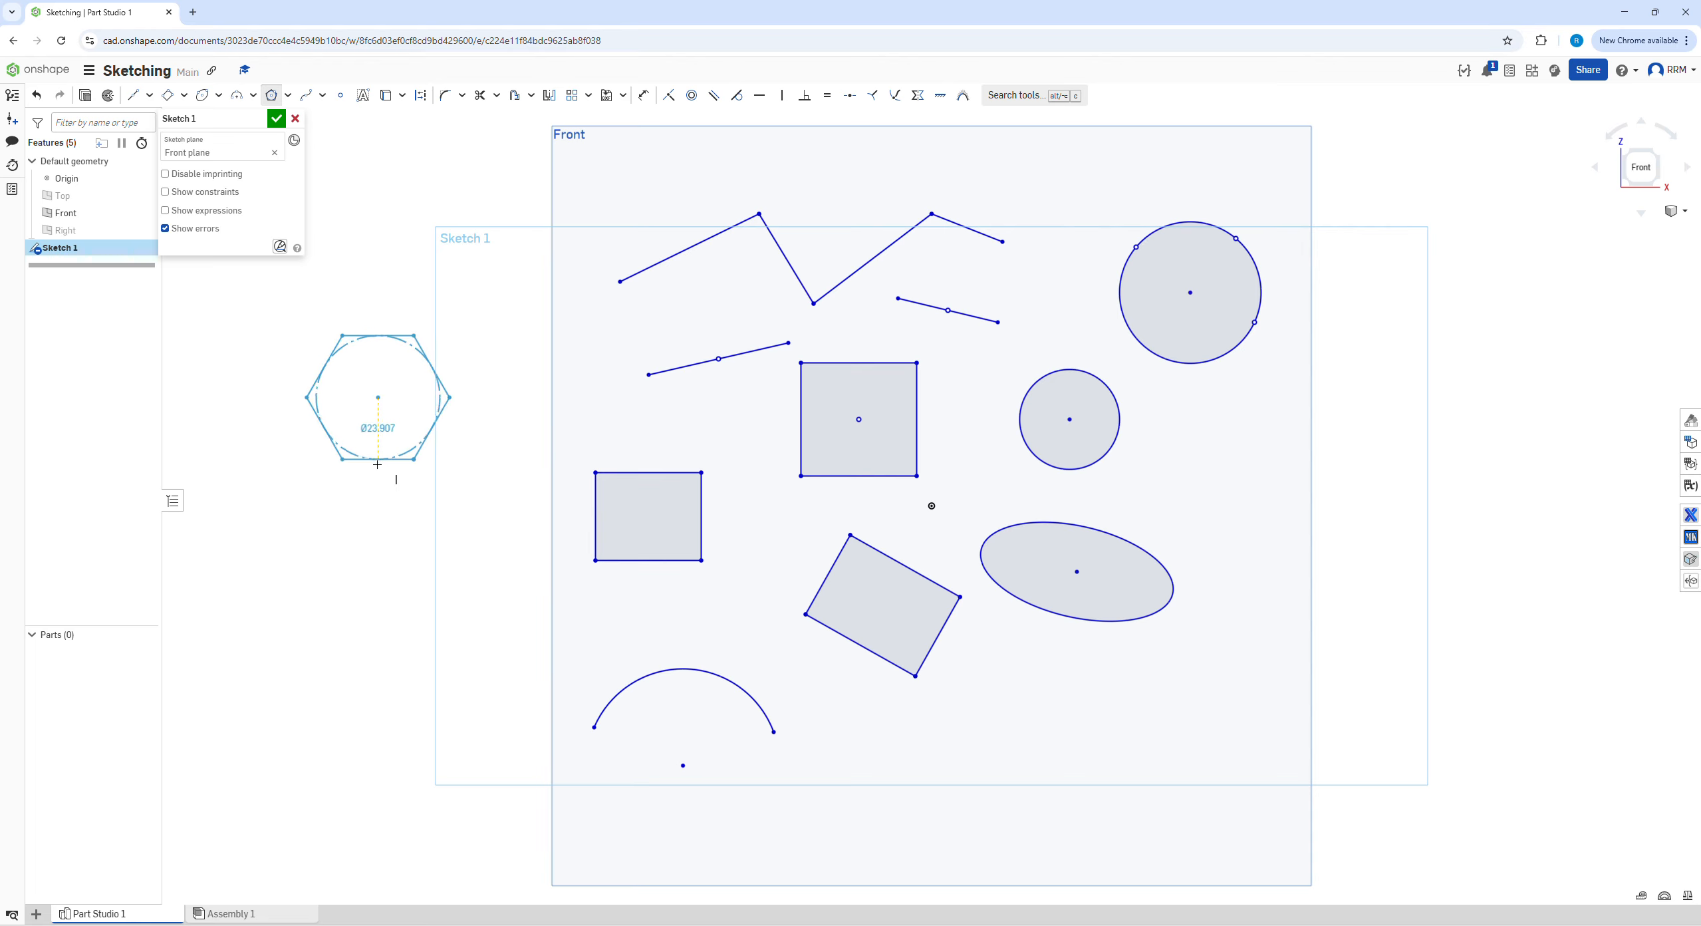
left_click(351, 463)
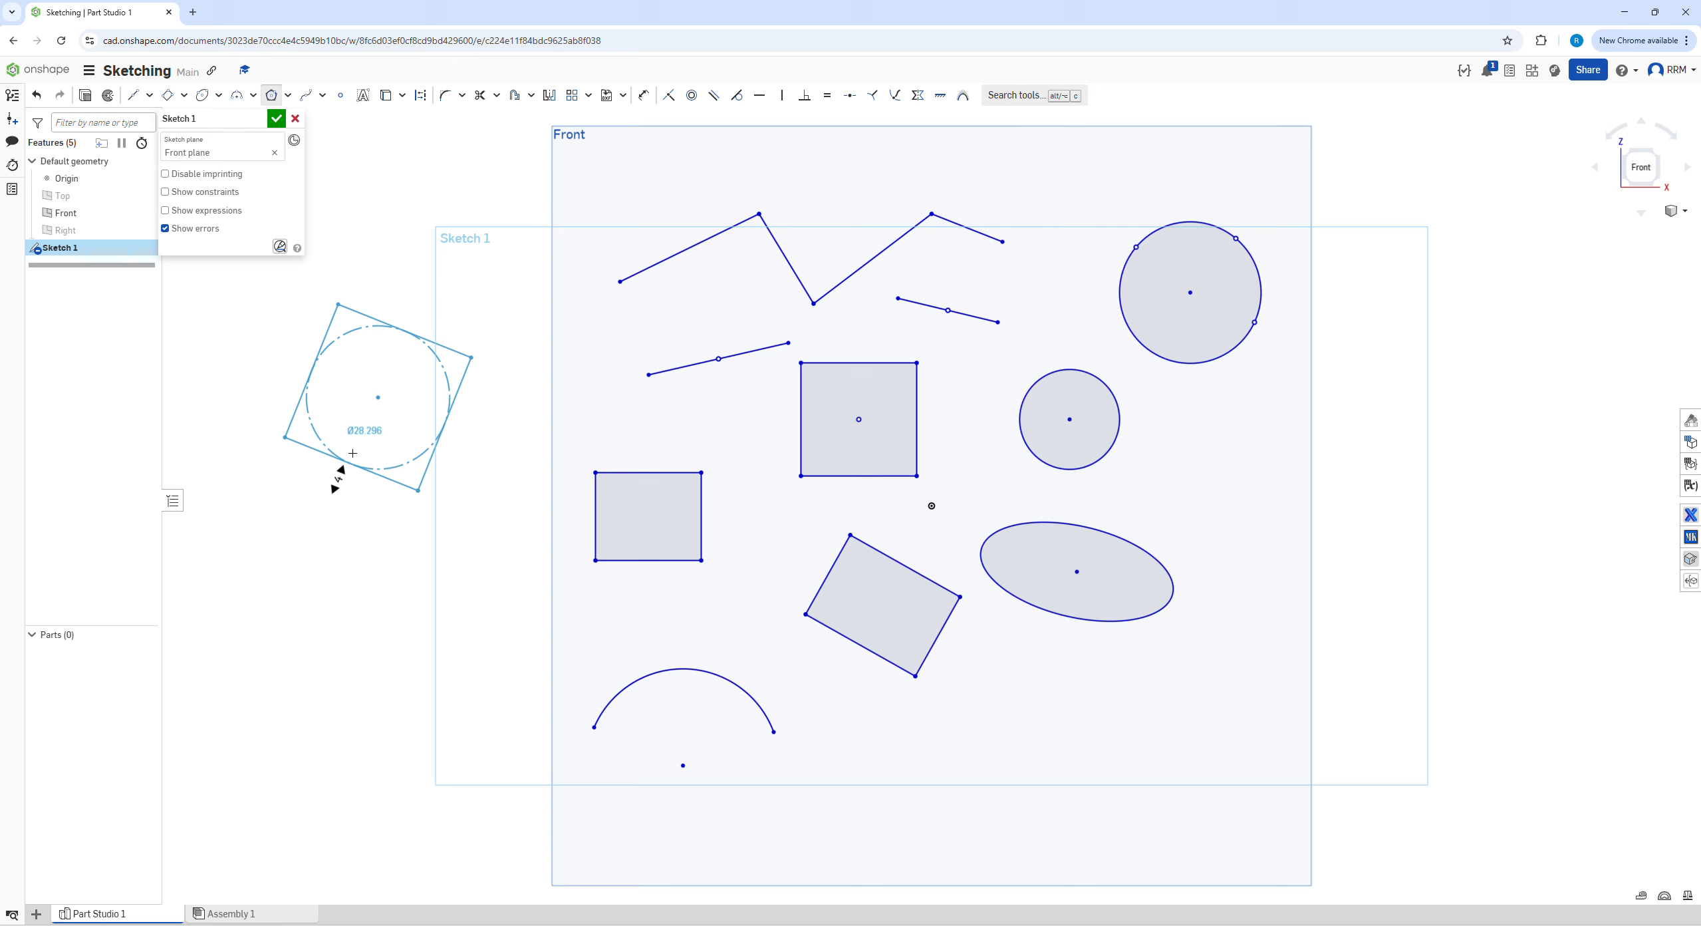
left_click(339, 487)
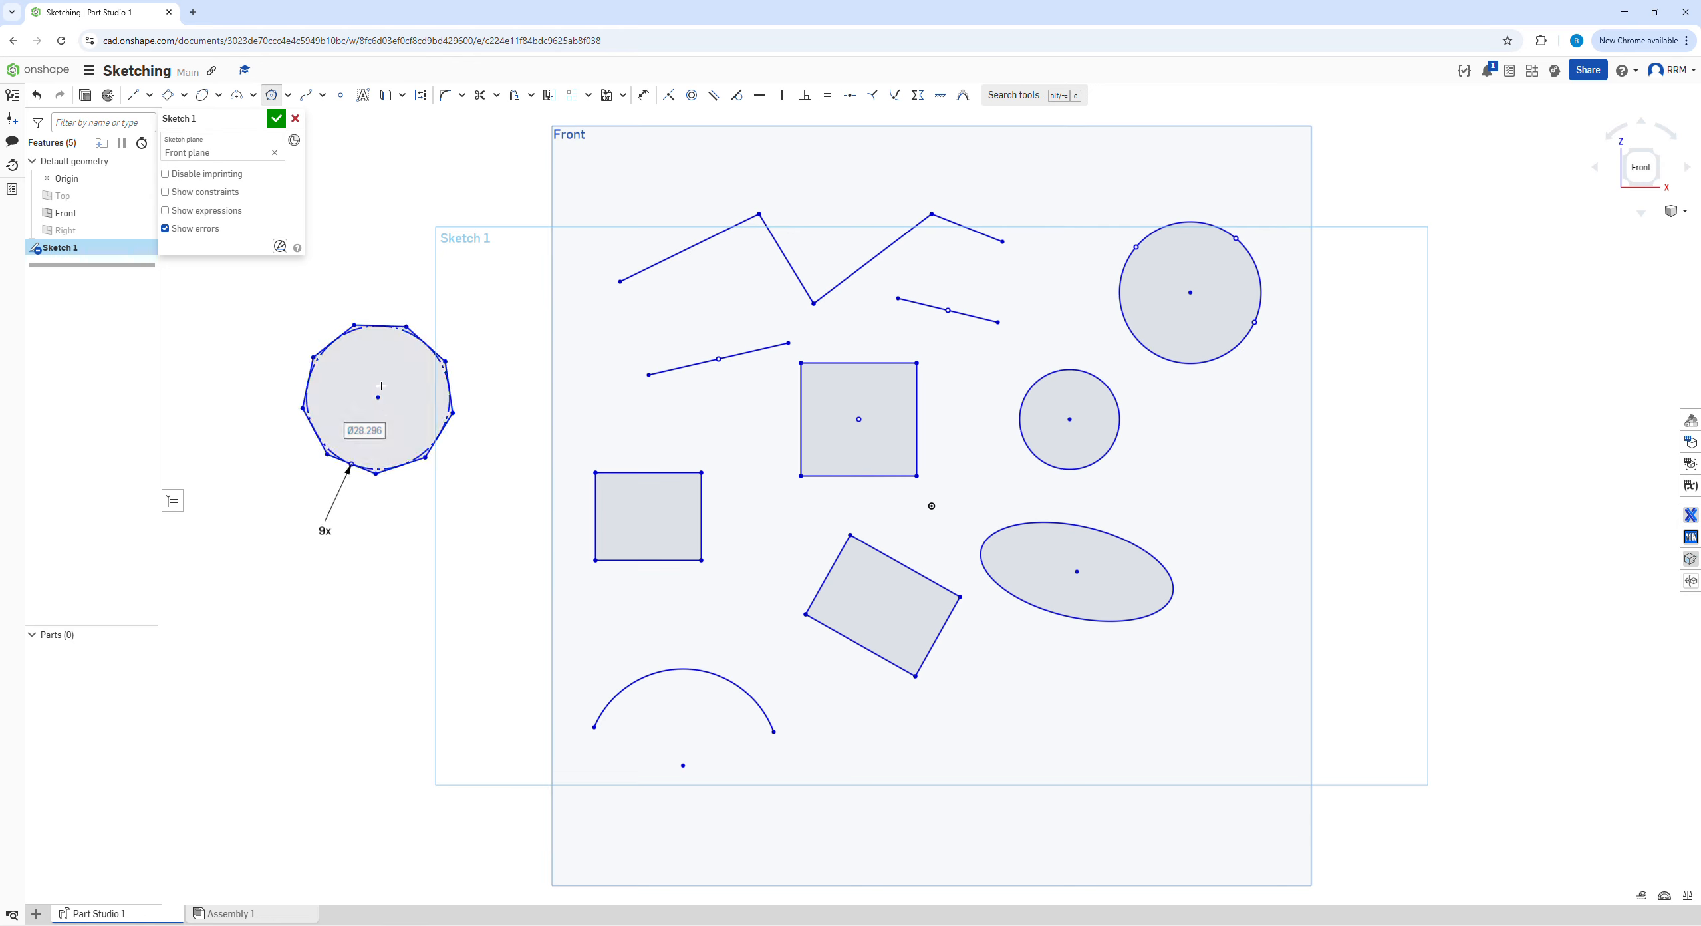
Sketch a five-sided inscribed polygon about 15.9 in diameter below the nine-sided one, and an eleven-sided circumscribed polygon about 19.2 in diameter to its left
left_click(376, 641)
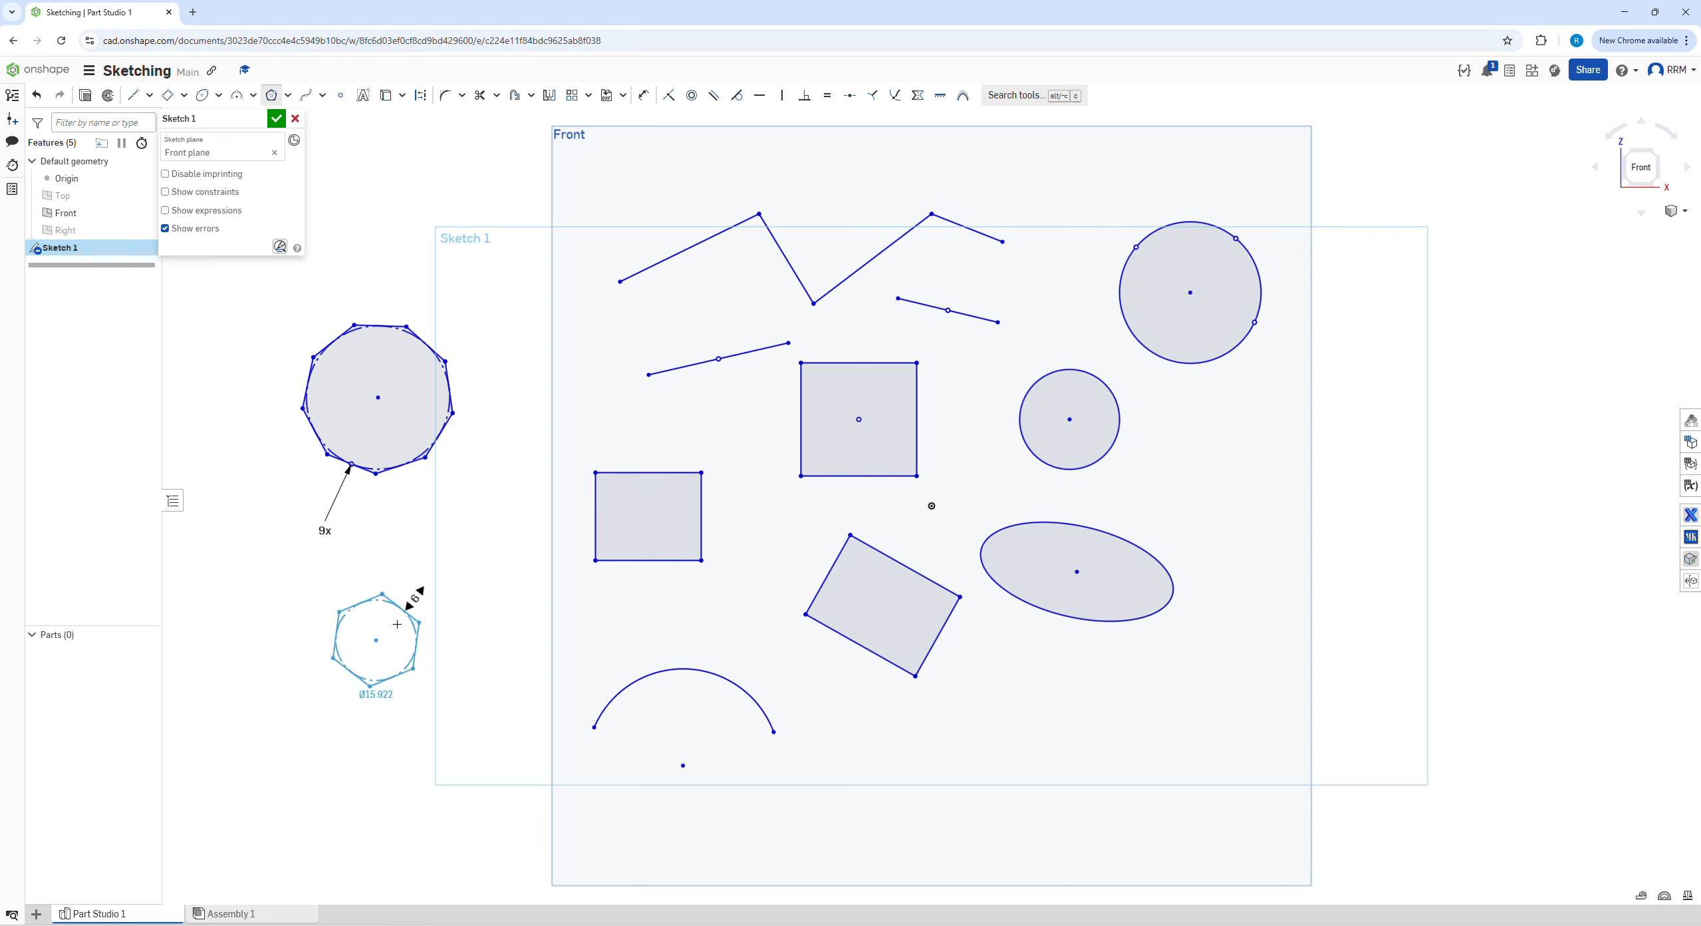
left_click(398, 629)
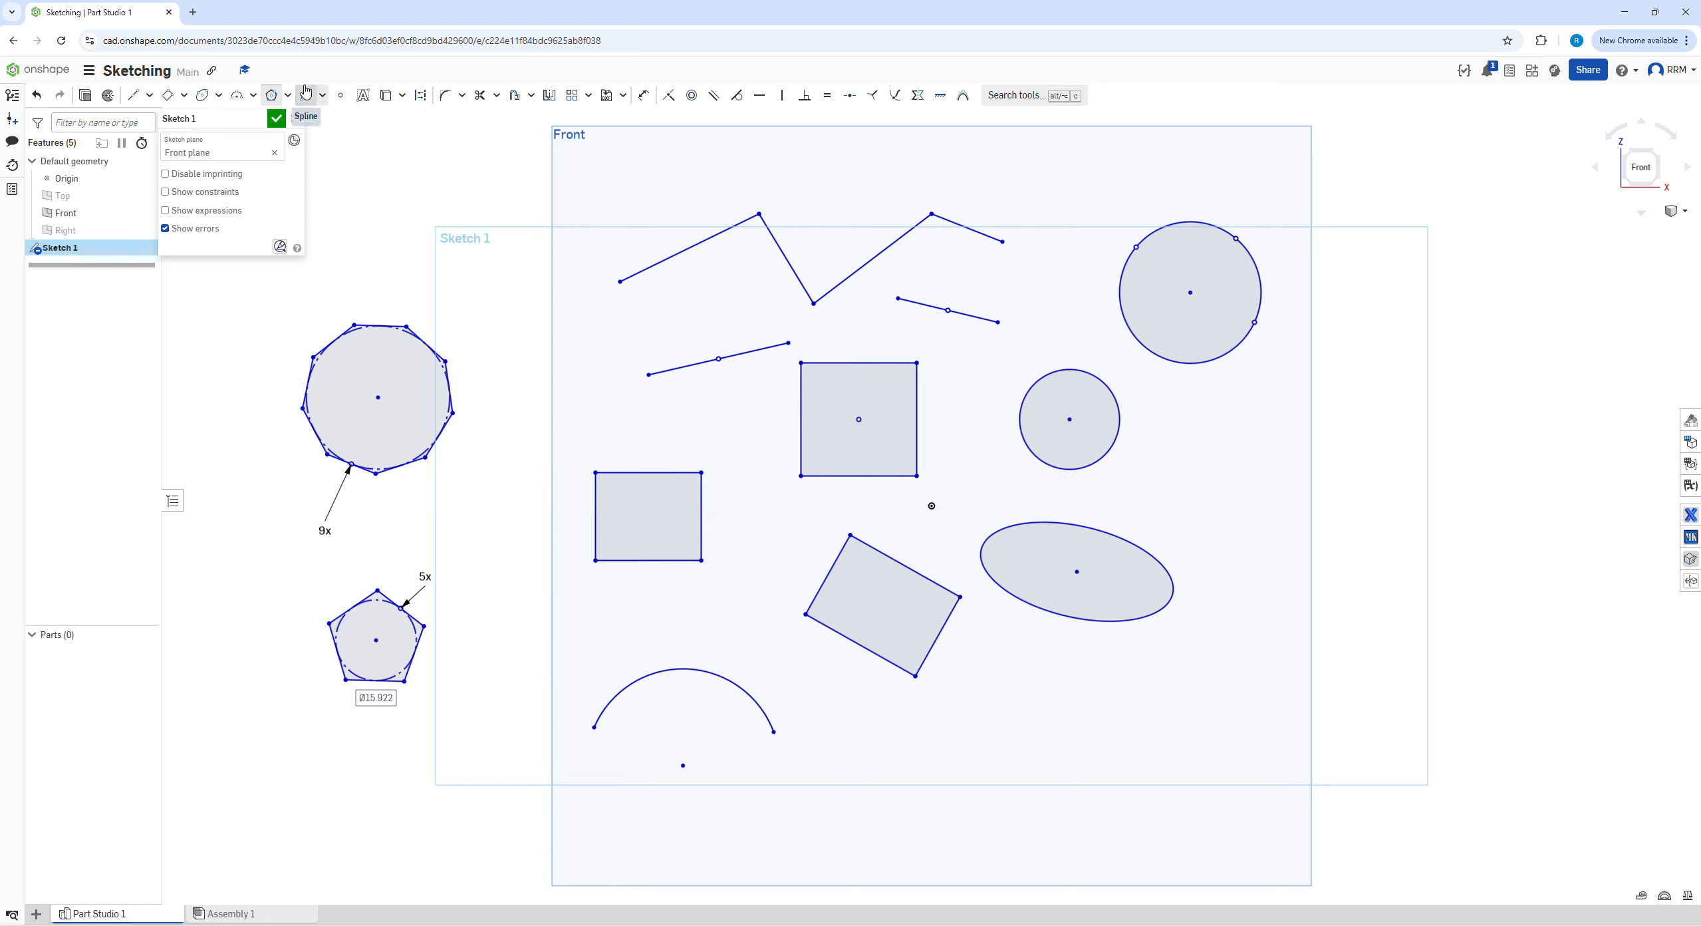
left_click(288, 96)
left_click(312, 141)
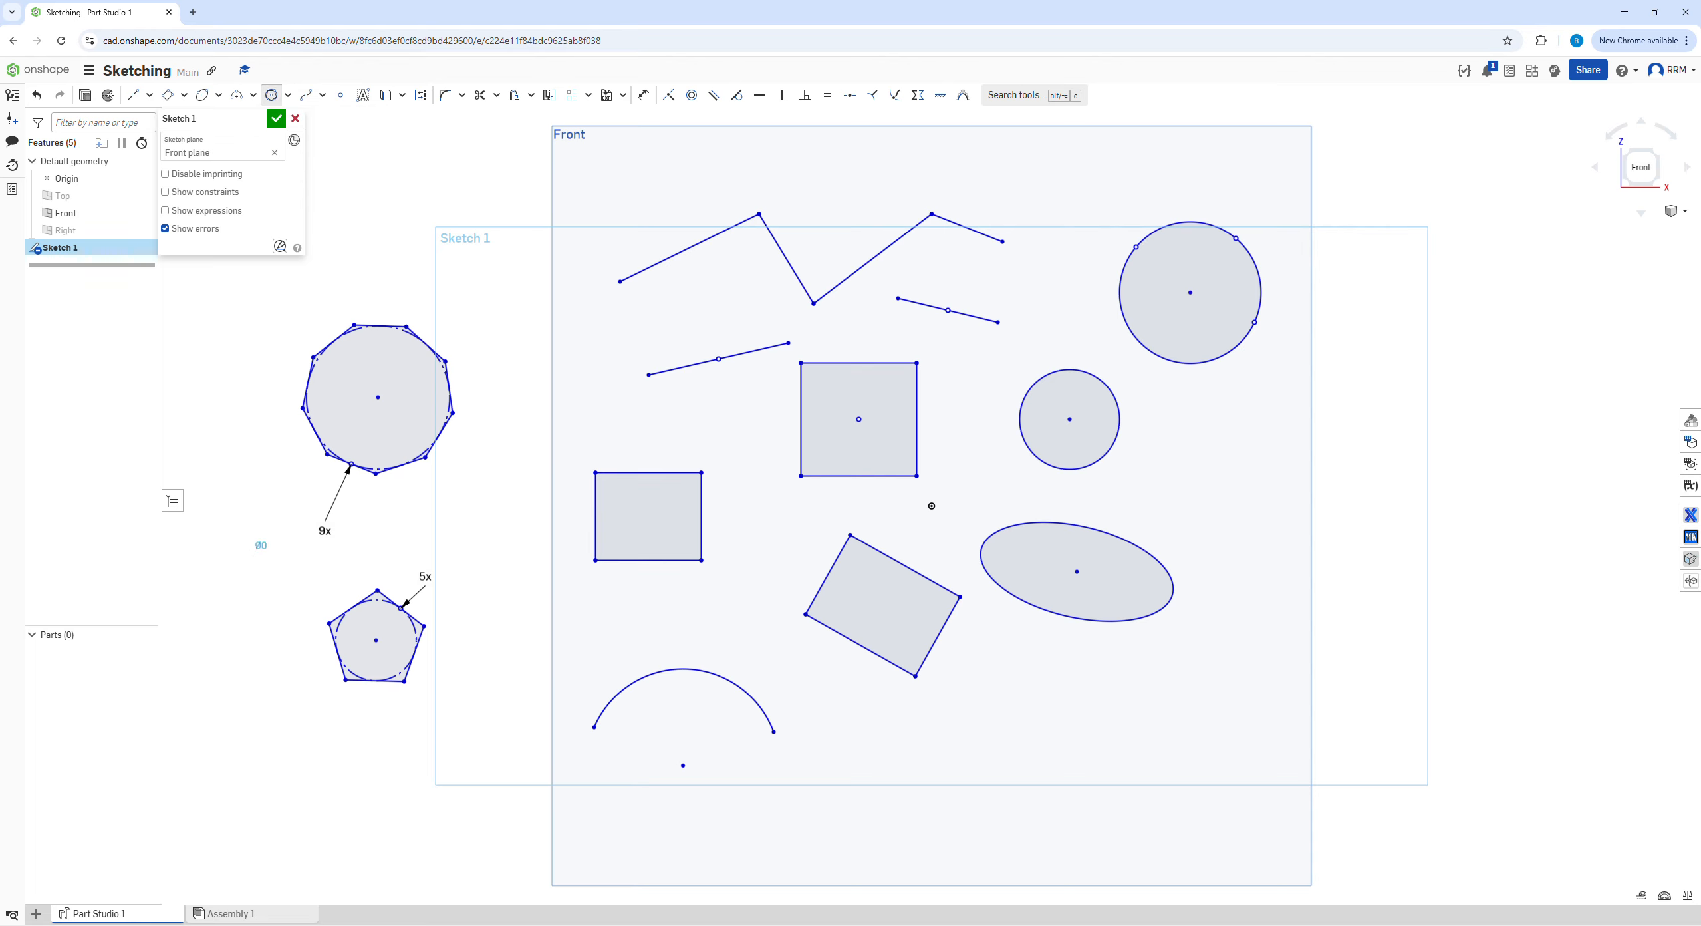
left_click(300, 570)
left_click(318, 583)
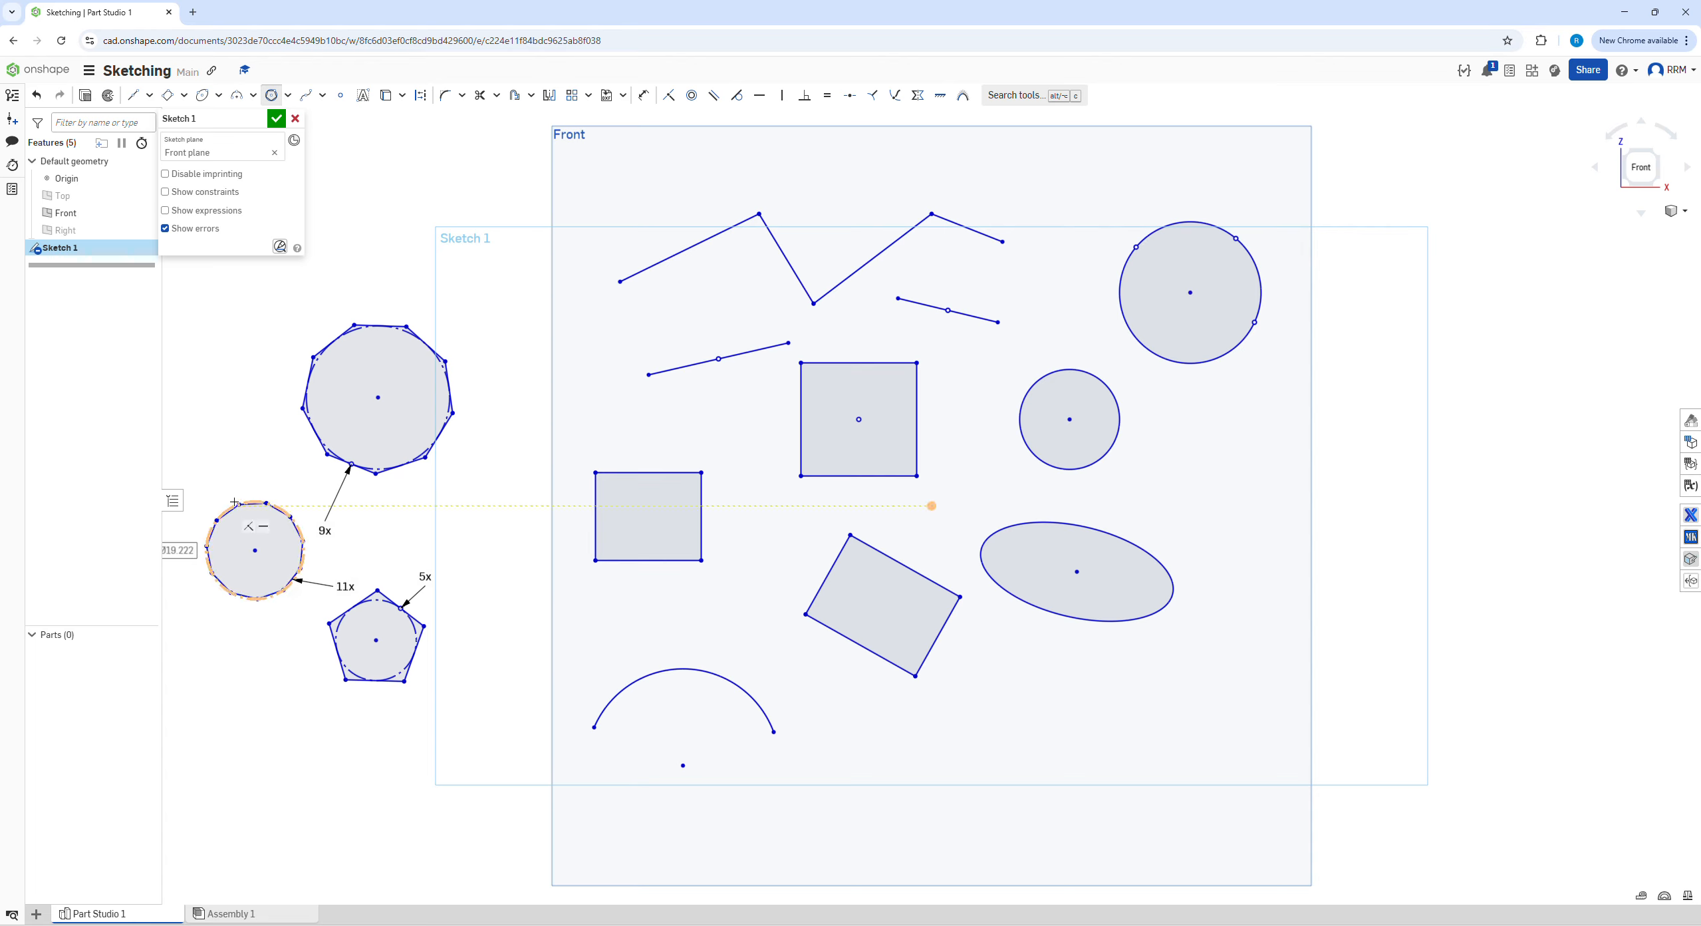
Sketch a winding multi-point spline along the Front plane's right edge, from beneath the 3 point circle down to a curled lower end
left_click(307, 99)
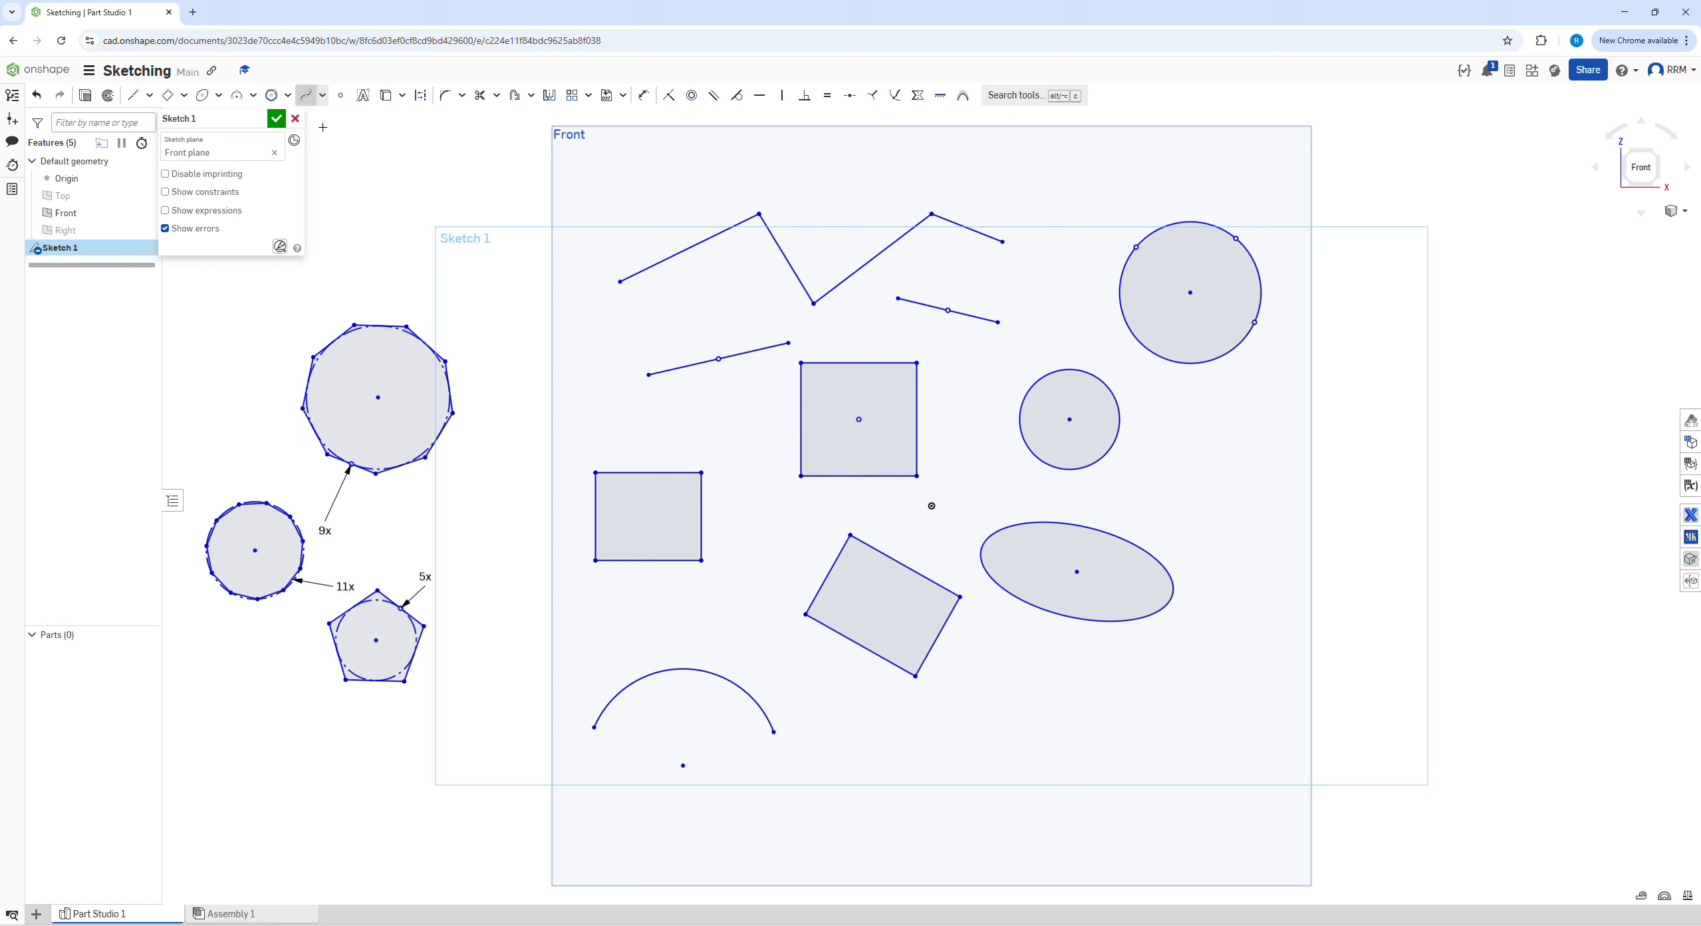
left_click(1277, 430)
left_click(1283, 506)
left_click(1376, 541)
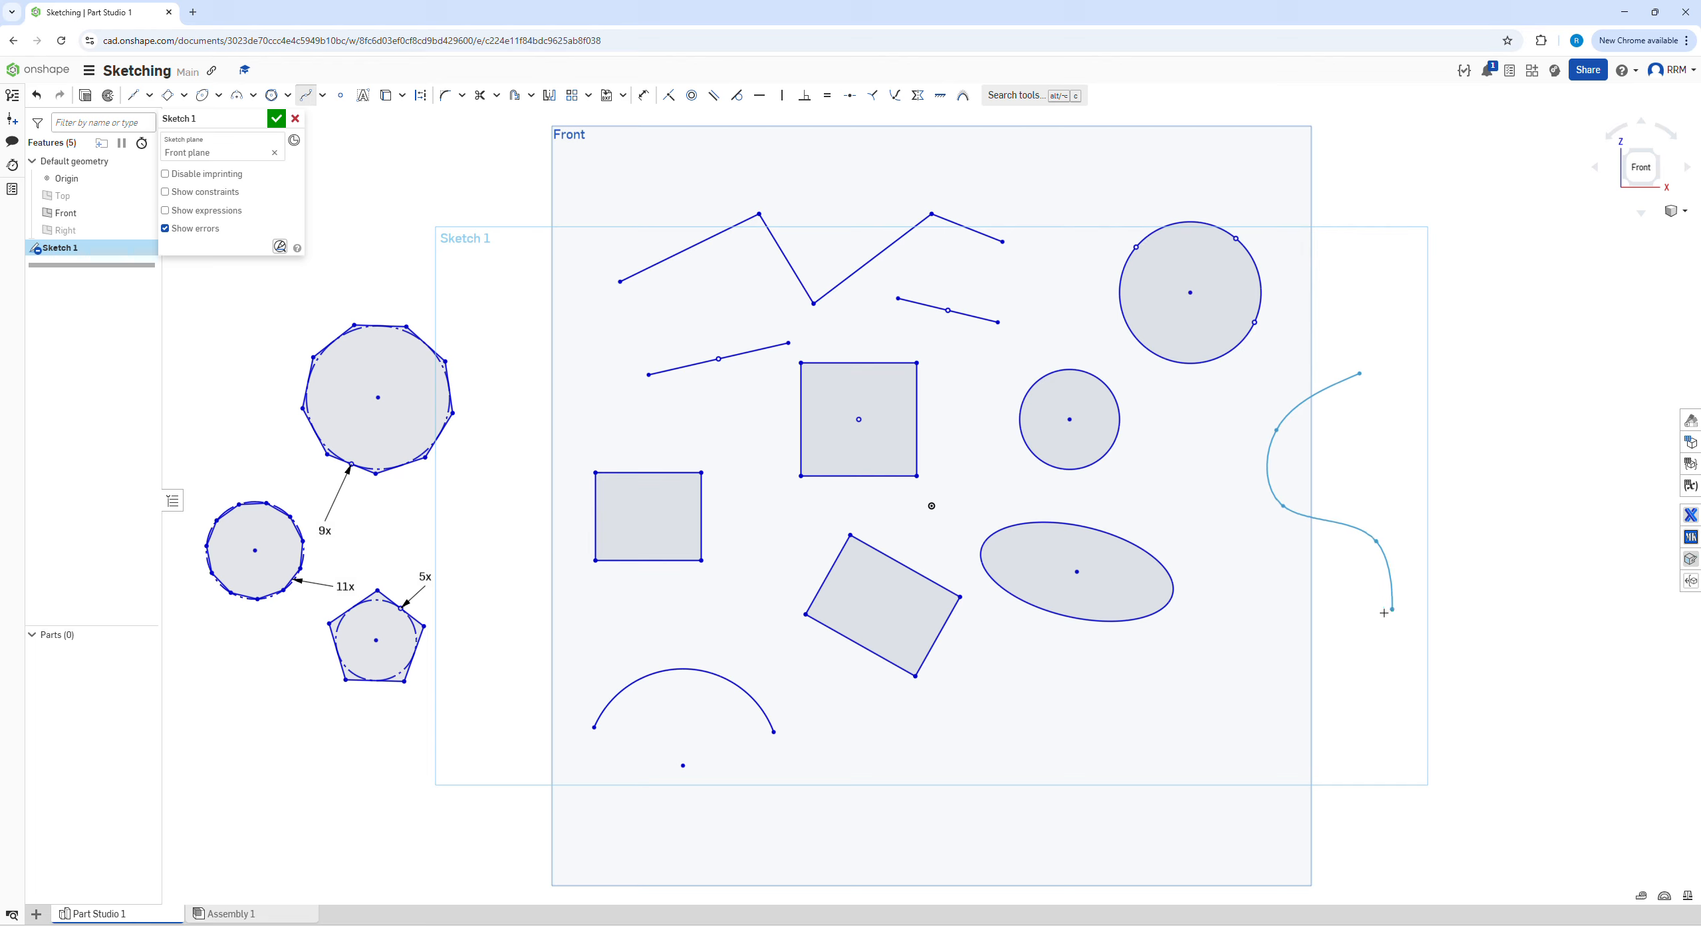
left_click(1392, 609)
left_click(1283, 644)
left_click(1248, 690)
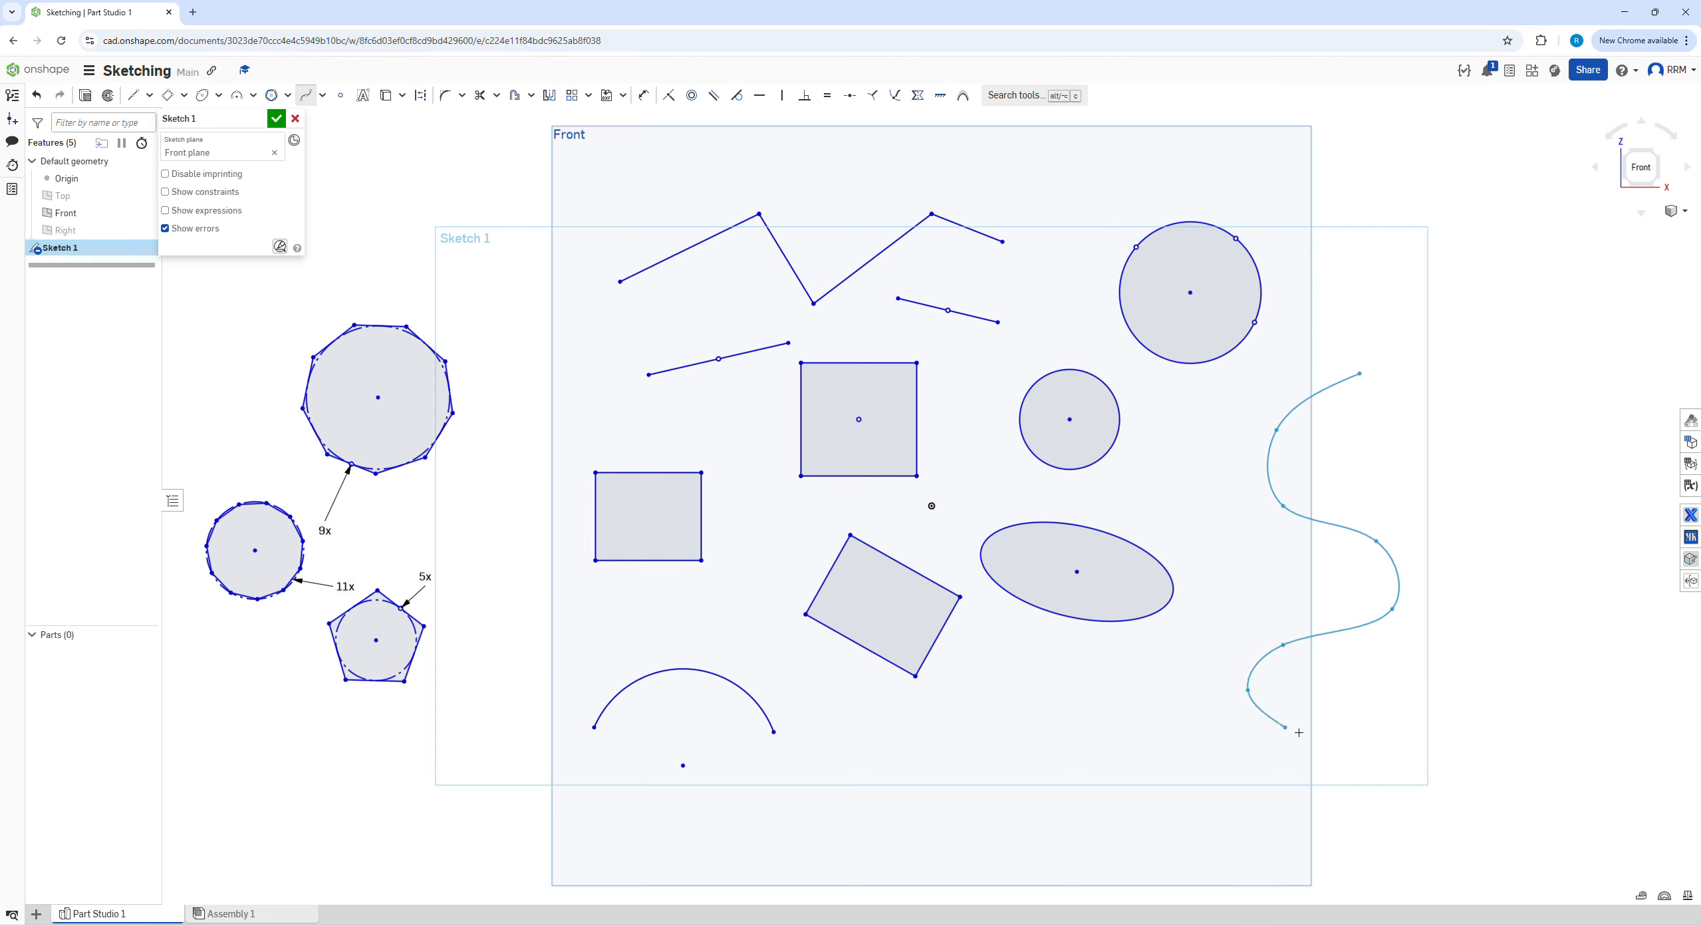
left_click(1336, 751)
left_click(1302, 718)
left_click(1298, 685)
left_click(1357, 675)
left_click(1392, 697)
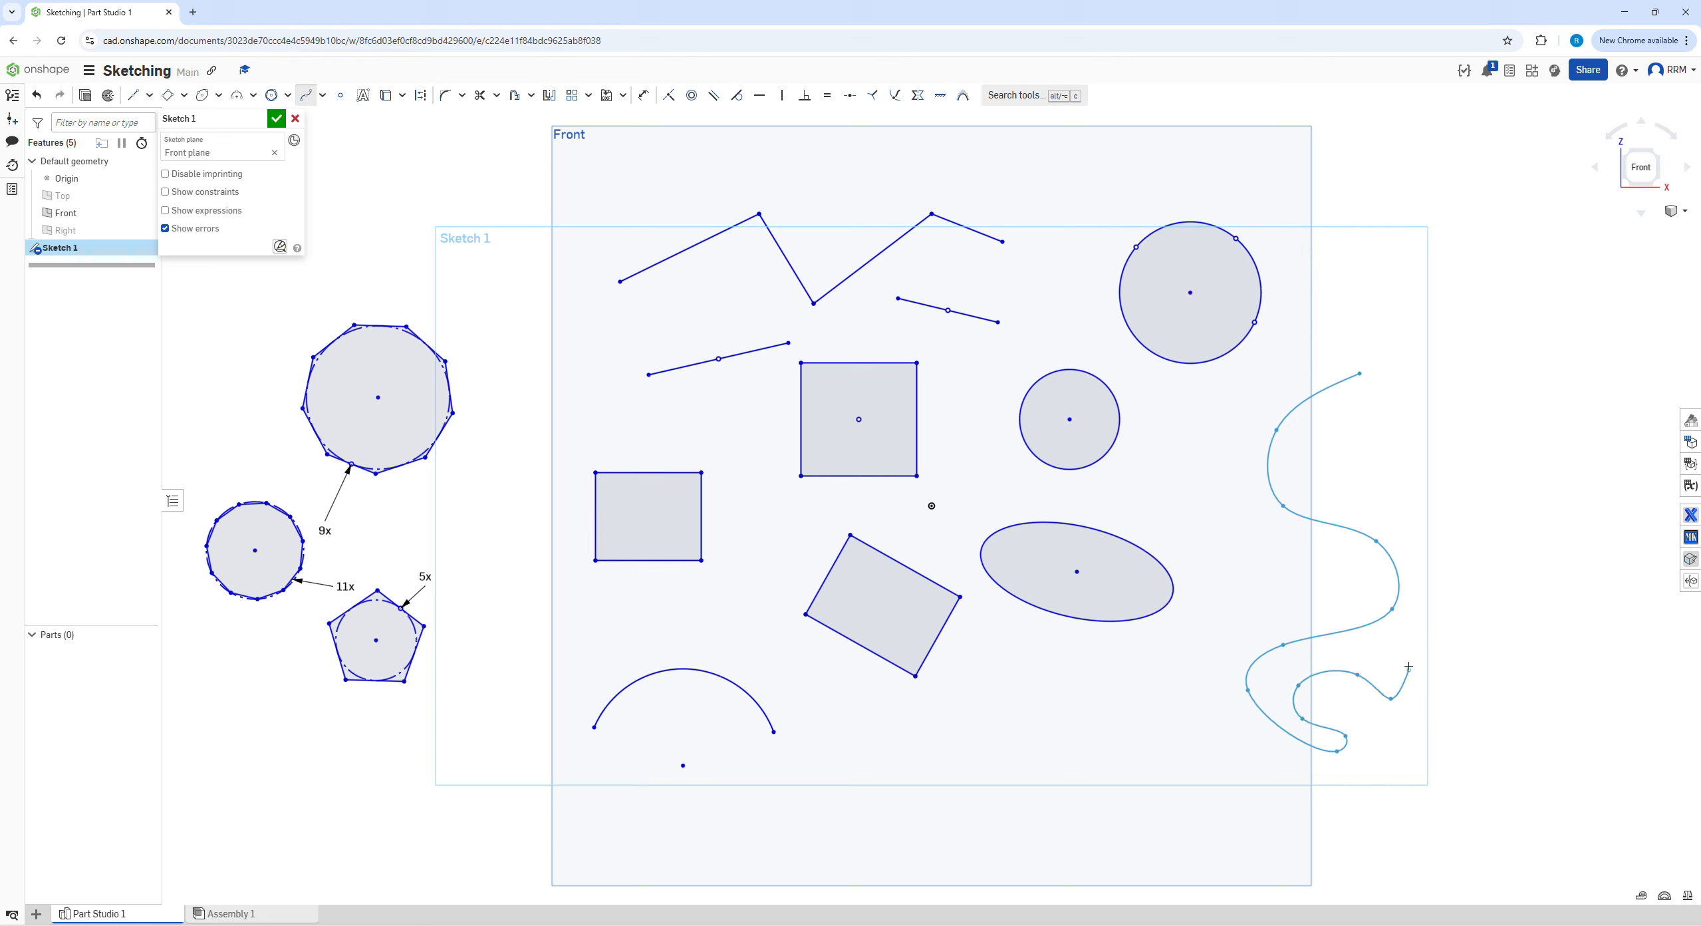
key("Escape")
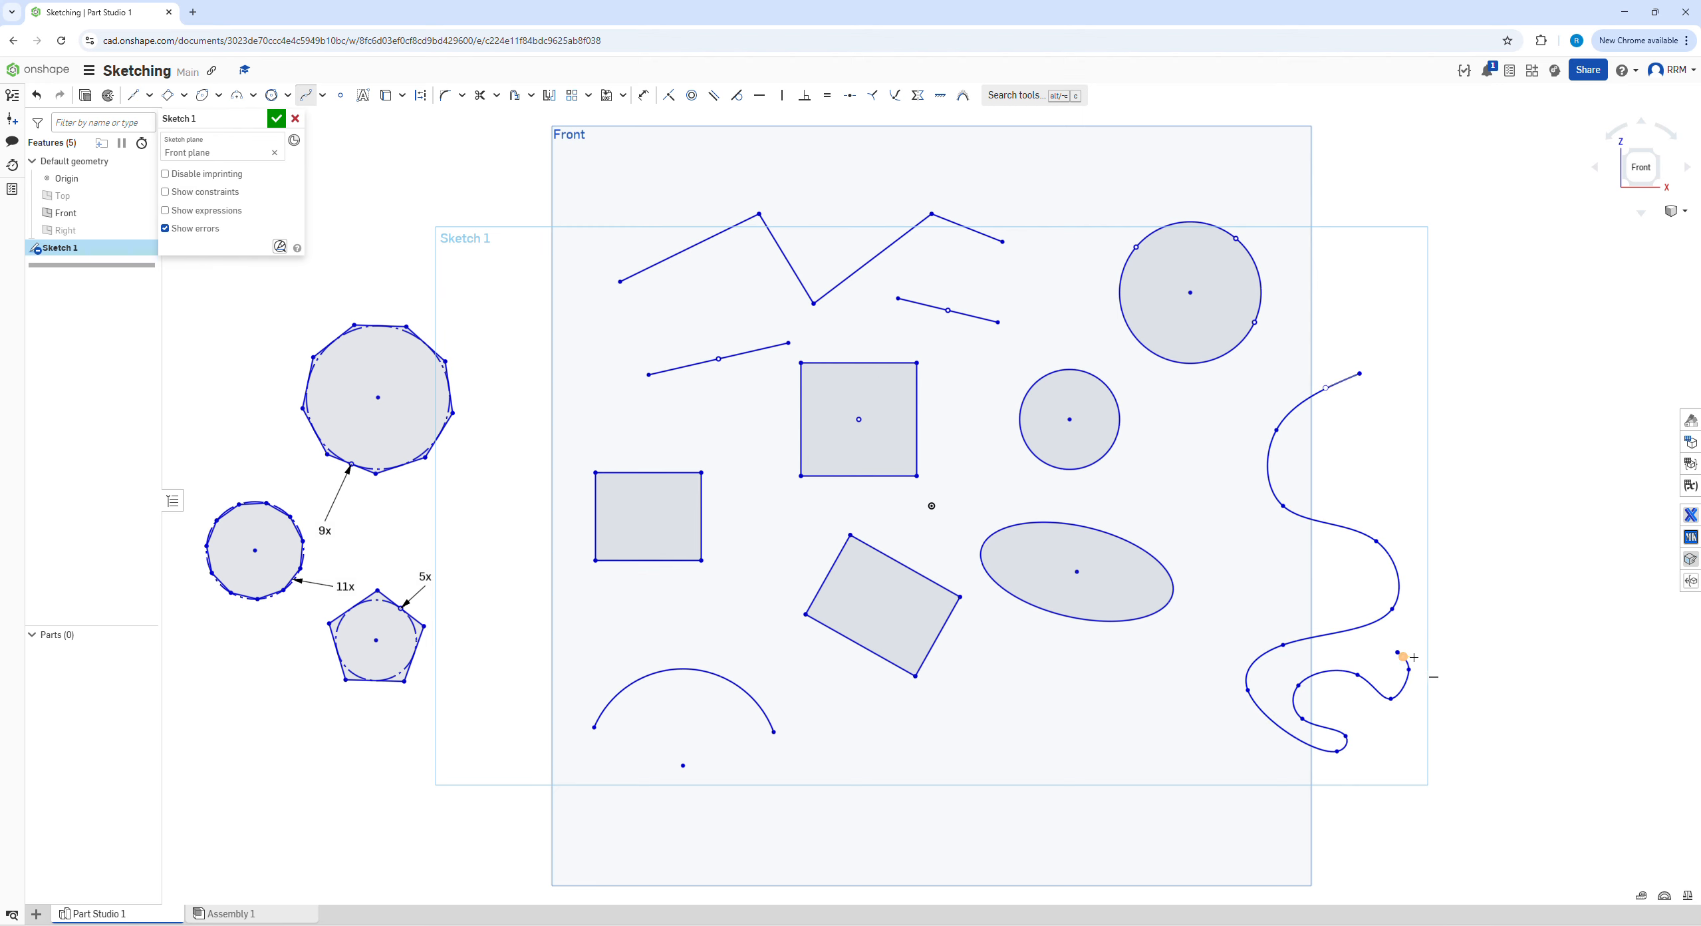
Reshape the spline by slightly moving the tangent handles at its lower curled end and its upper end
scroll(1409, 660, "up", 3)
scroll(1407, 663, "down", 3)
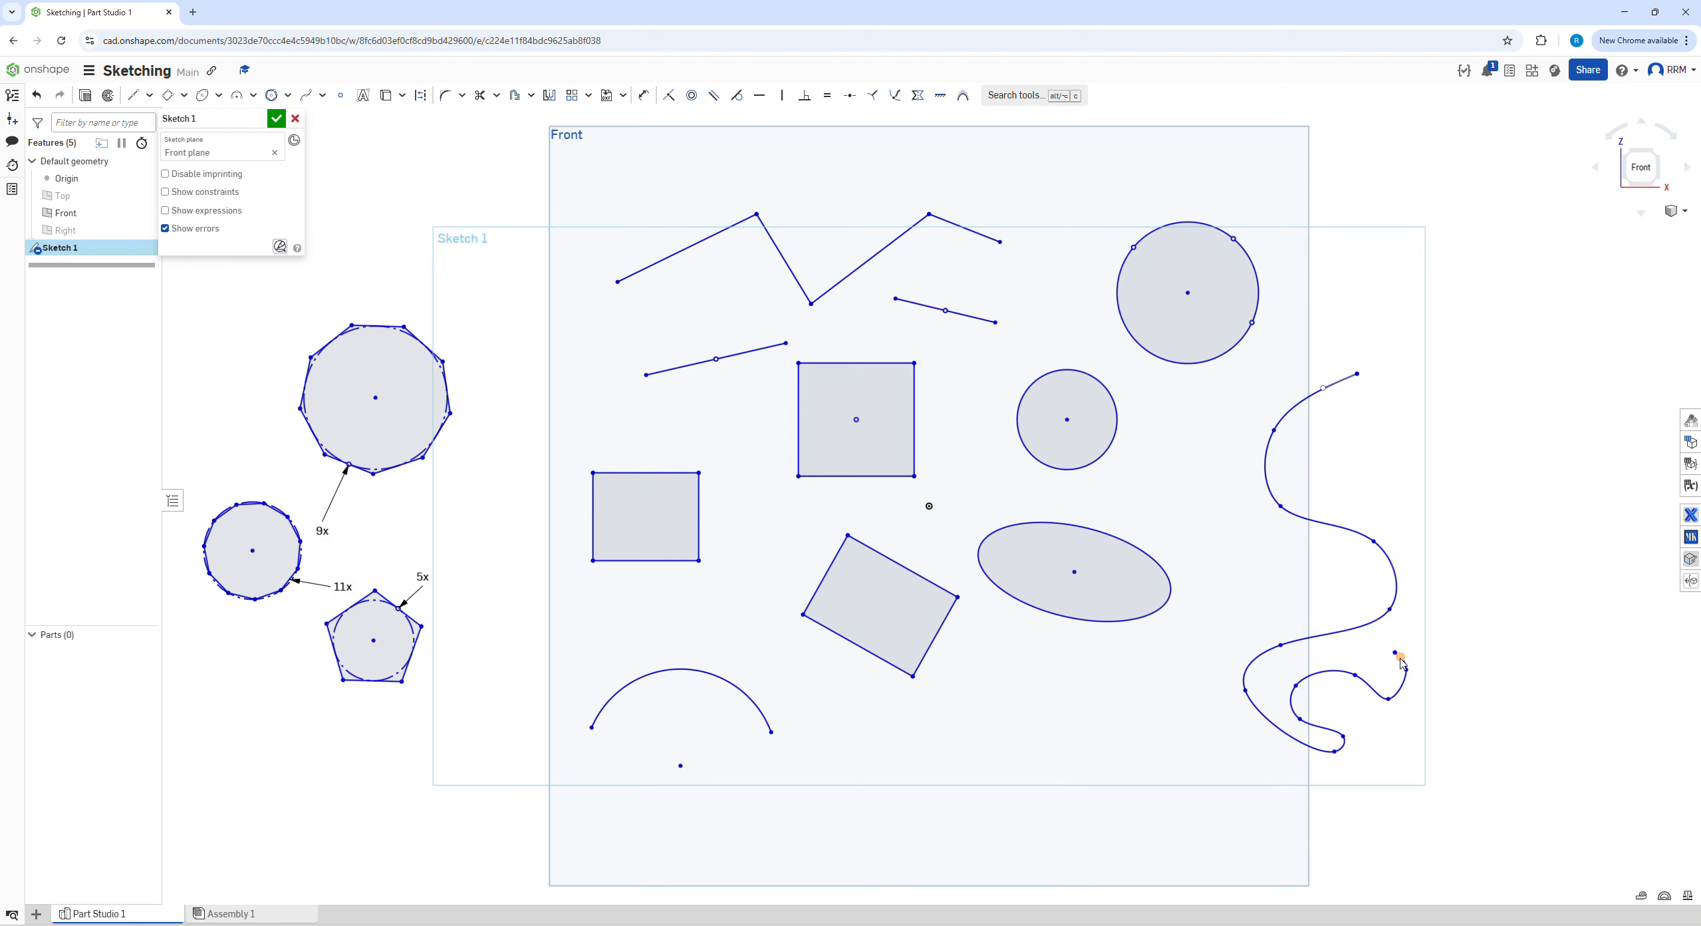
mouse_move(1396, 651)
left_mouse_down()
mouse_move(1437, 623)
mouse_move(1411, 648)
left_mouse_up()
left_click(1266, 466)
mouse_move(1323, 387)
left_mouse_down()
mouse_move(1332, 427)
mouse_move(1332, 366)
left_mouse_up()
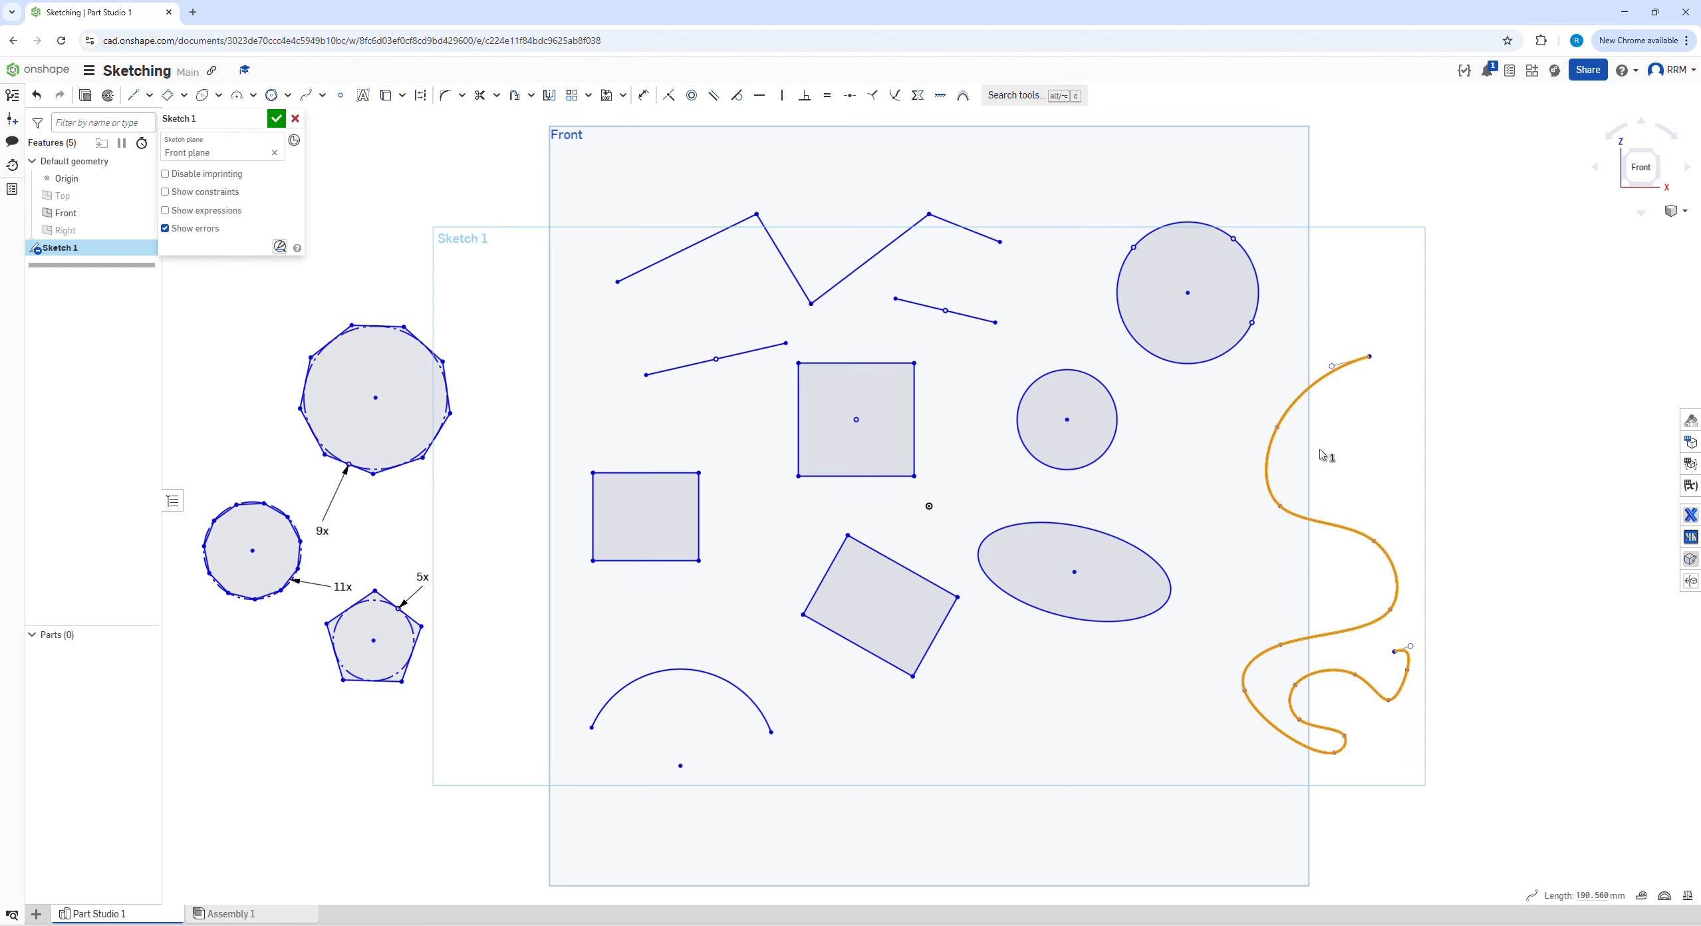
left_click(1278, 427)
left_click(1540, 445)
right_click(1277, 428)
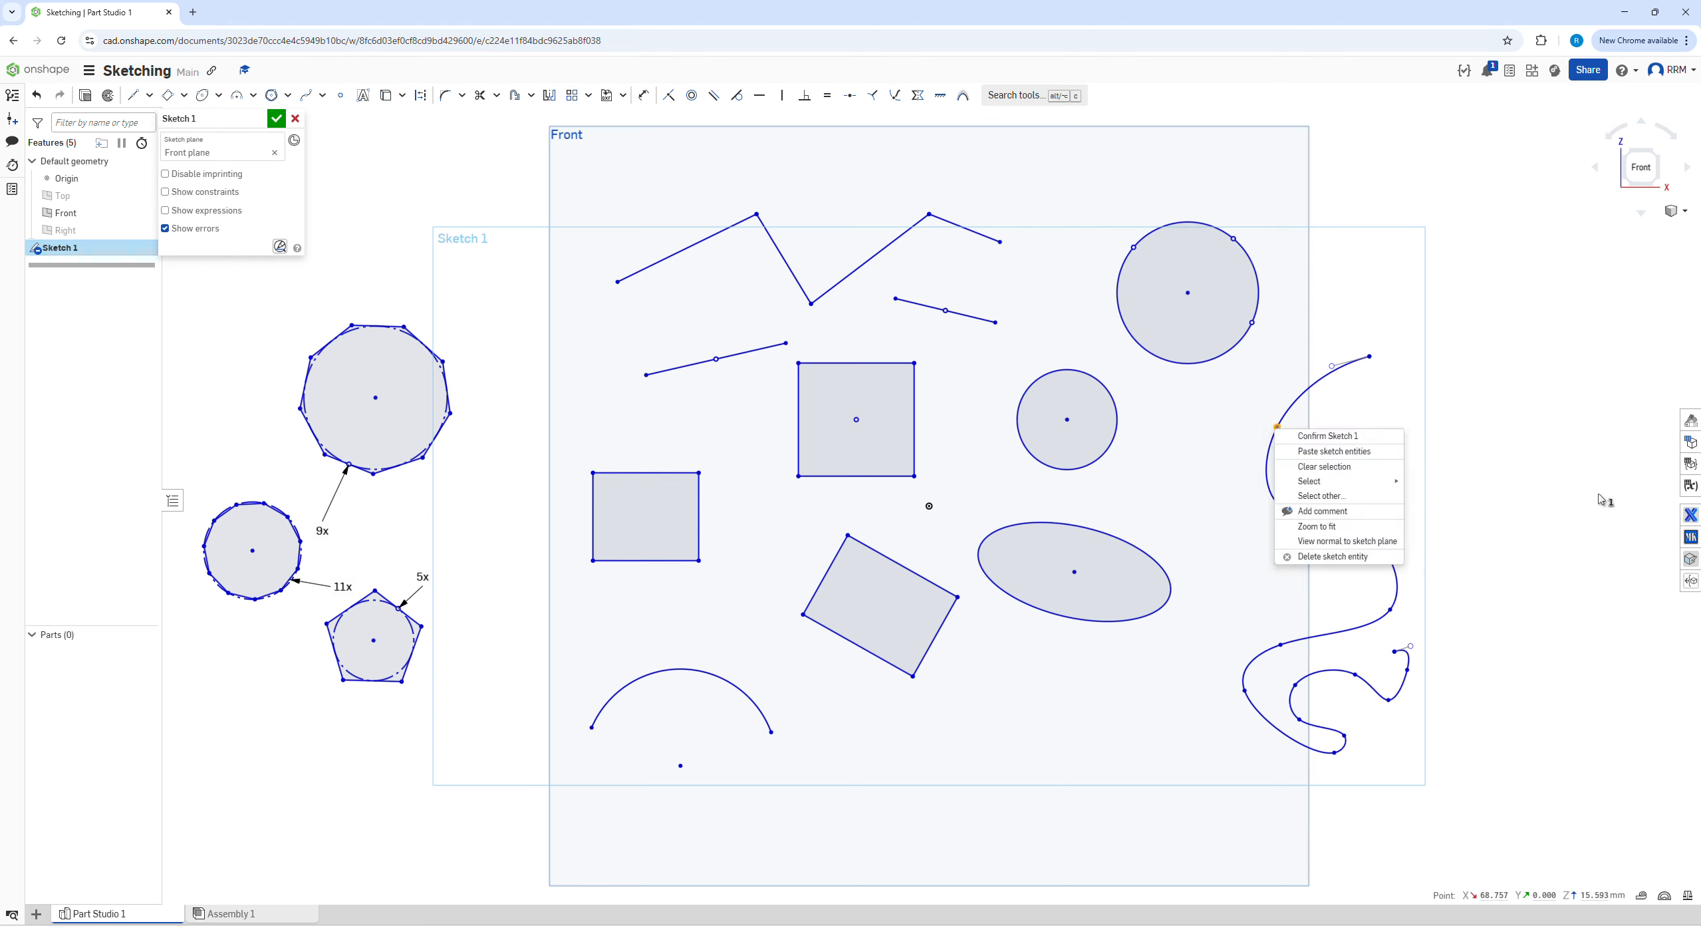
left_click(1472, 455)
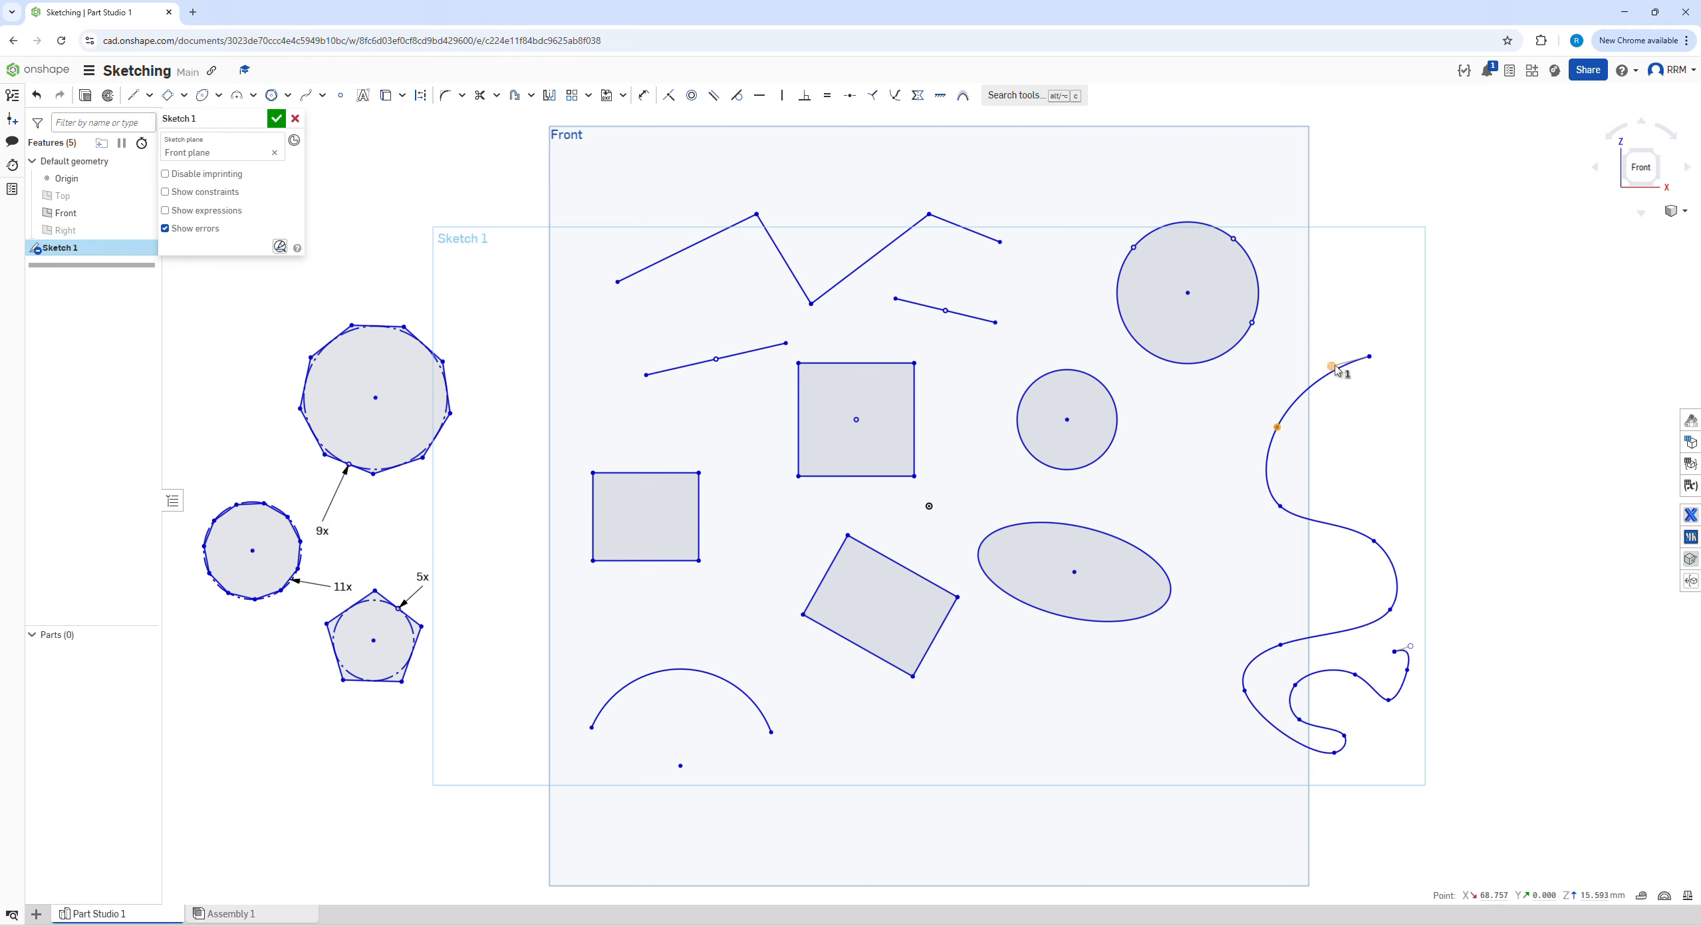
left_click(323, 97)
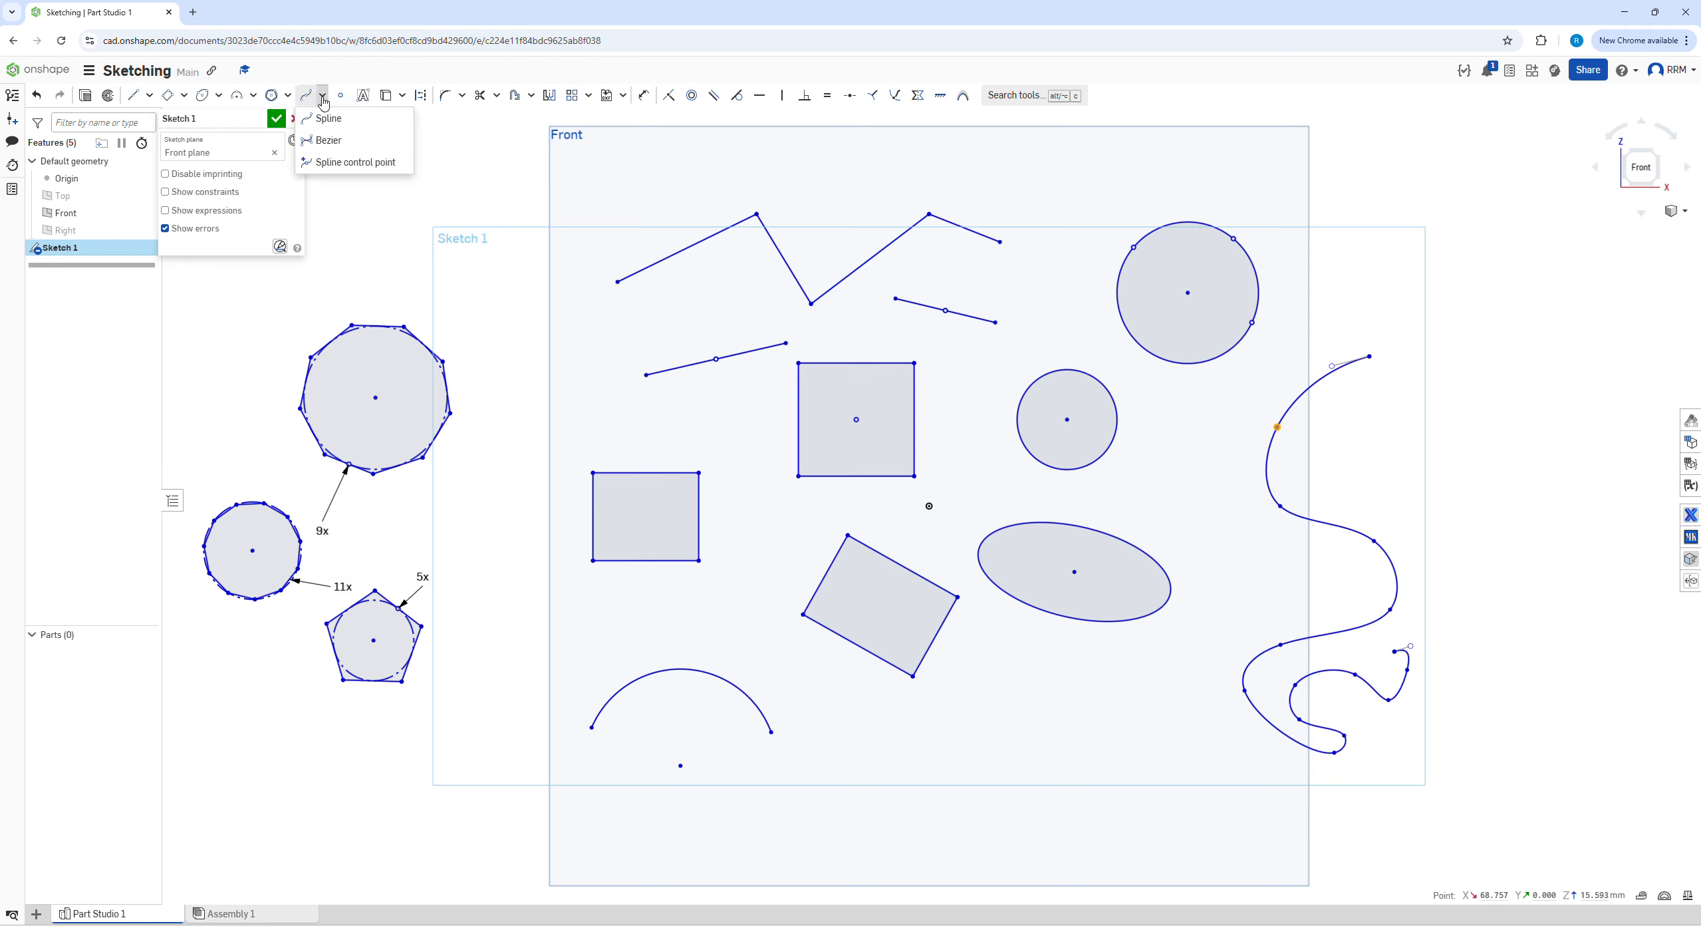
left_click(342, 117)
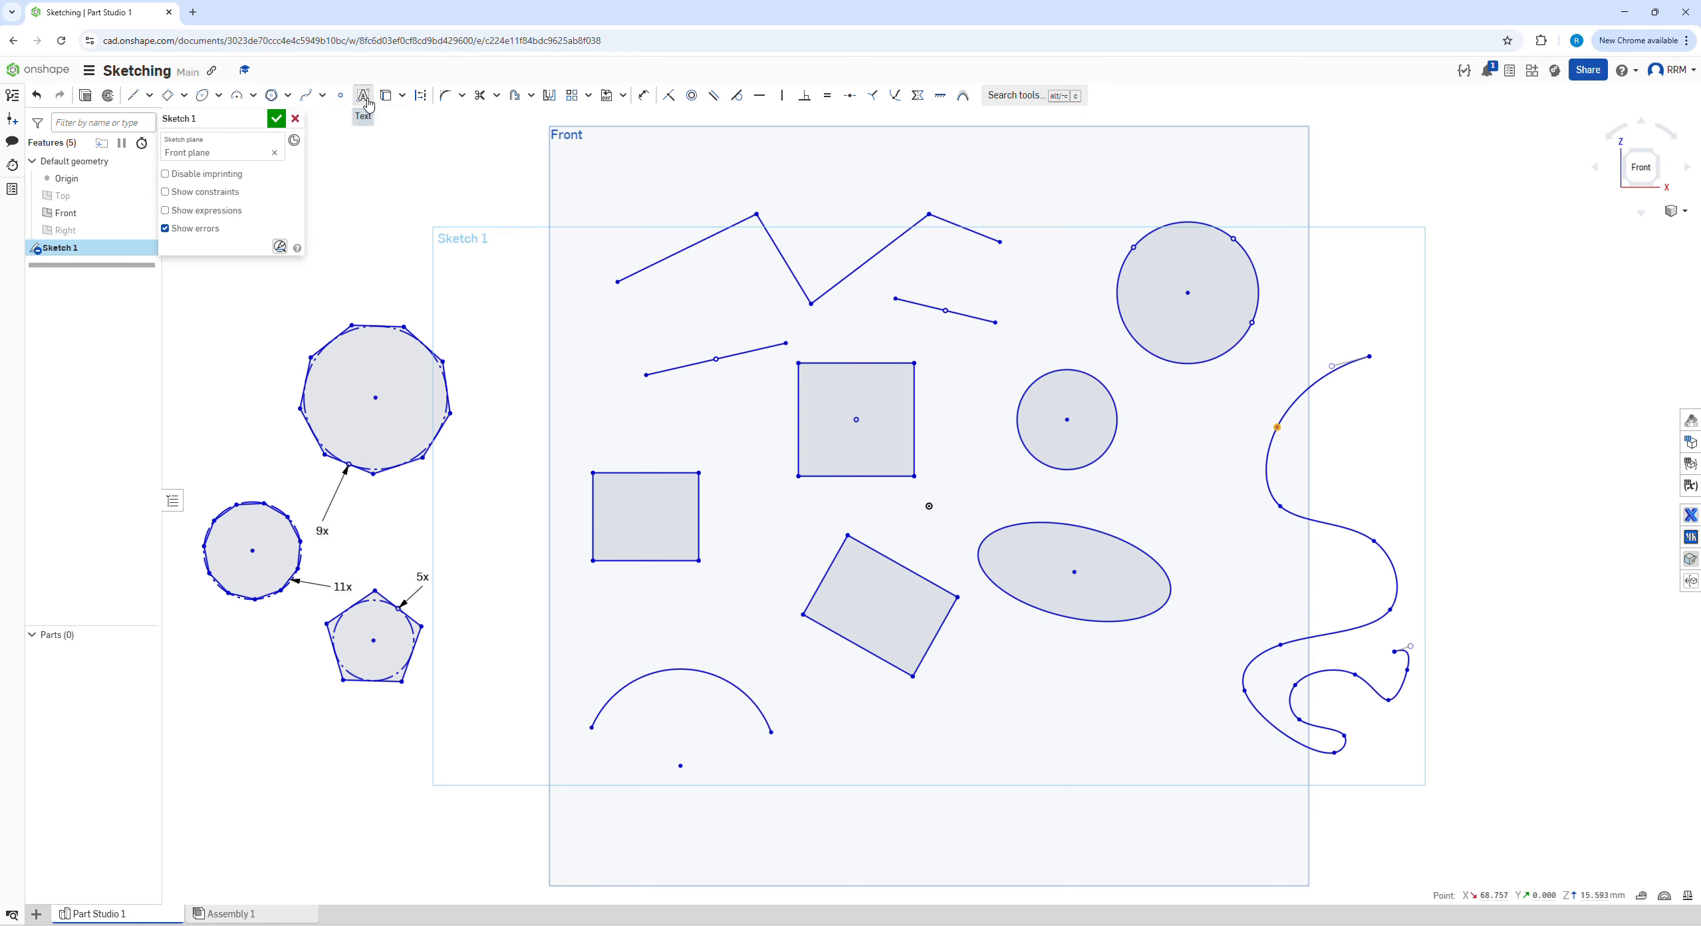
Add the sketch text "RRM" in a text box above the nine-sided polygon, overlapping the Front plane's upper left corner
left_click(420, 170)
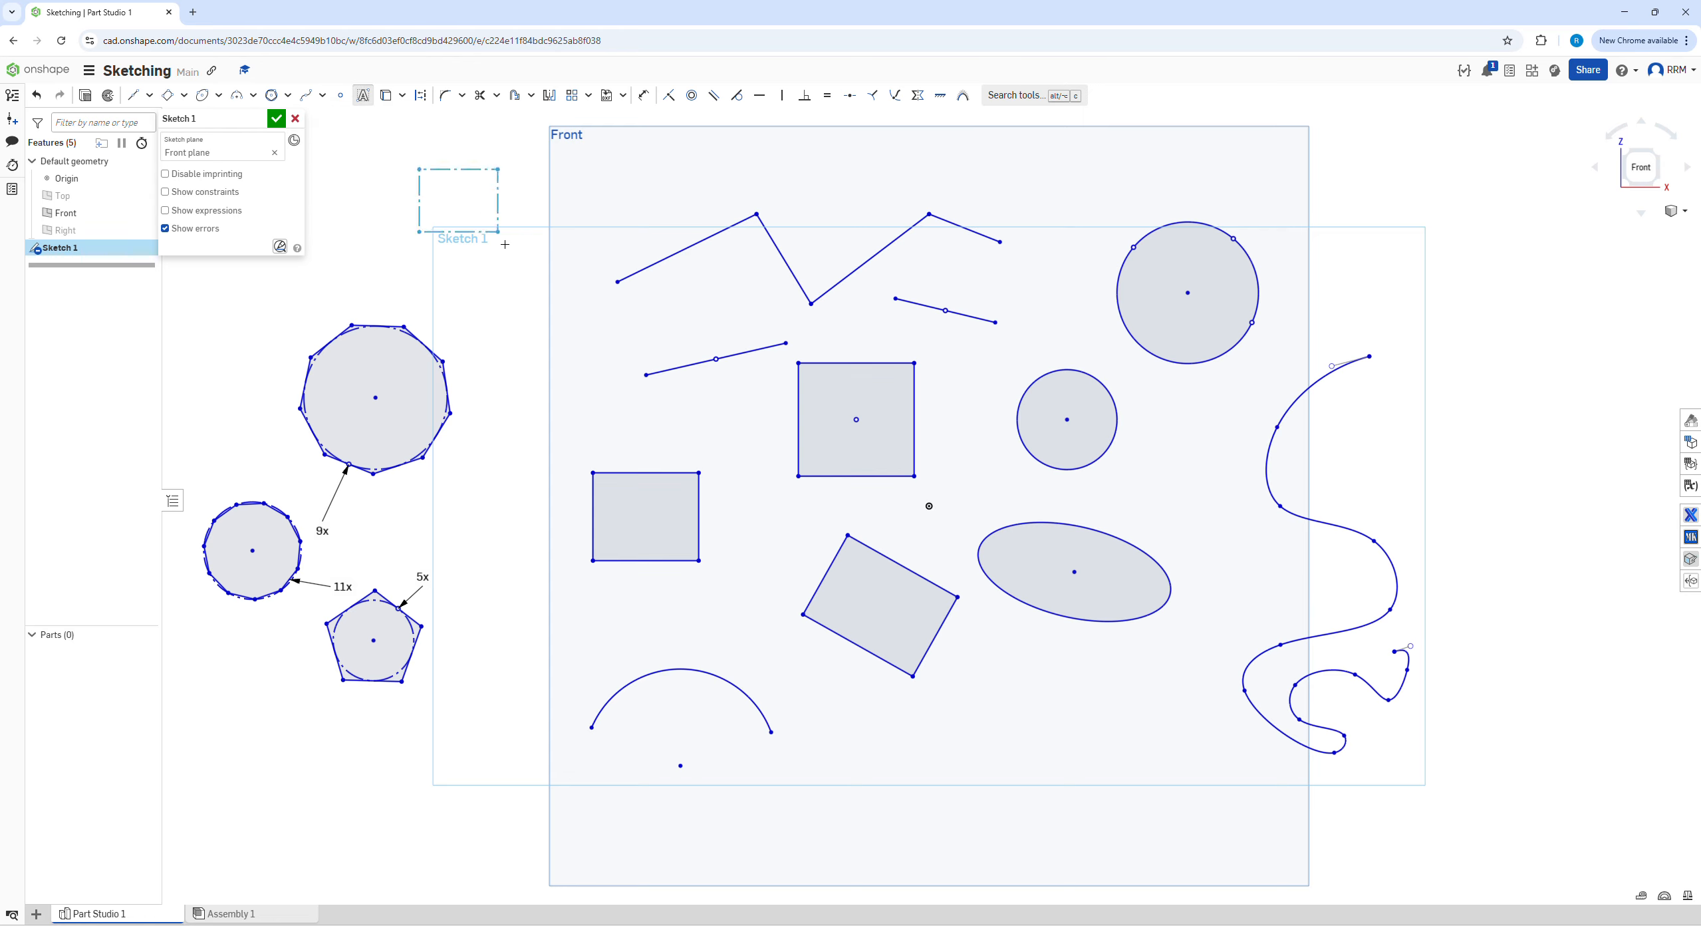
left_click(520, 278)
type("RRM")
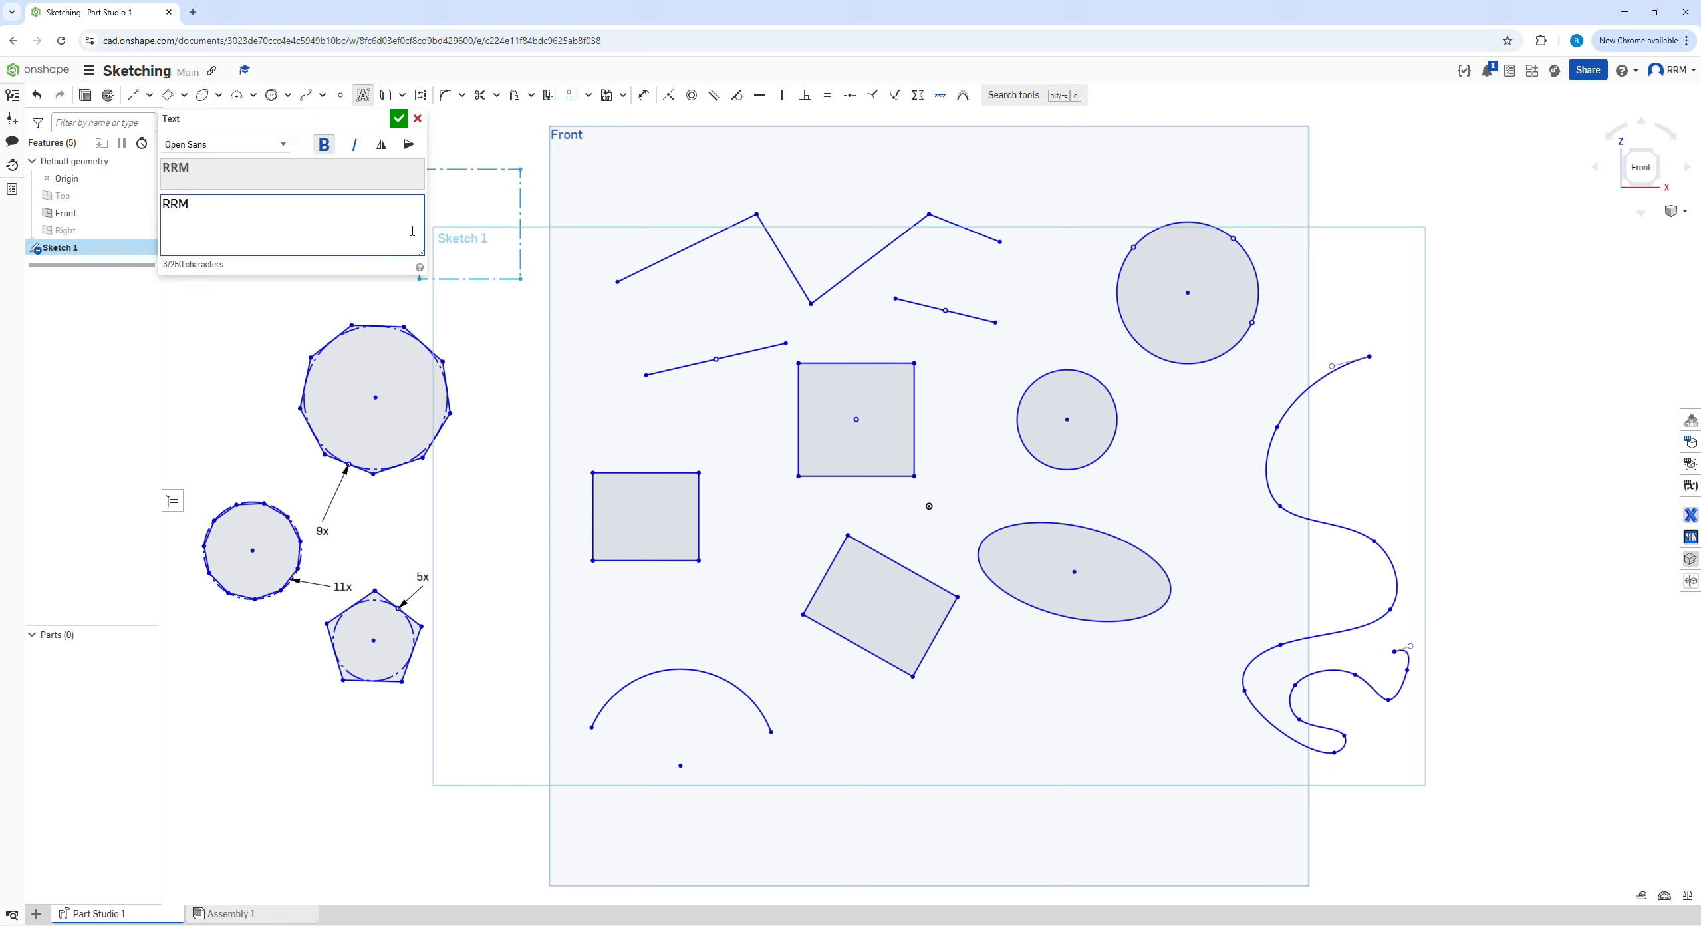
left_click(397, 119)
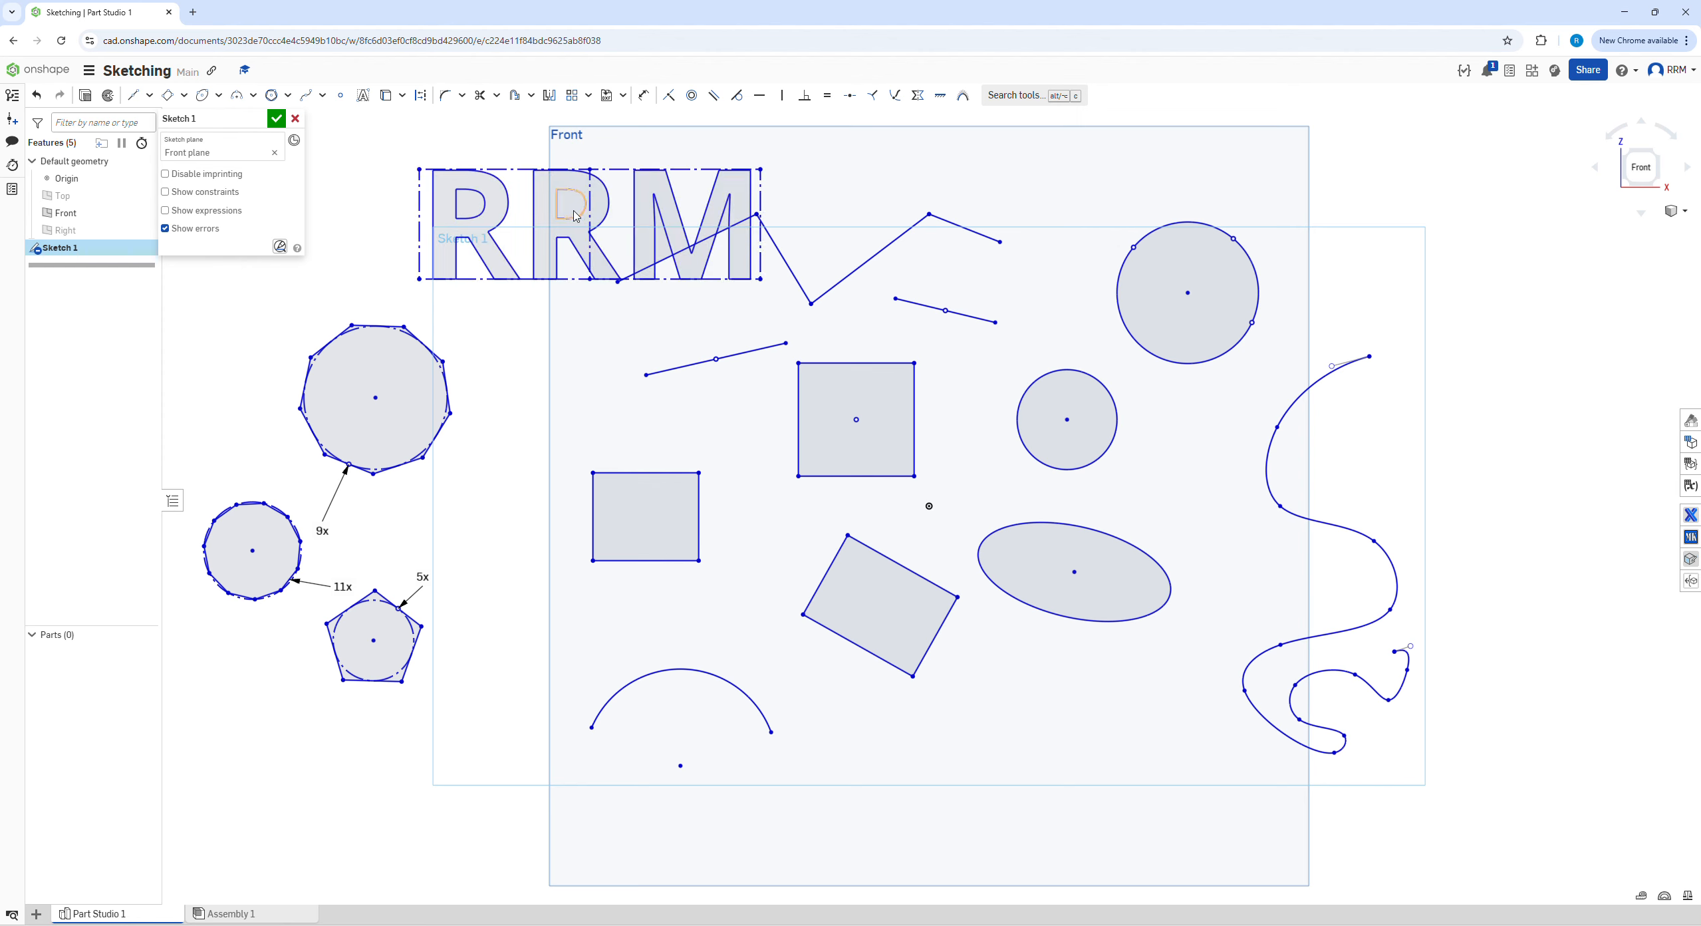
Move the sketch text by its text box up and left, clear of the zigzag line above the nine-sided polygon
left_click_drag(605, 213, 495, 190)
mouse_move(420, 280)
left_mouse_down()
mouse_move(344, 246)
mouse_move(345, 301)
mouse_move(308, 258)
left_mouse_up()
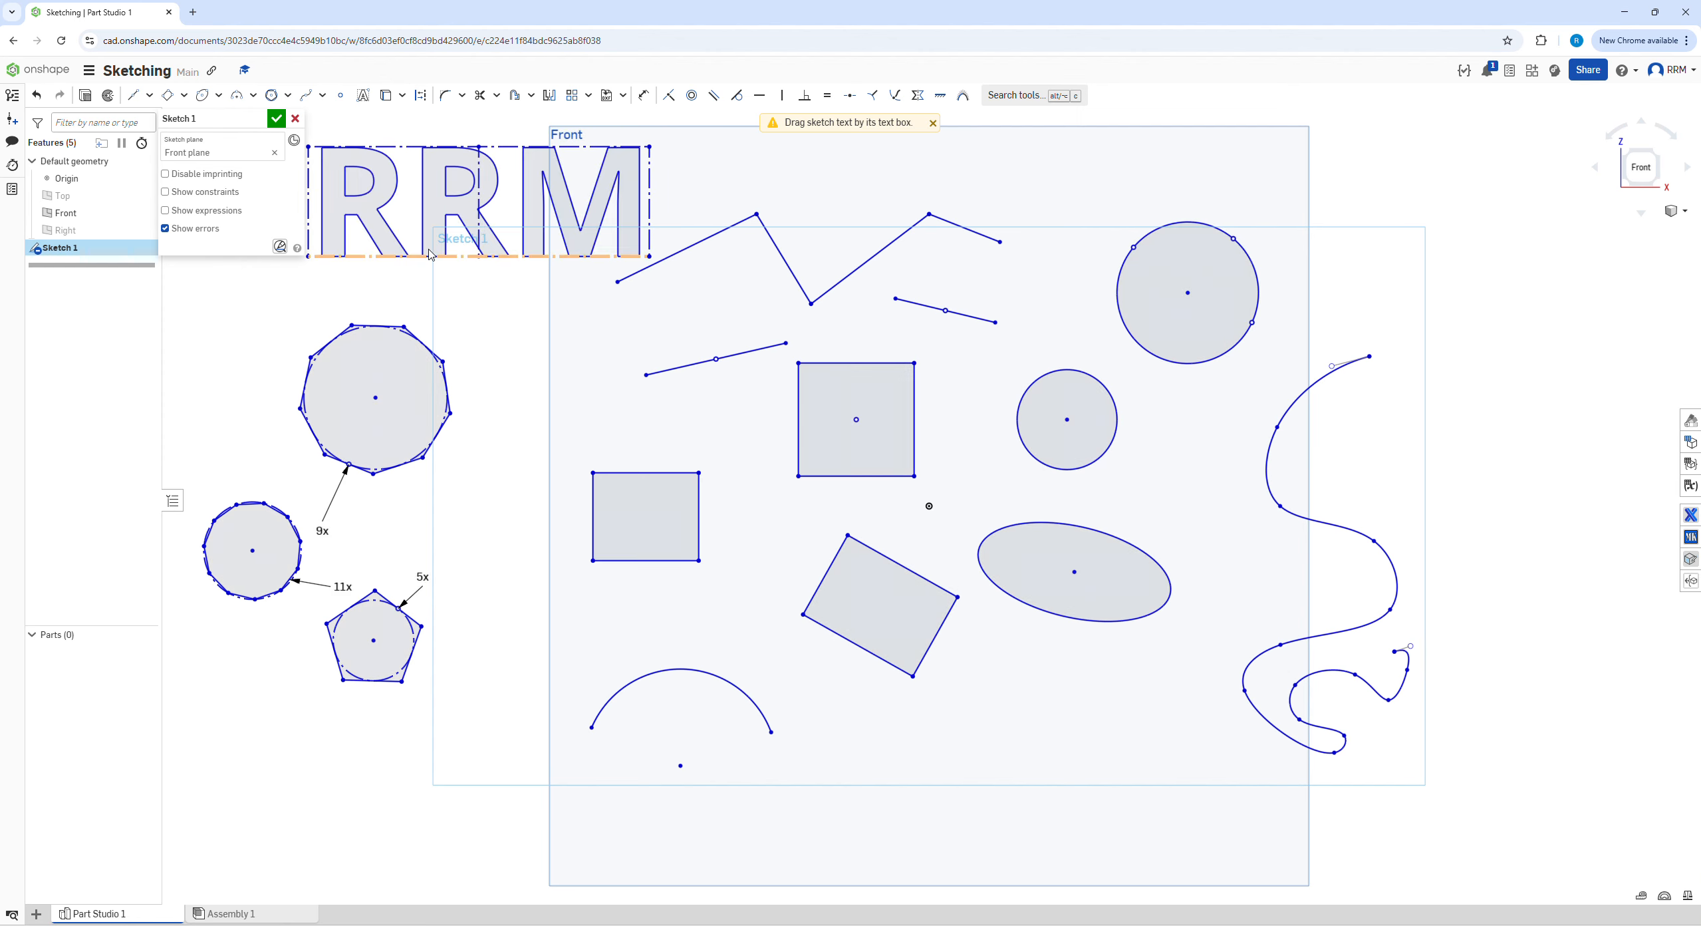
mouse_move(478, 147)
left_mouse_down()
mouse_move(480, 110)
mouse_move(485, 165)
left_mouse_up()
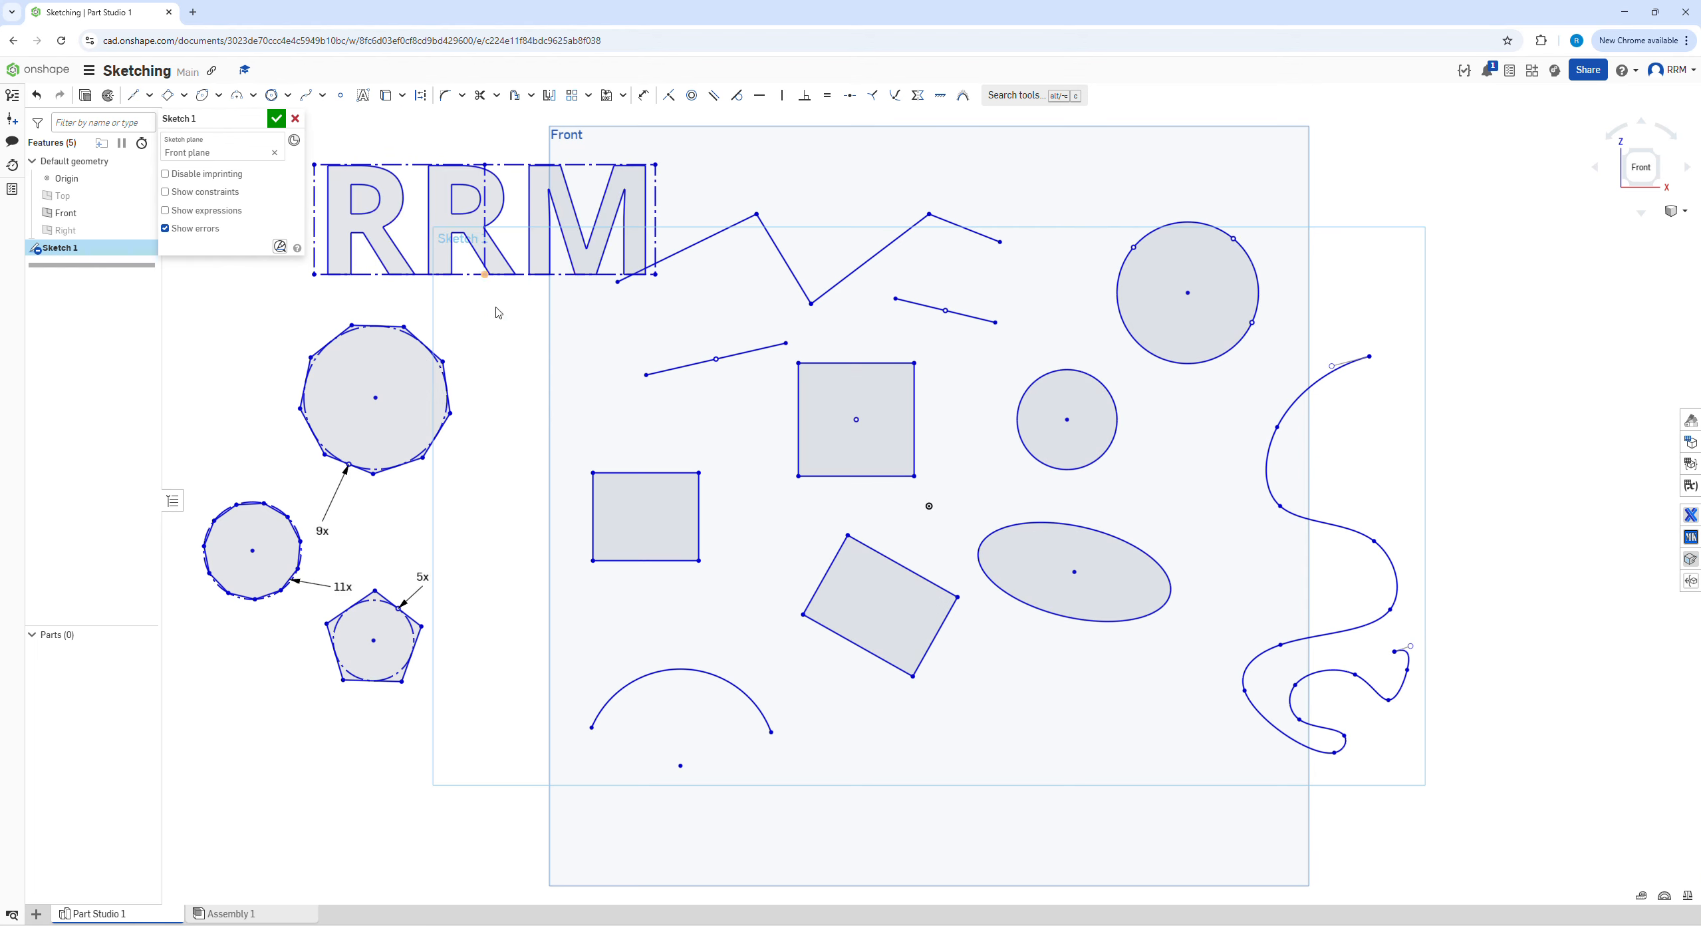
mouse_move(657, 280)
left_mouse_down()
mouse_move(647, 241)
mouse_move(665, 249)
left_mouse_up()
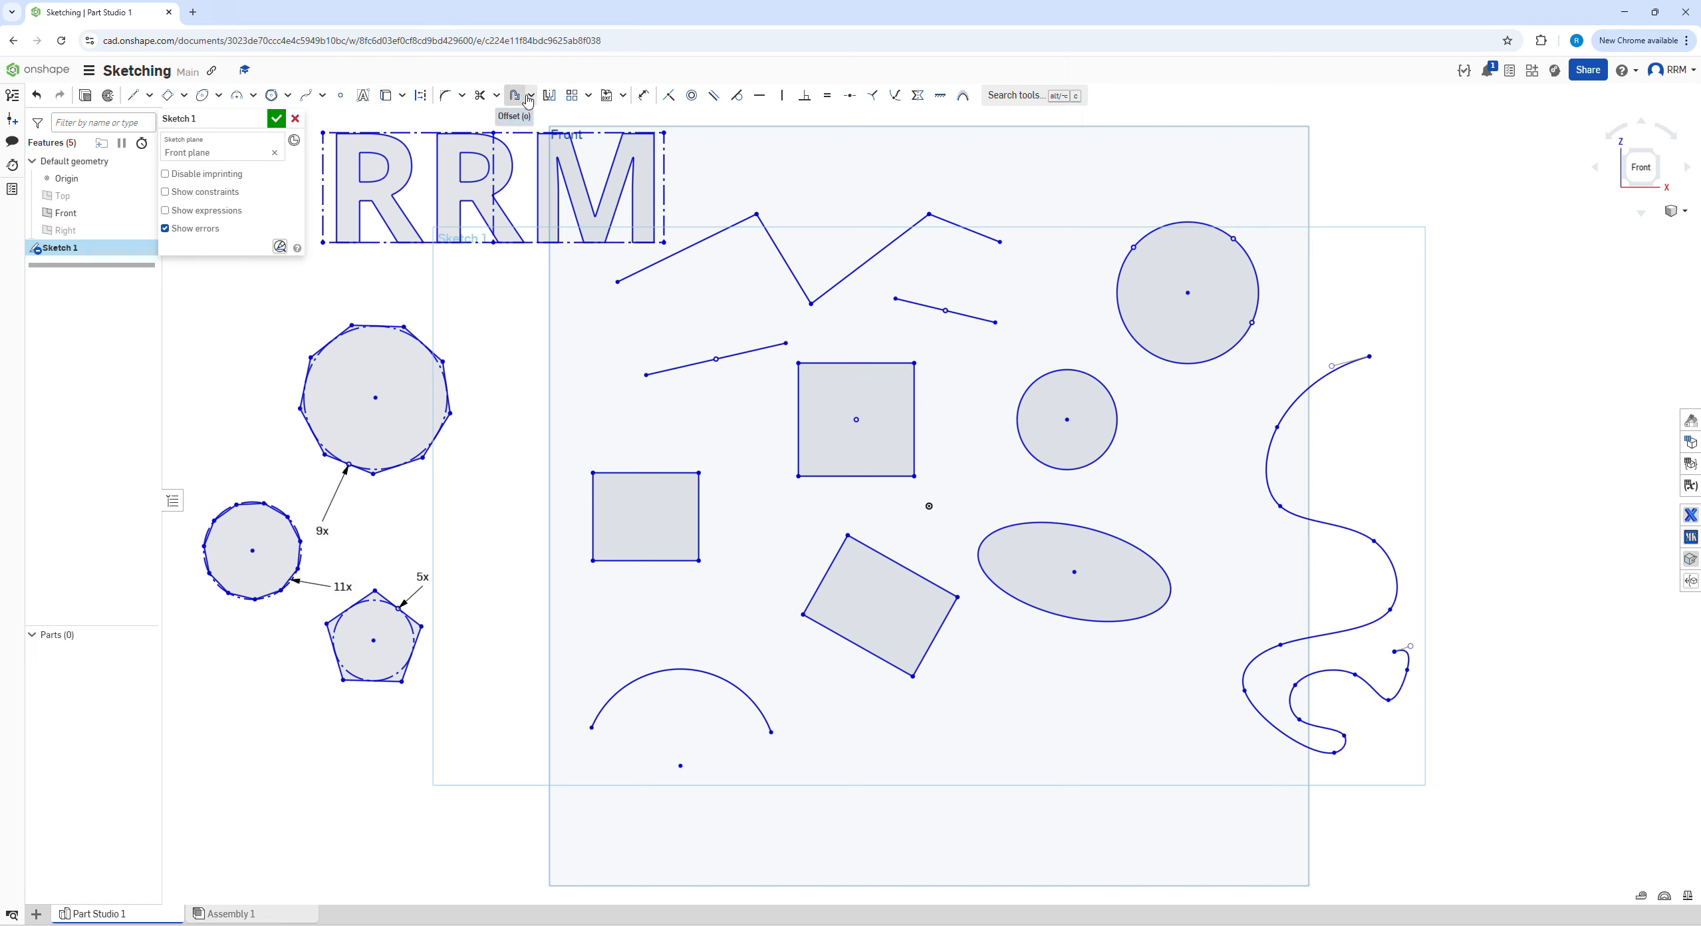
Fillet the upper left corner of the center point rectangle with a radius of about 10.6 mm
left_click(448, 101)
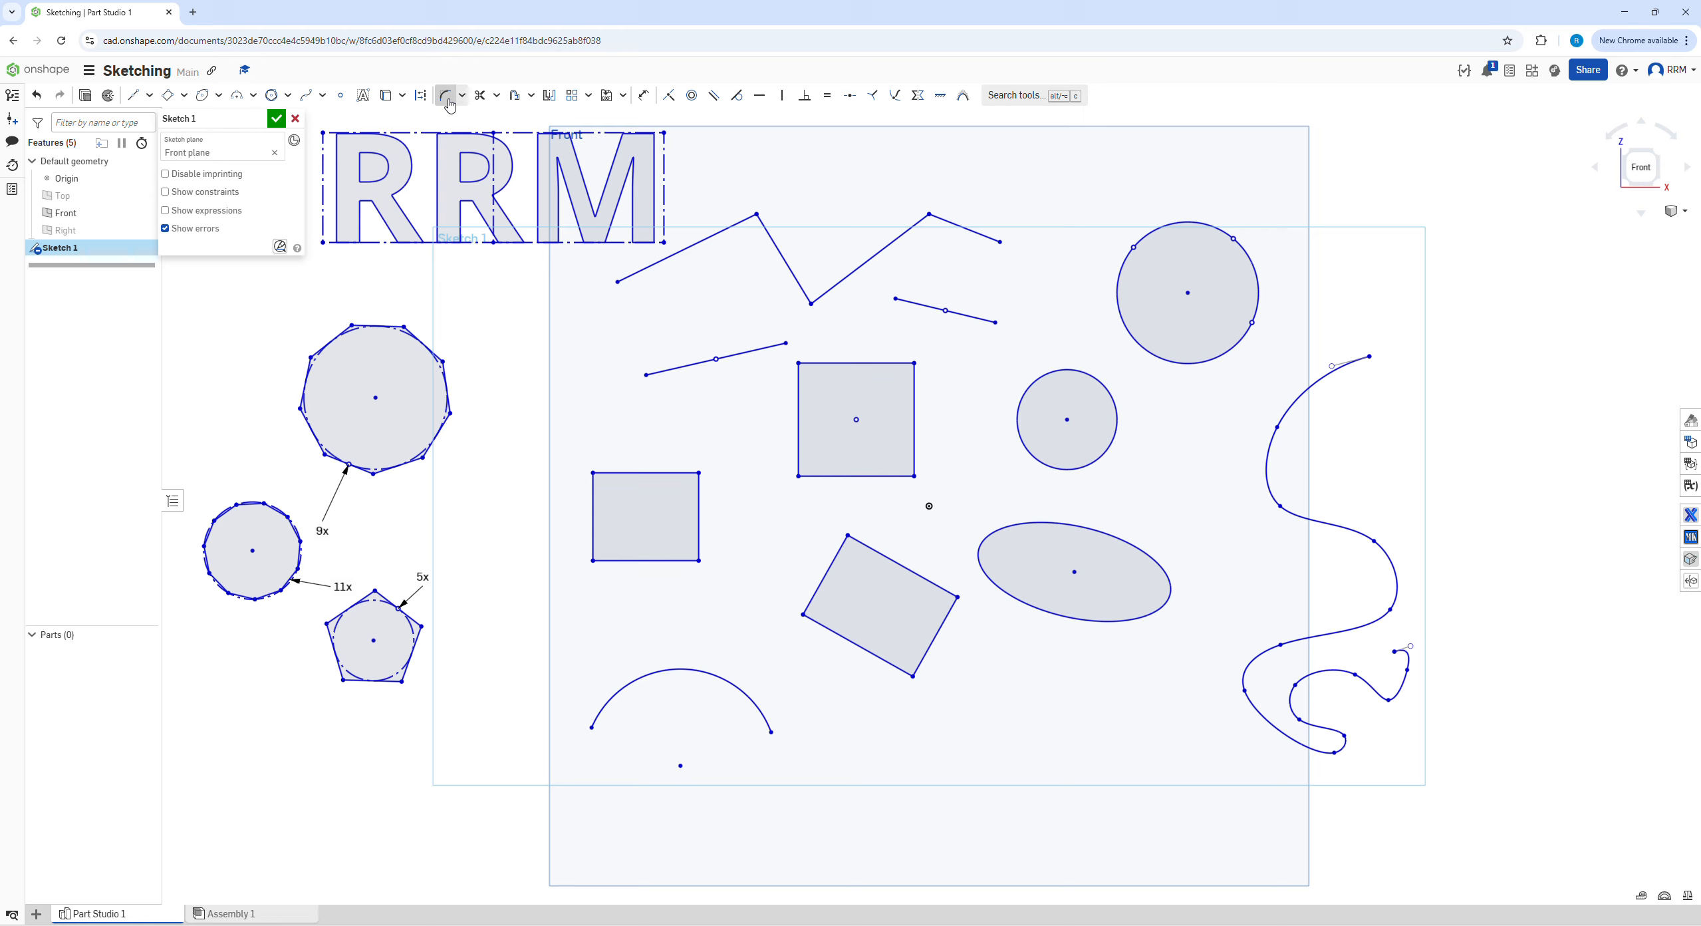
left_click(801, 392)
left_click(809, 365)
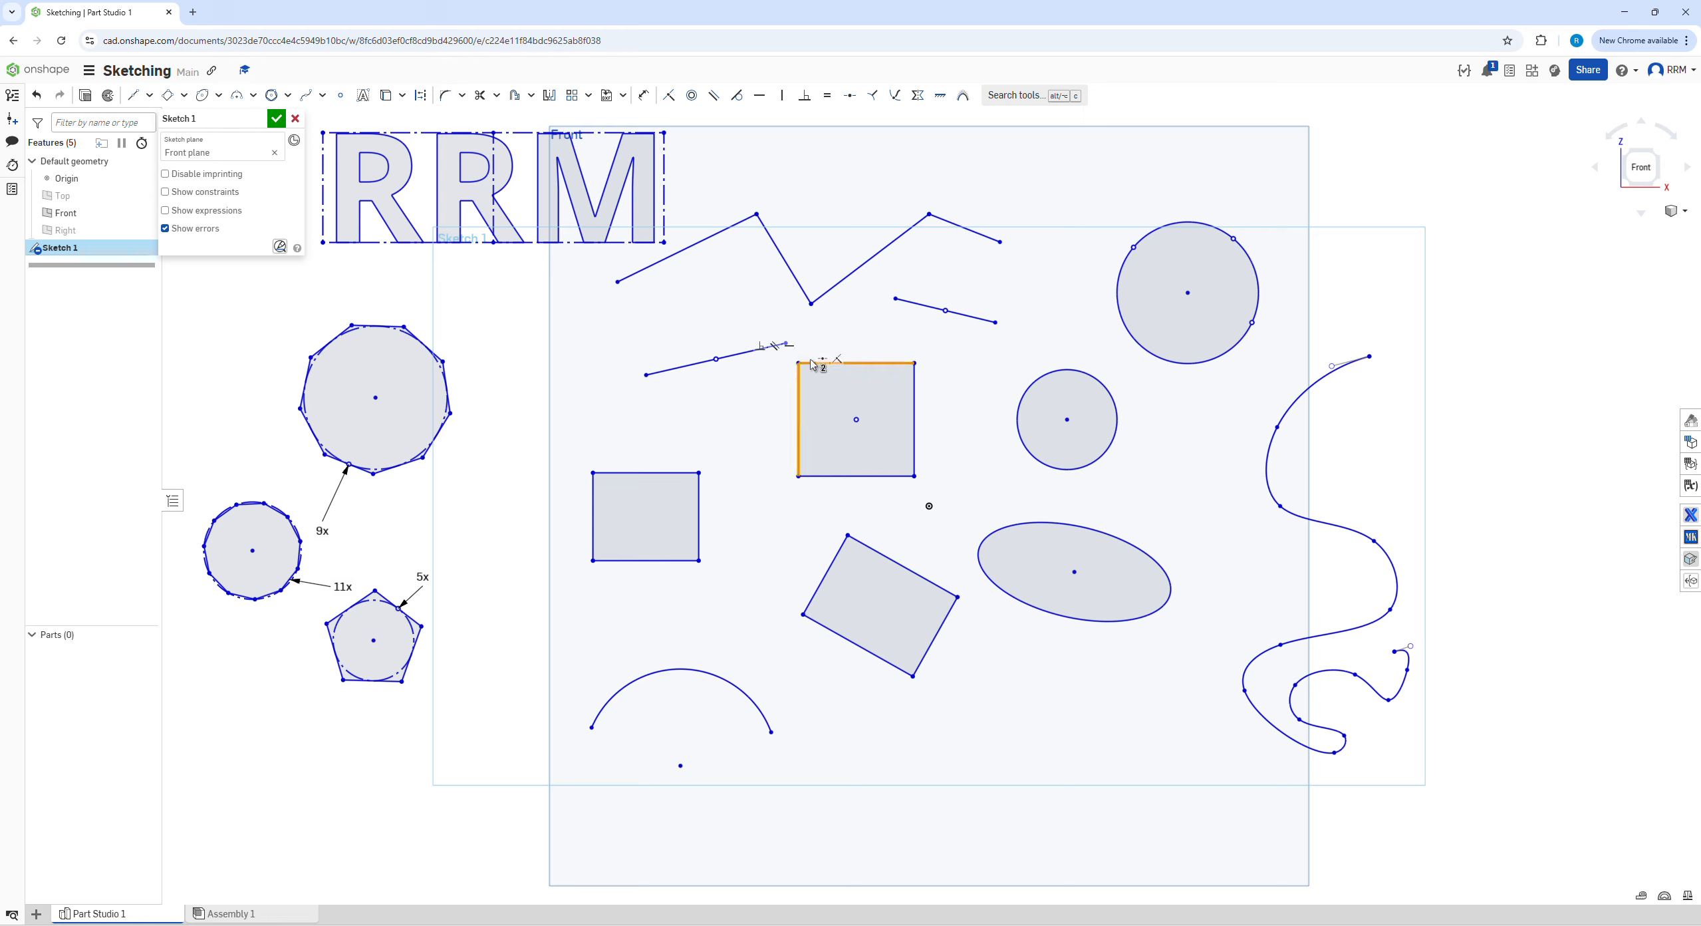
left_click(445, 98)
left_click_drag(799, 363, 834, 404)
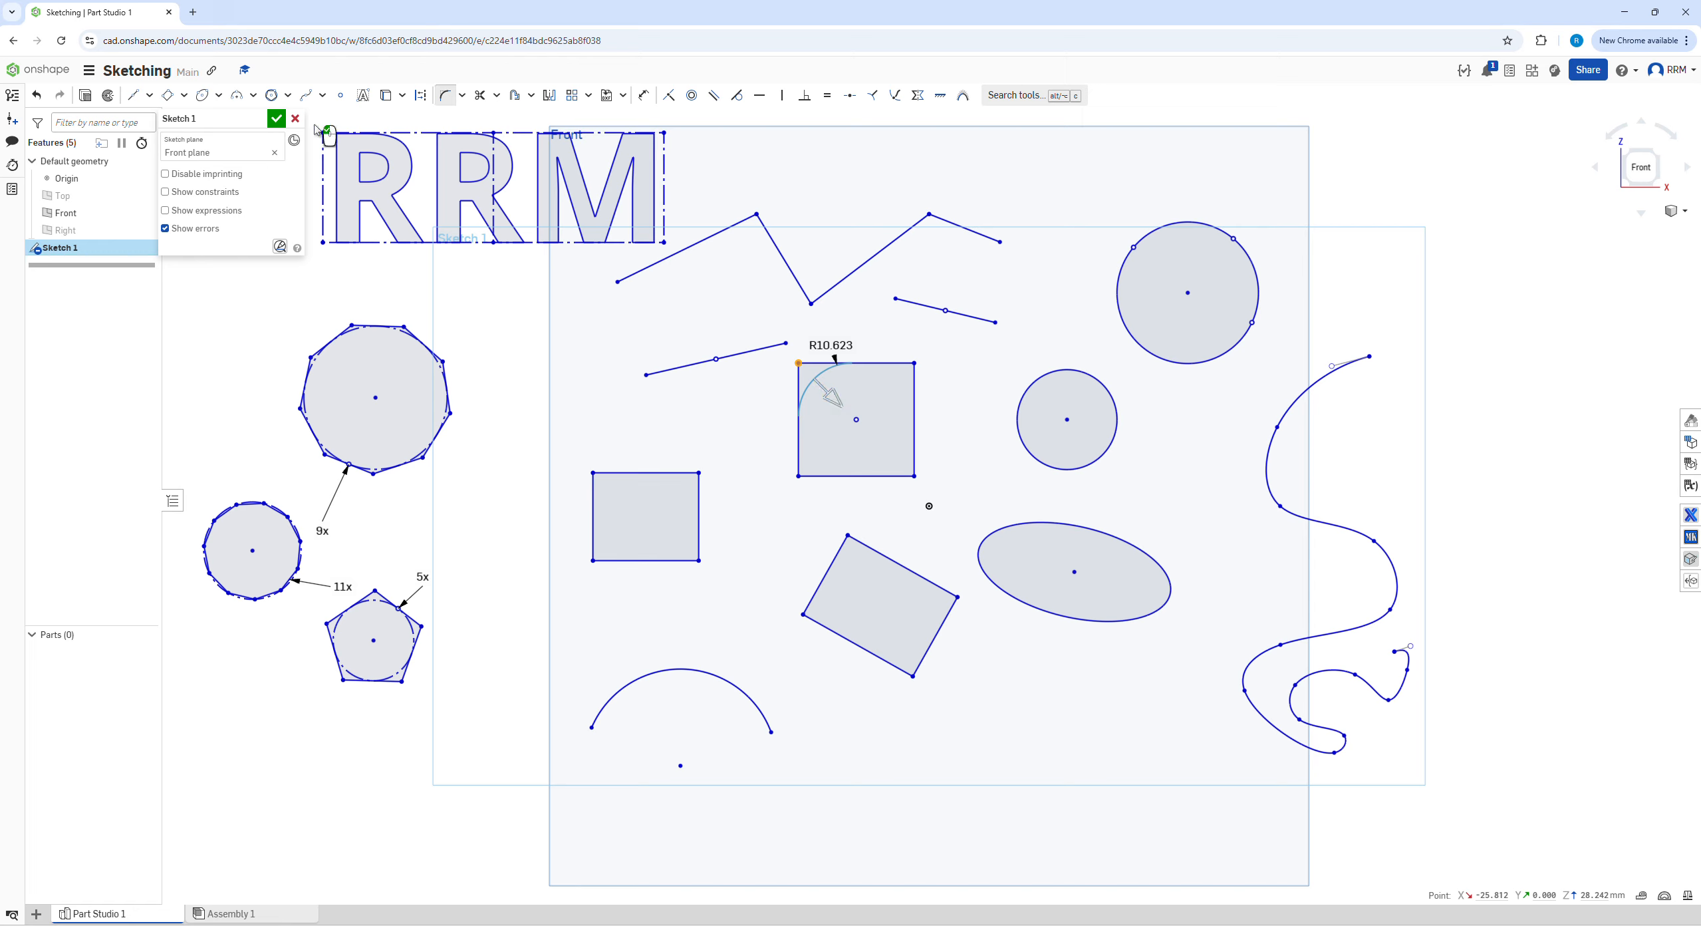
left_click(819, 396)
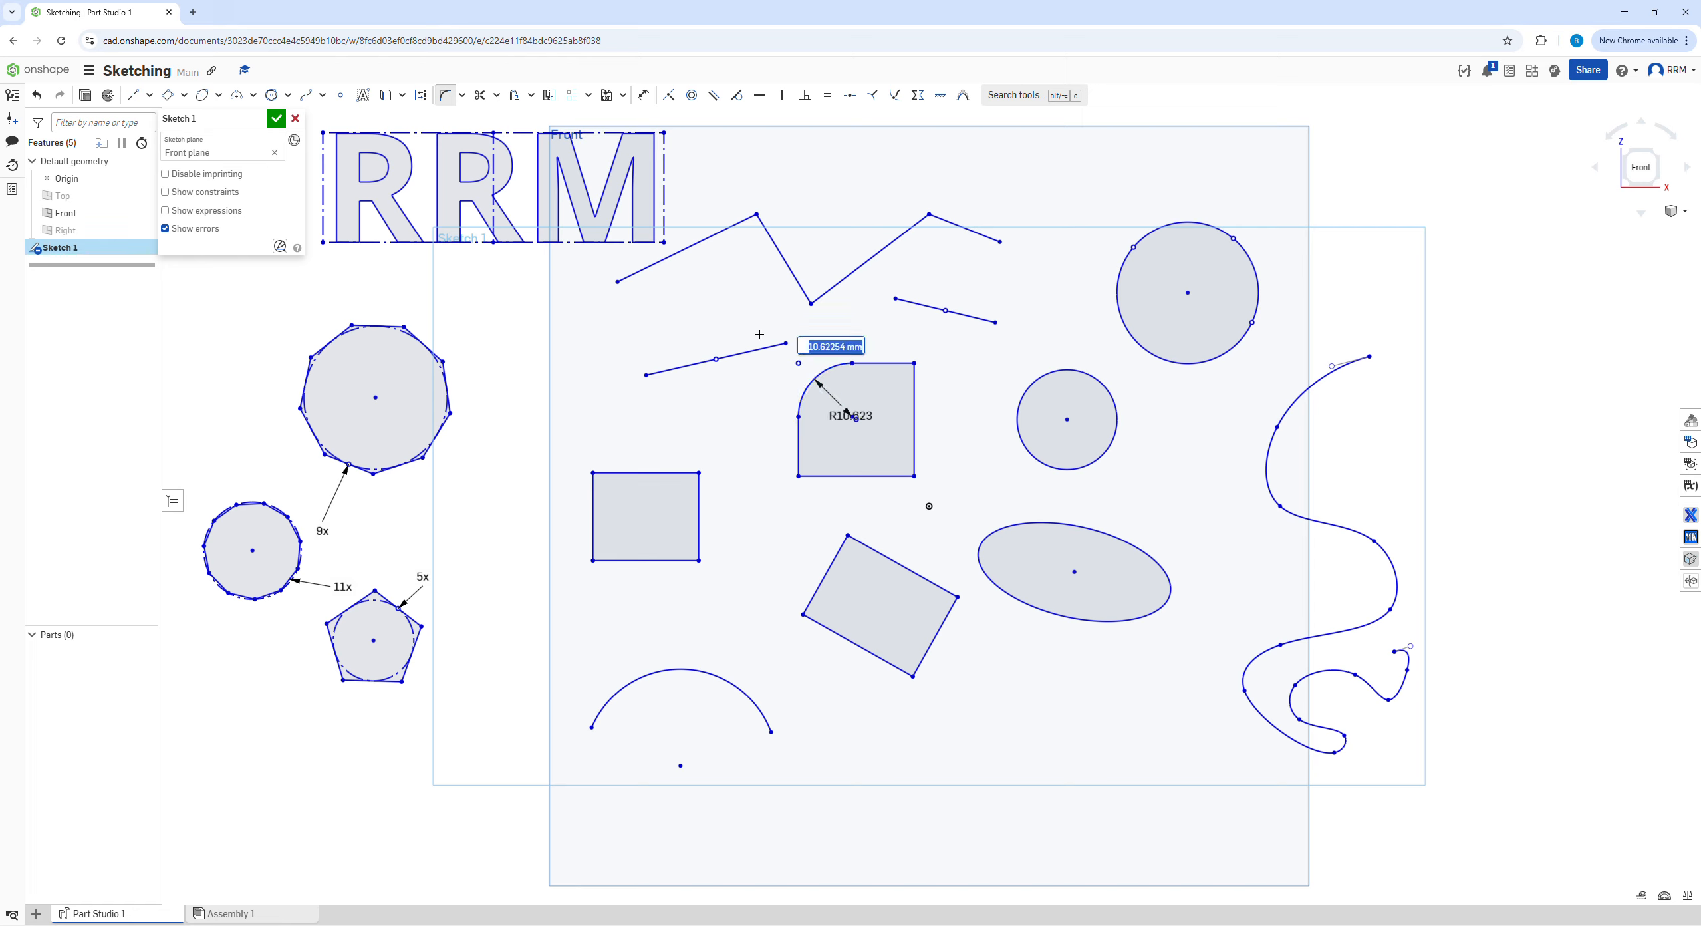
Chamfer the upper left corner of the corner rectangle with equal distances of 8.8 mm
left_click(462, 95)
left_click(473, 141)
left_click(594, 473)
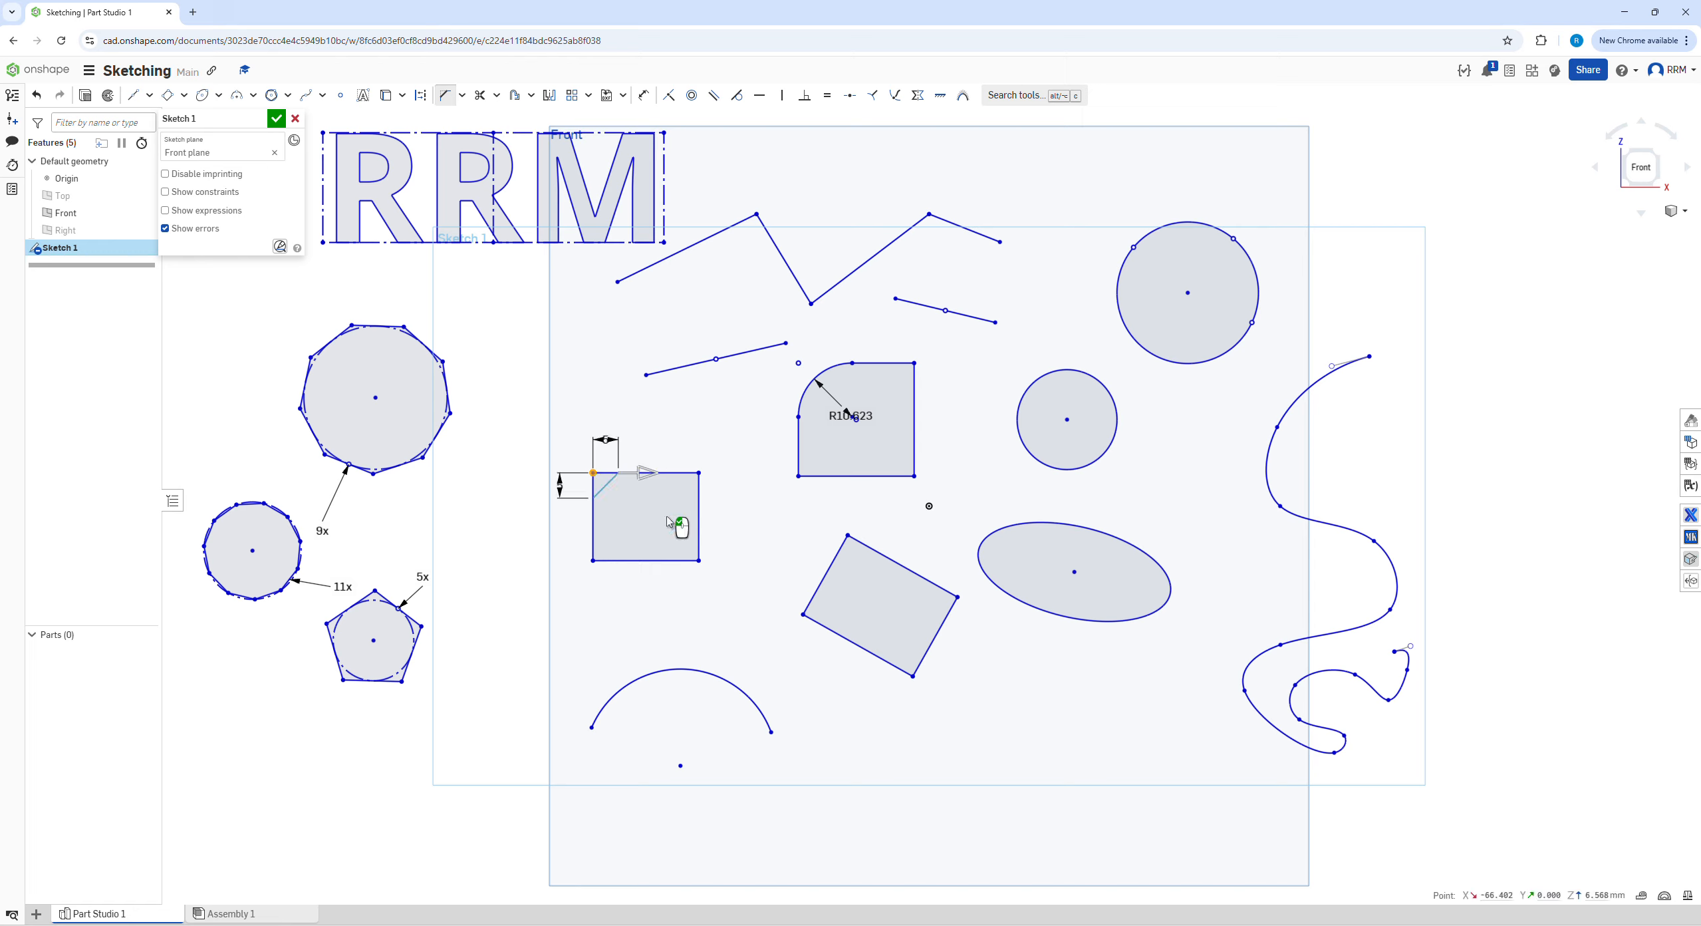
left_click_drag(697, 475, 680, 434)
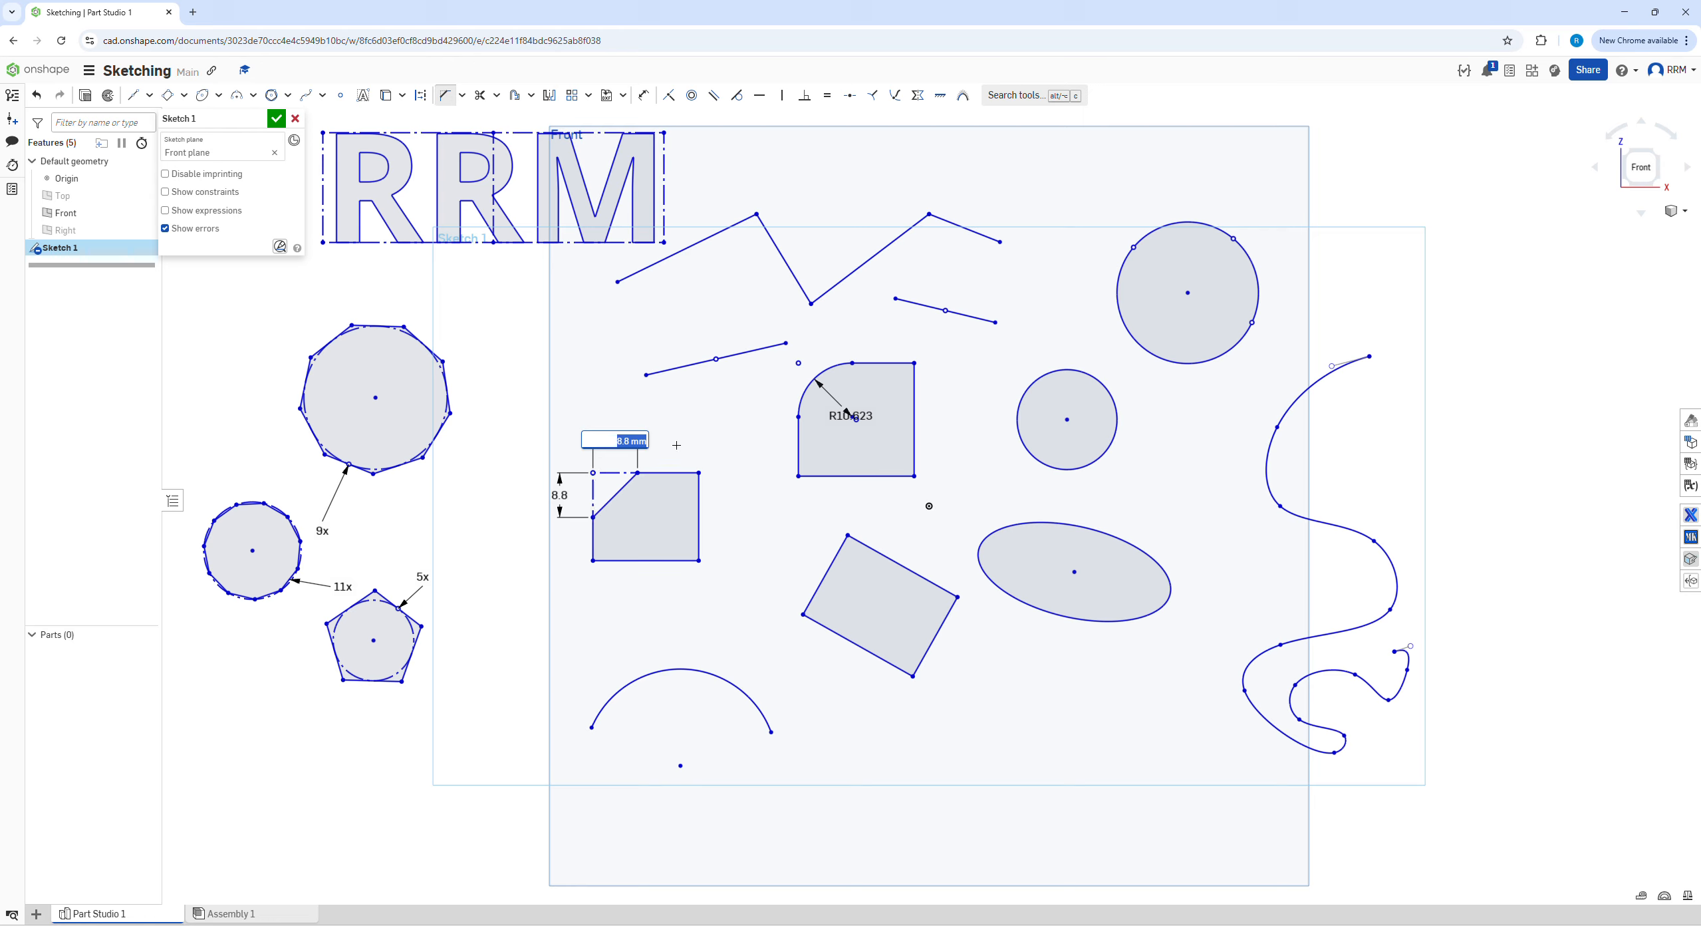
key("Tab")
key("Return")
Trim away the lower long edge of the tilted aligned rectangle
left_click(485, 98)
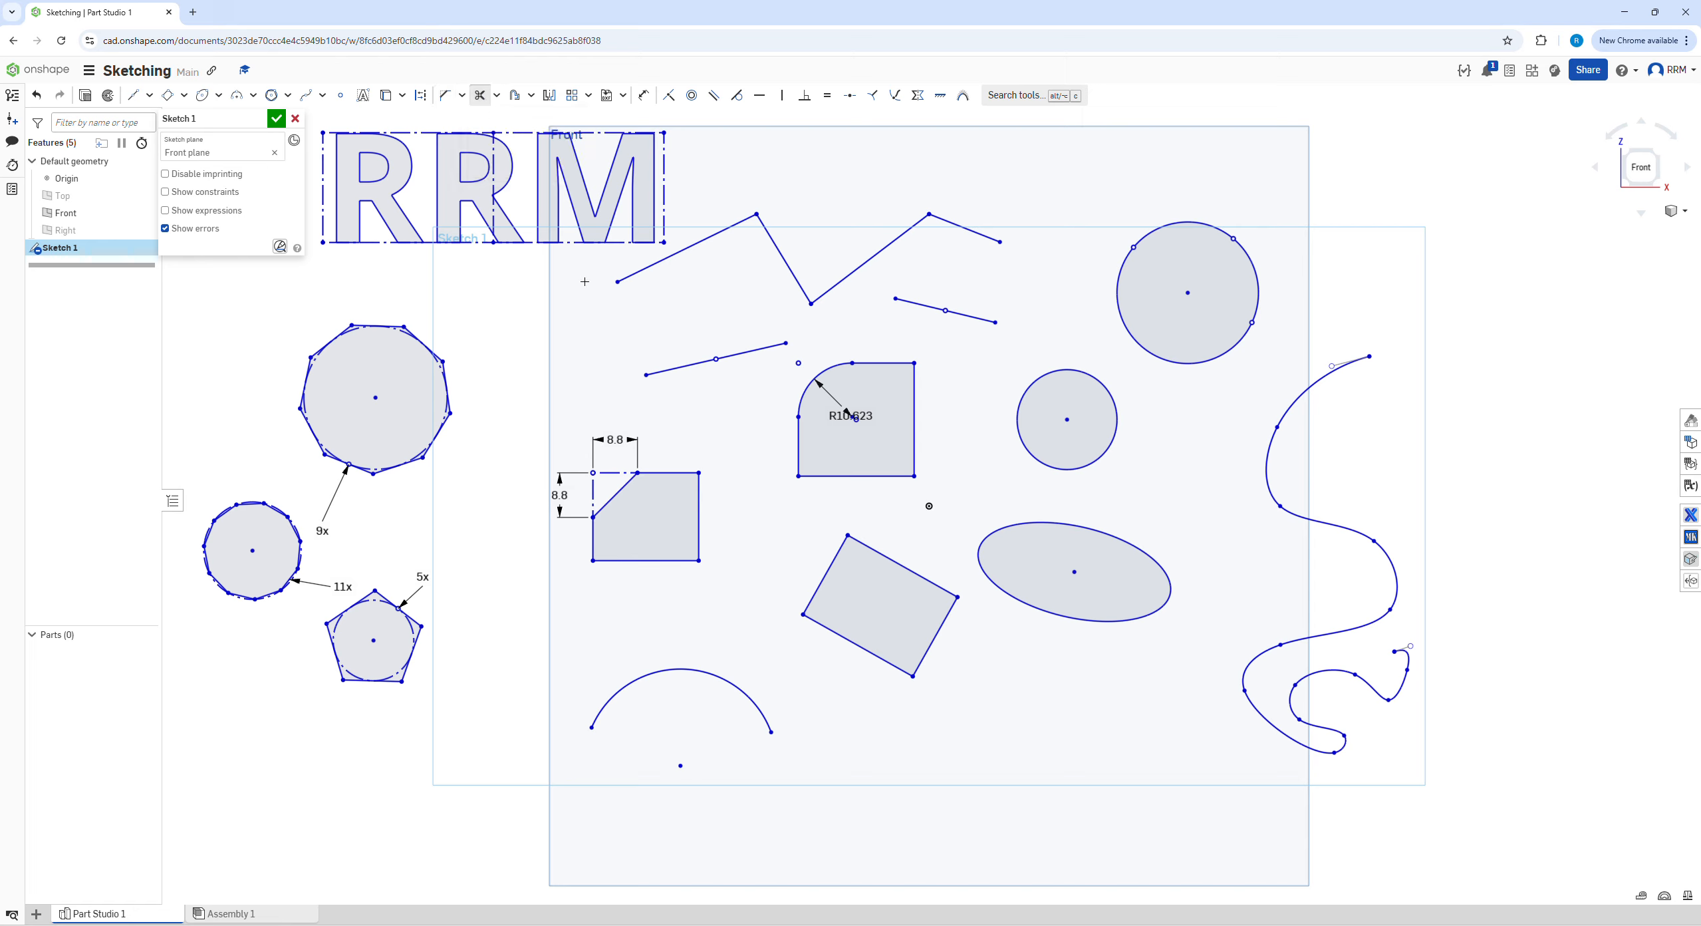
left_click_drag(838, 700, 857, 623)
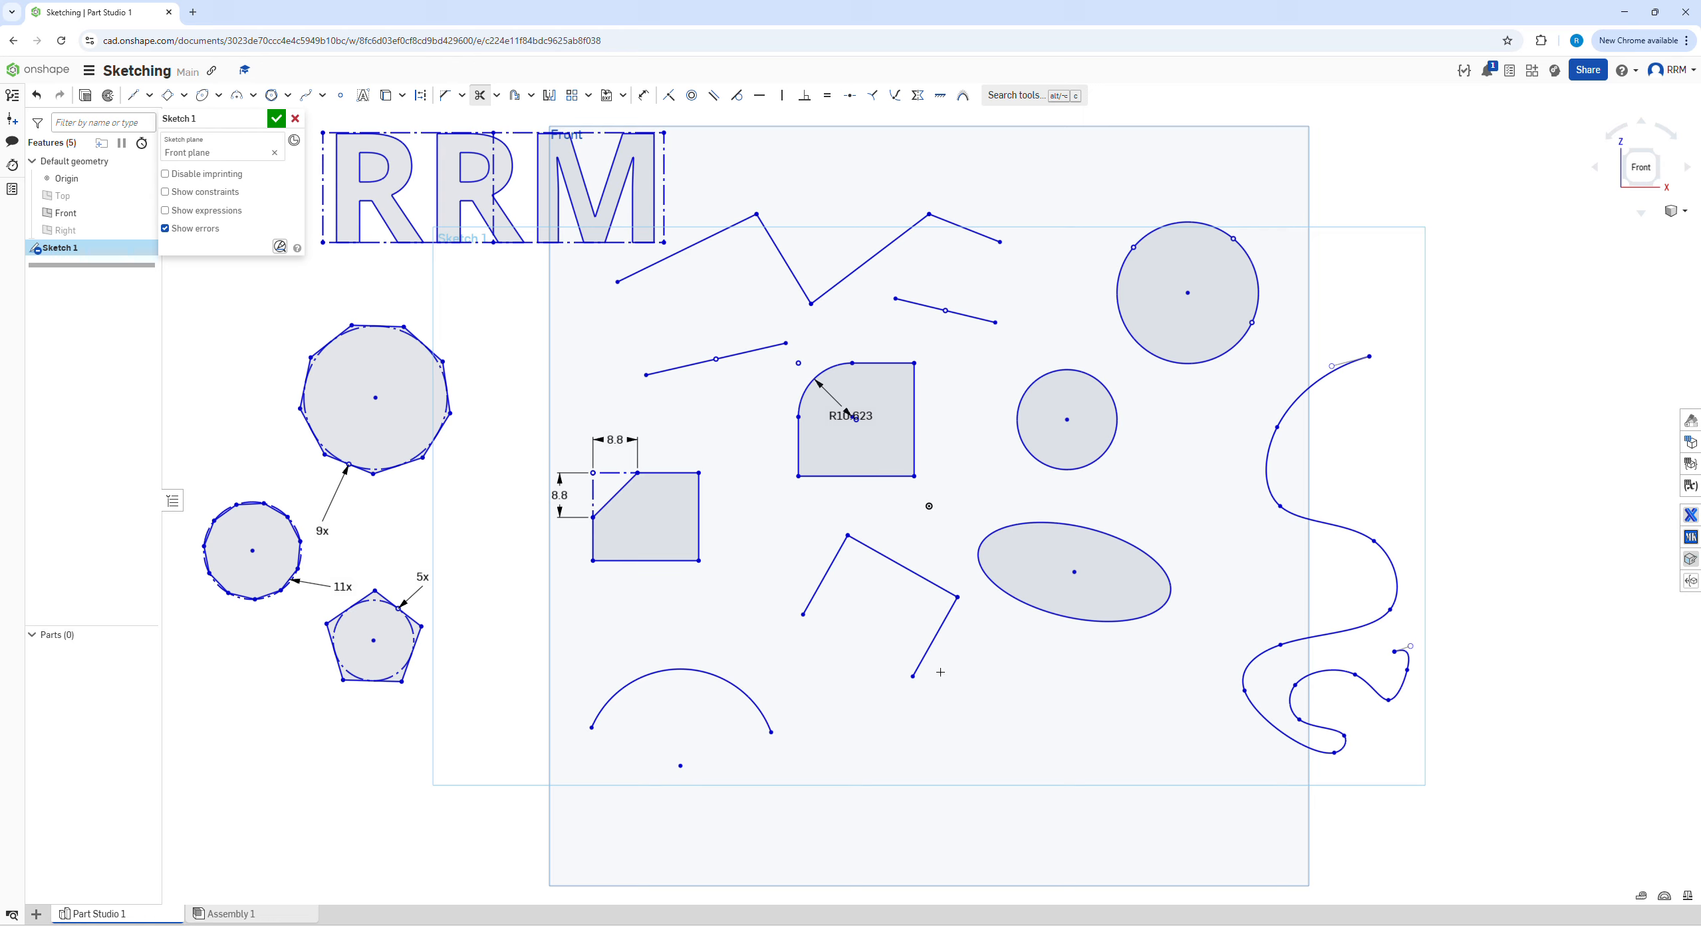
left_click_drag(898, 636, 892, 635)
Offset the tilted rectangle's left and upper edges outward by 2.4 mm
left_click(516, 98)
left_click(826, 574)
left_click(866, 545)
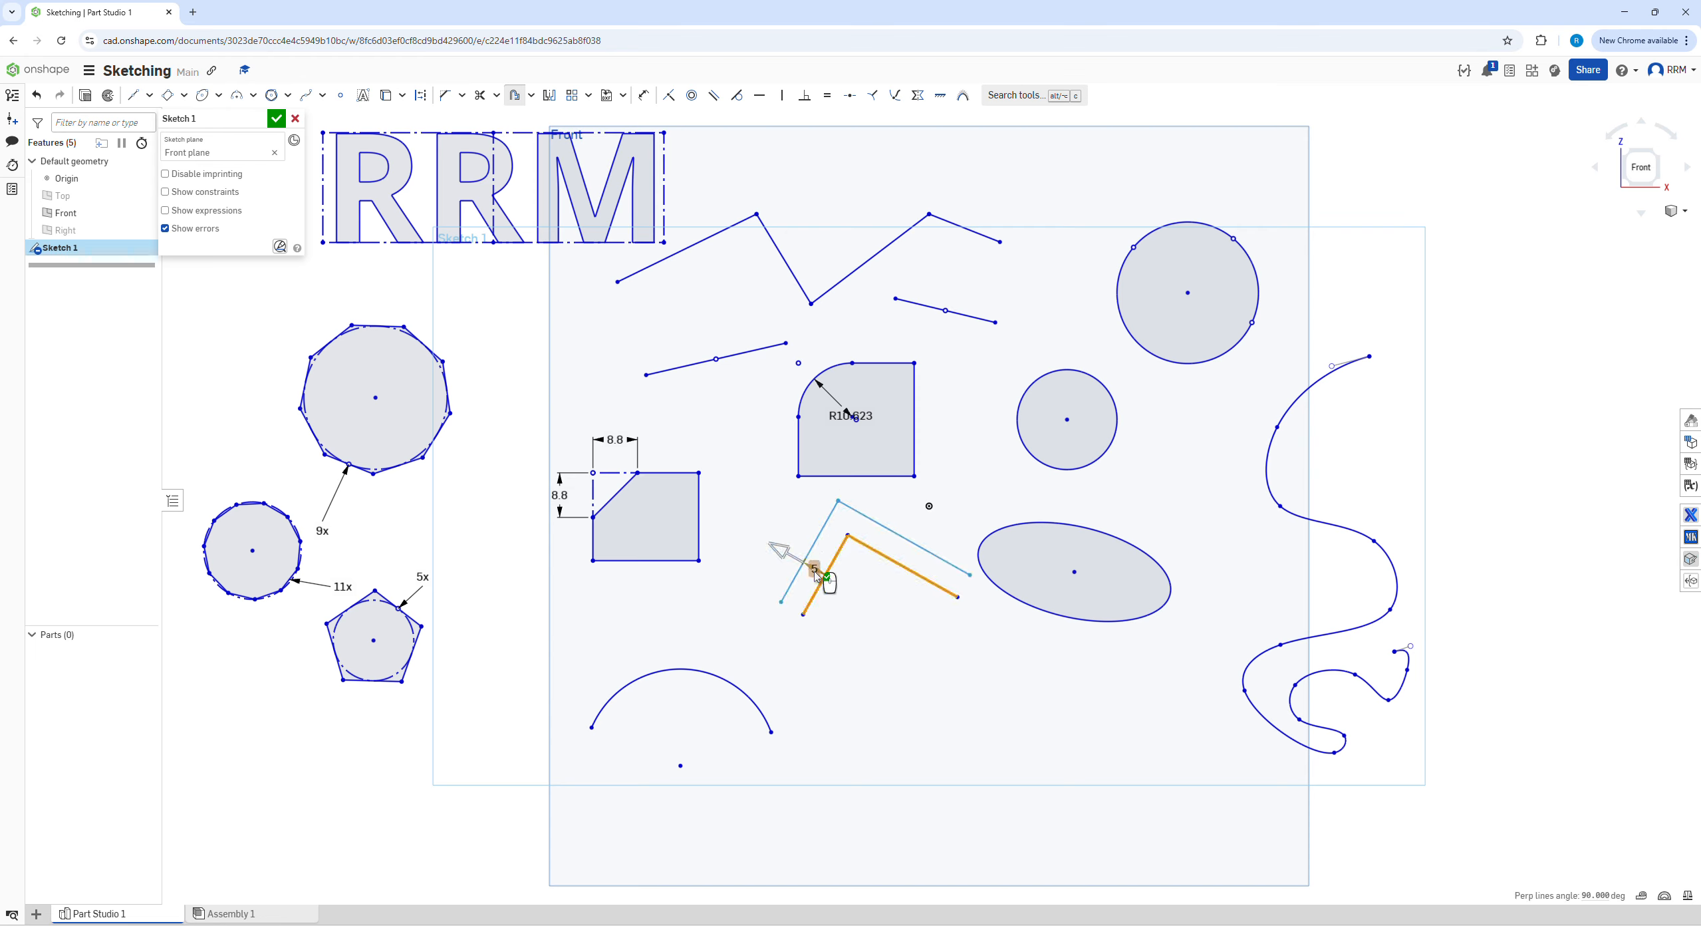
mouse_move(778, 552)
left_mouse_down()
mouse_move(798, 566)
mouse_move(775, 548)
mouse_move(784, 559)
left_mouse_up()
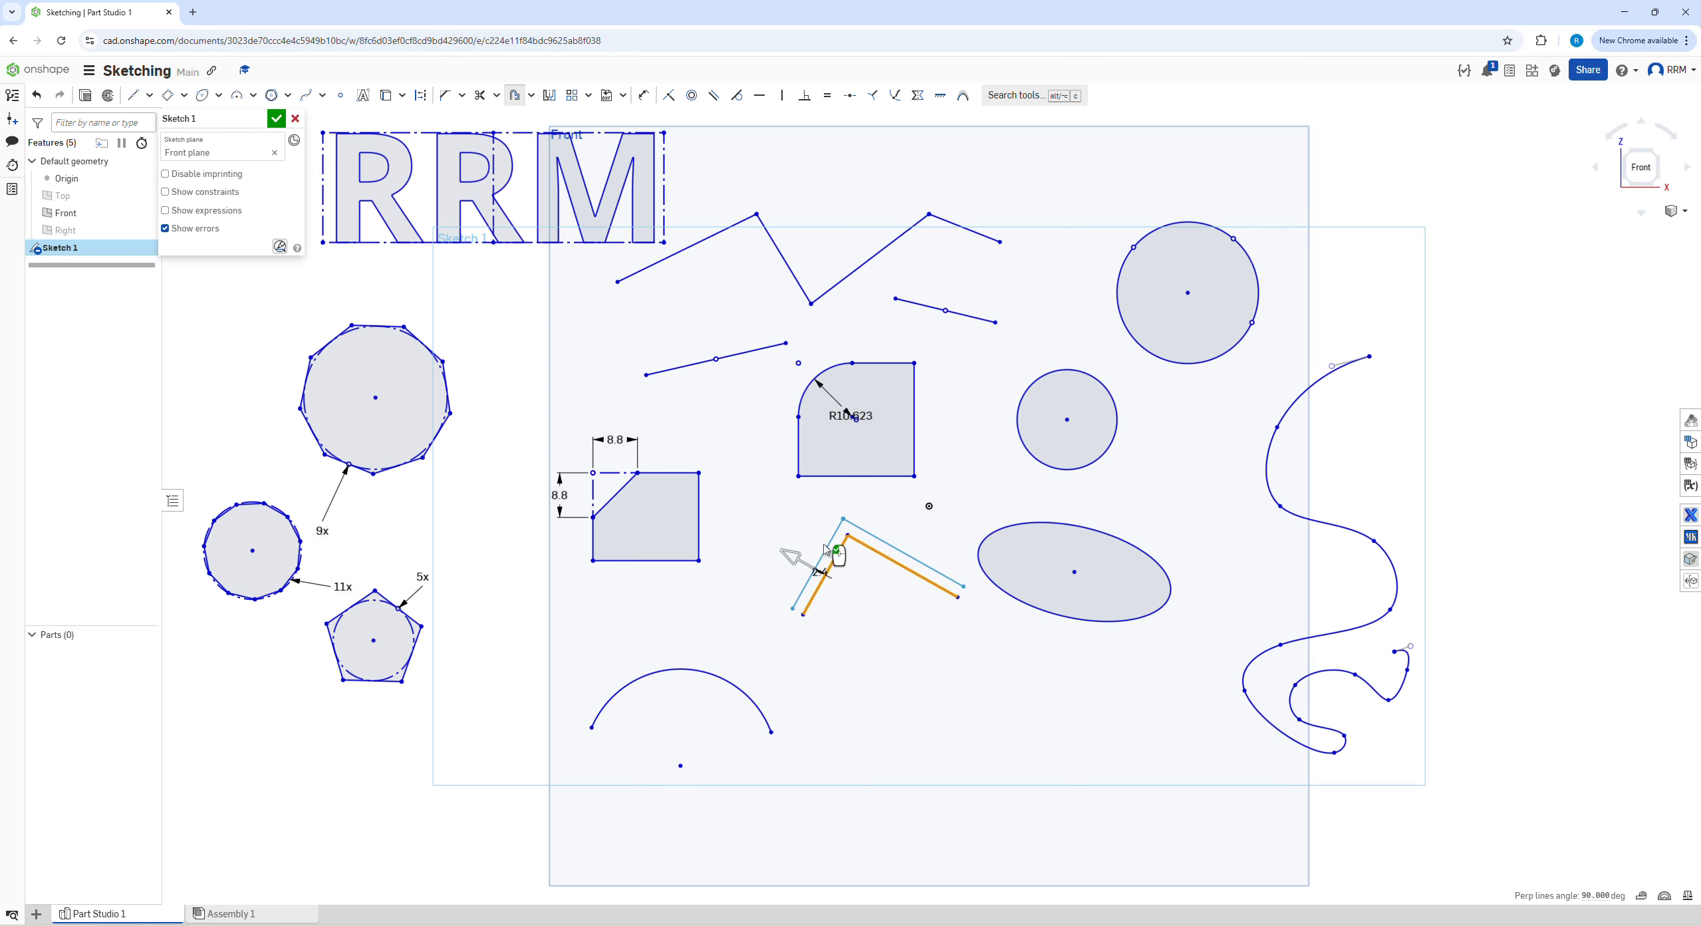
left_click(858, 588)
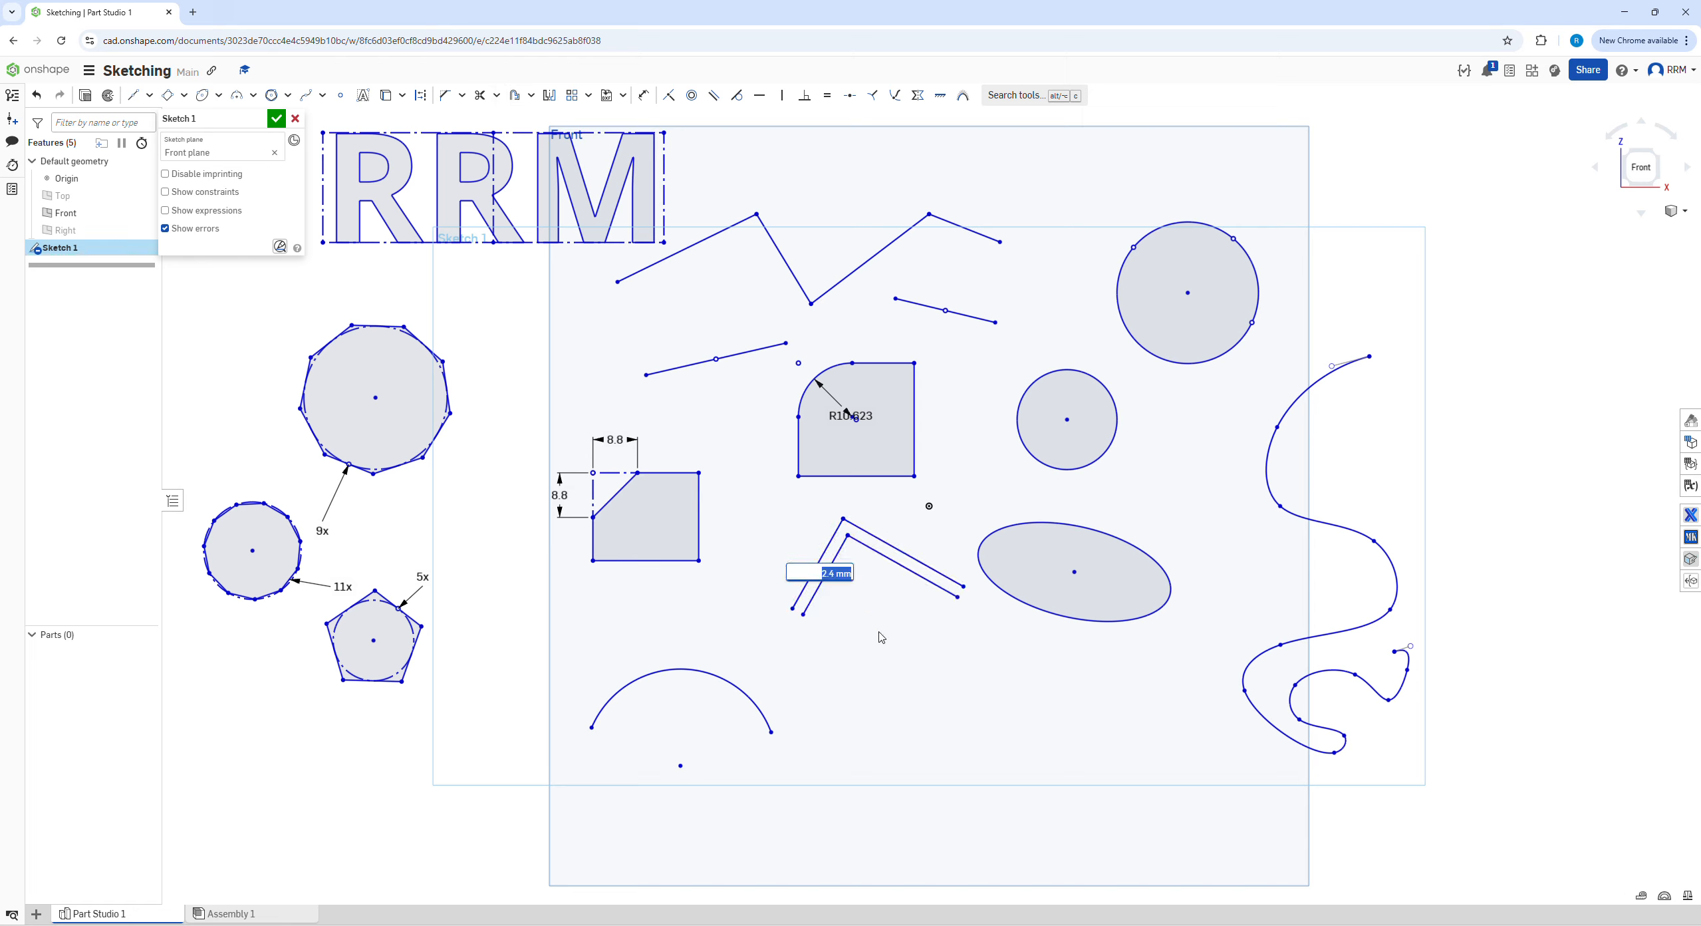
key("Return")
scroll(734, 431, "down", 3)
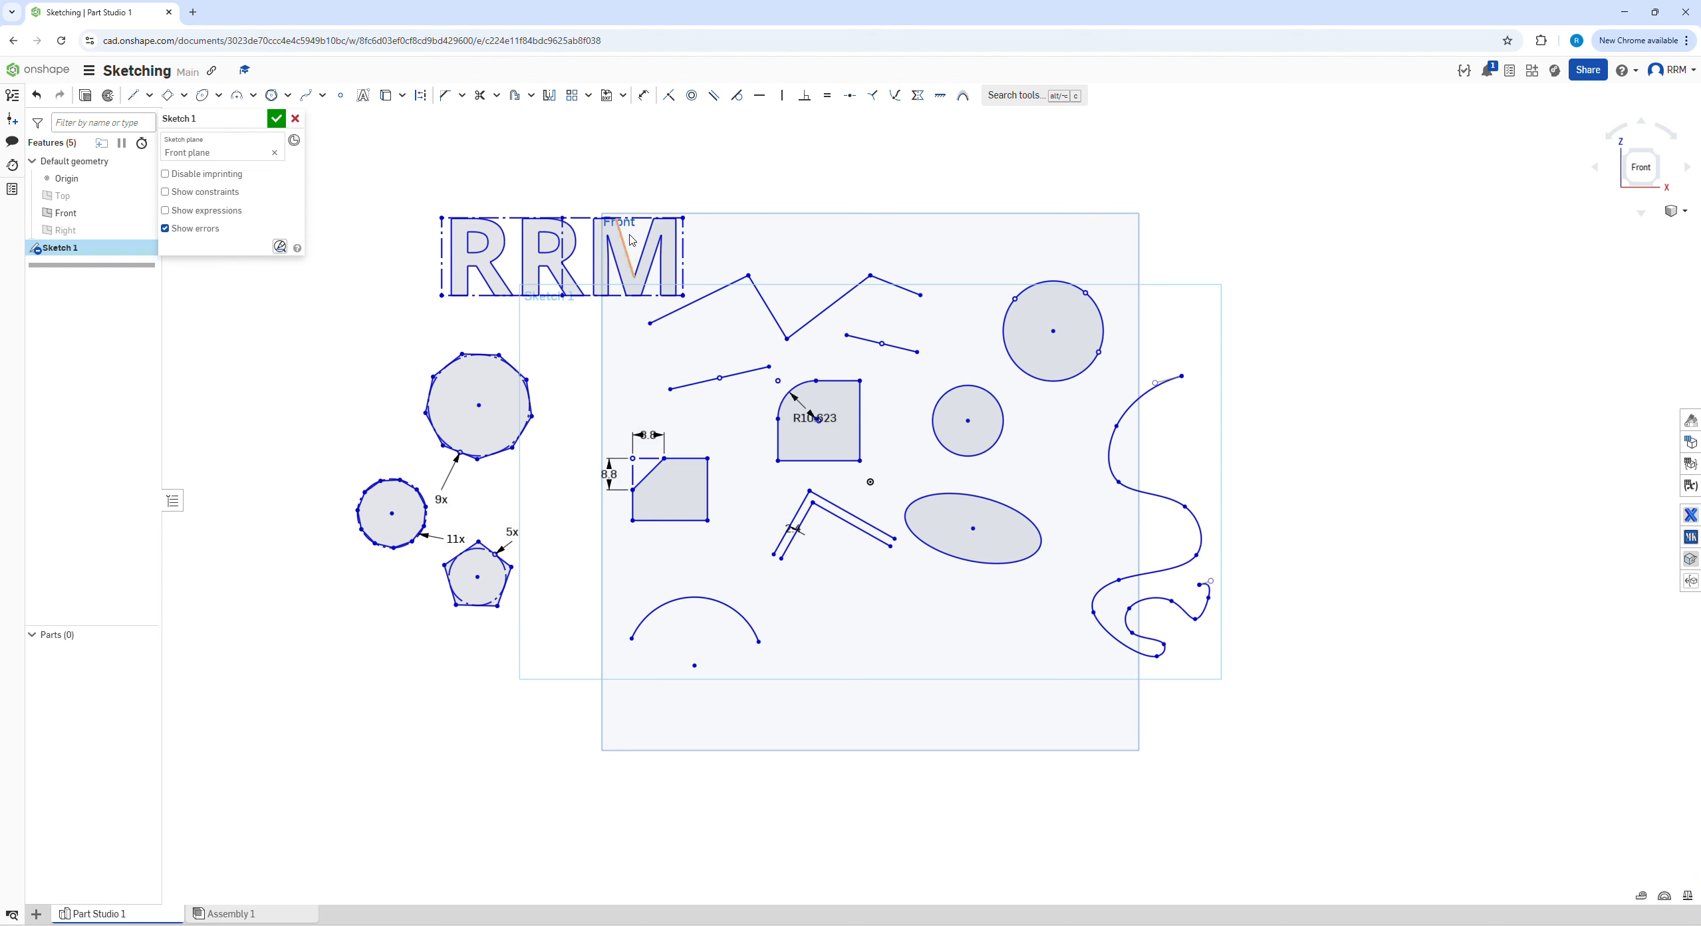
Cancel Sketch 1 without accepting it and restore the cancelled sketch
scroll(631, 236, "up", 2)
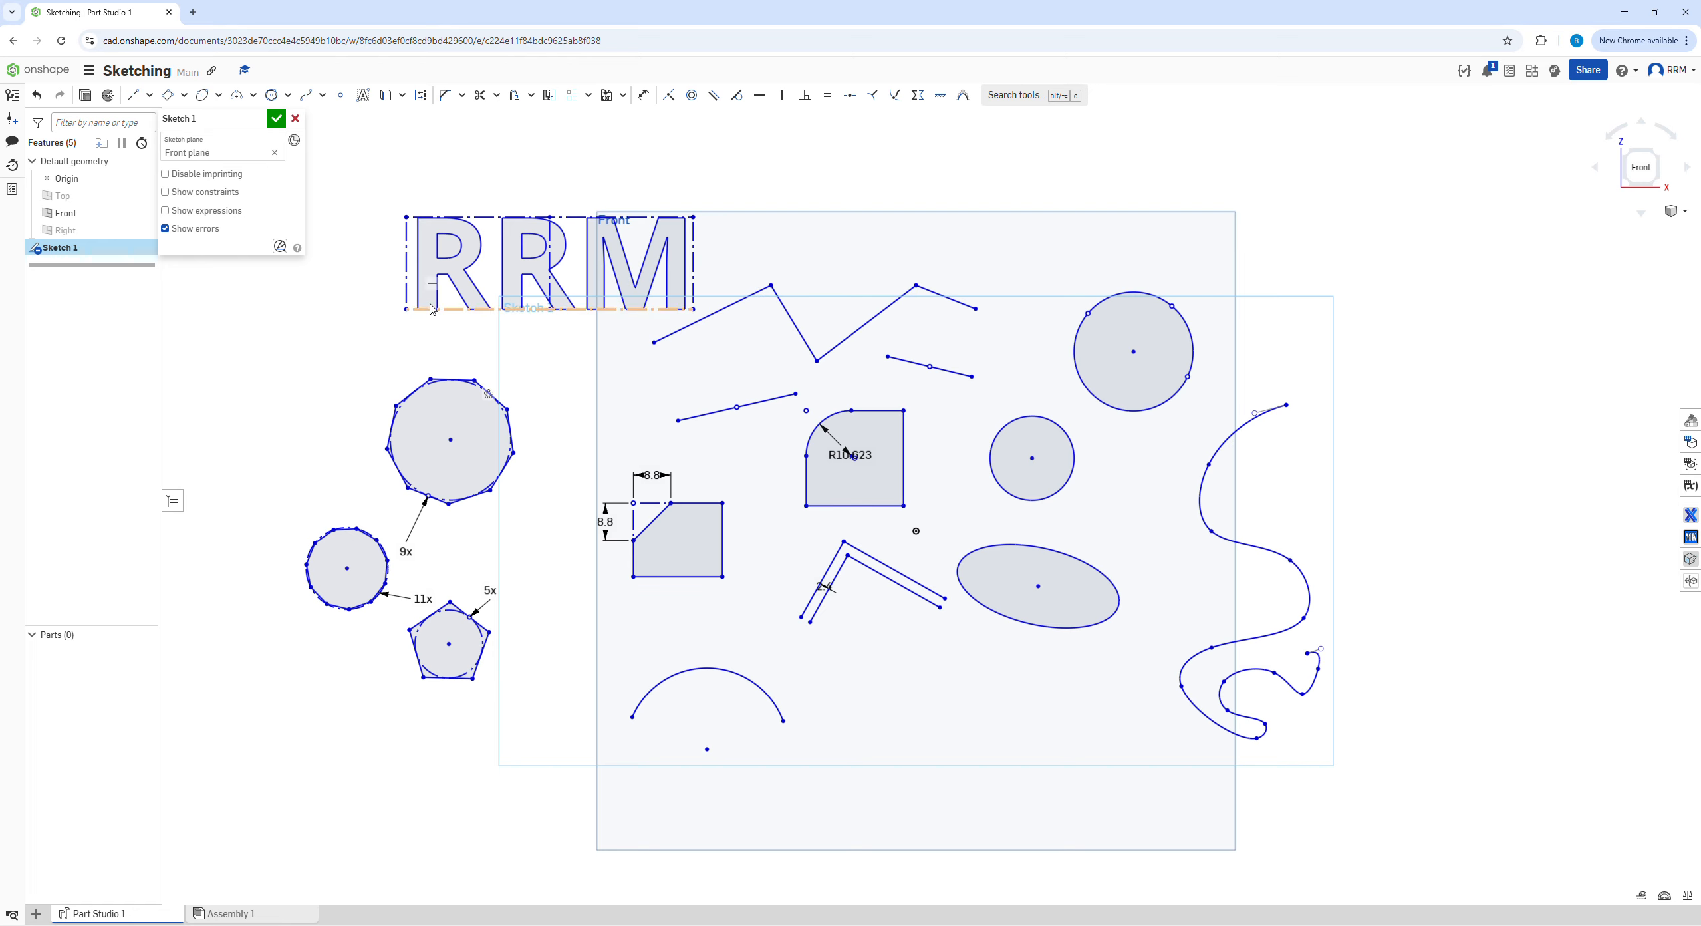
left_click(296, 120)
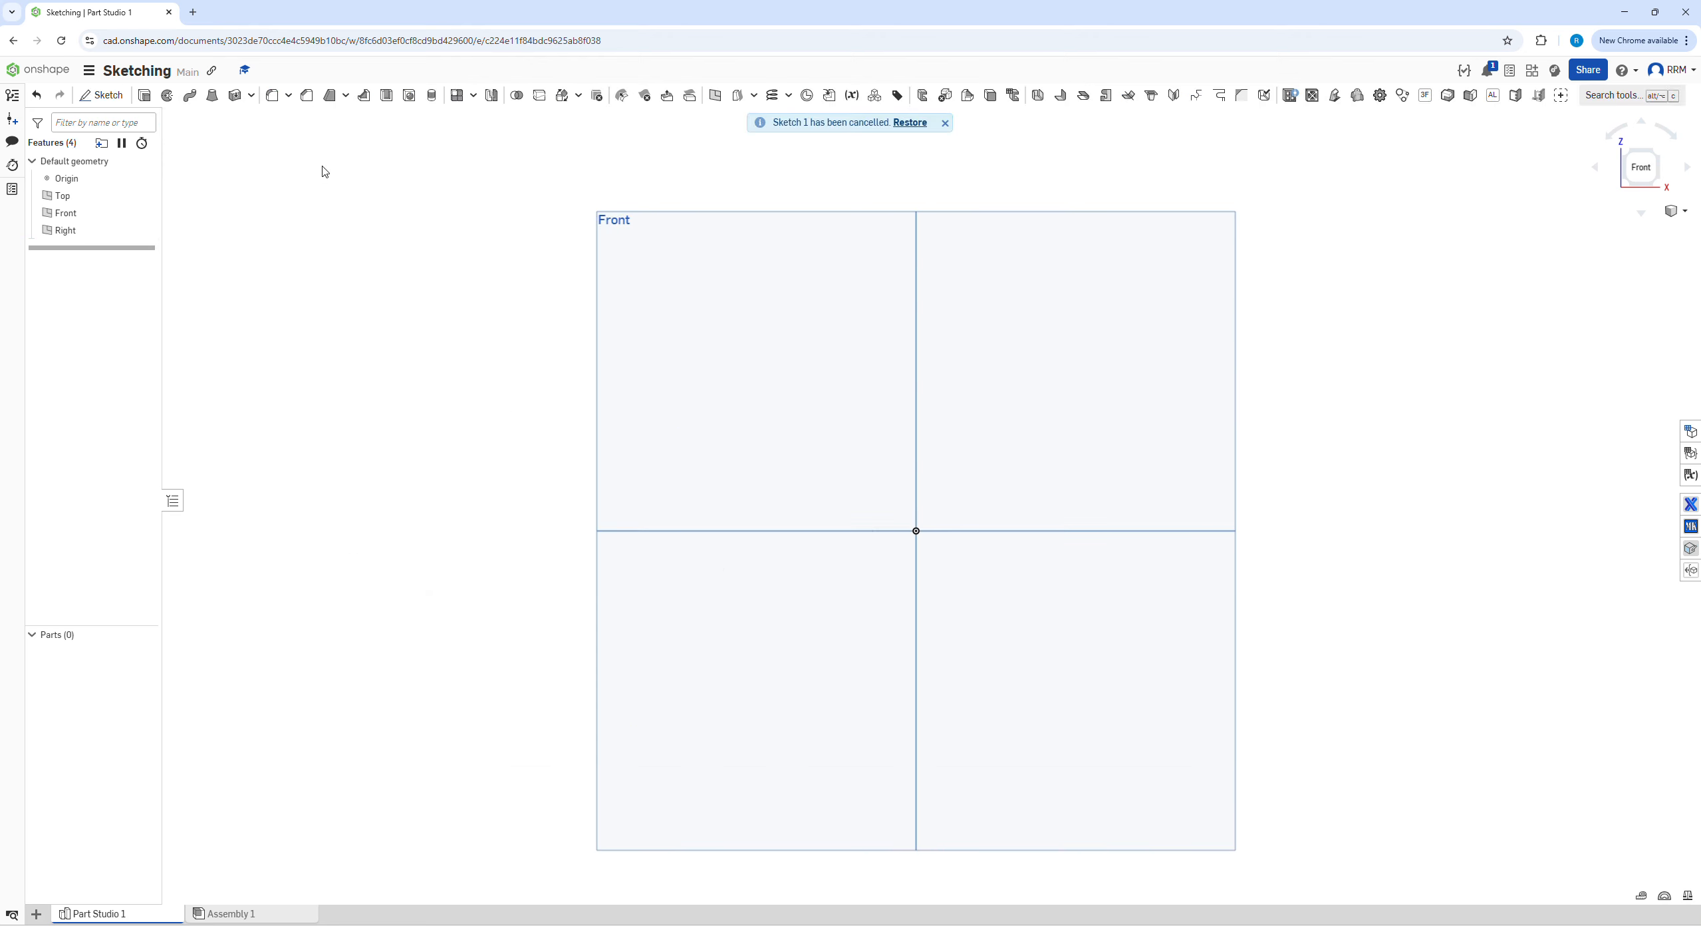
left_click(909, 123)
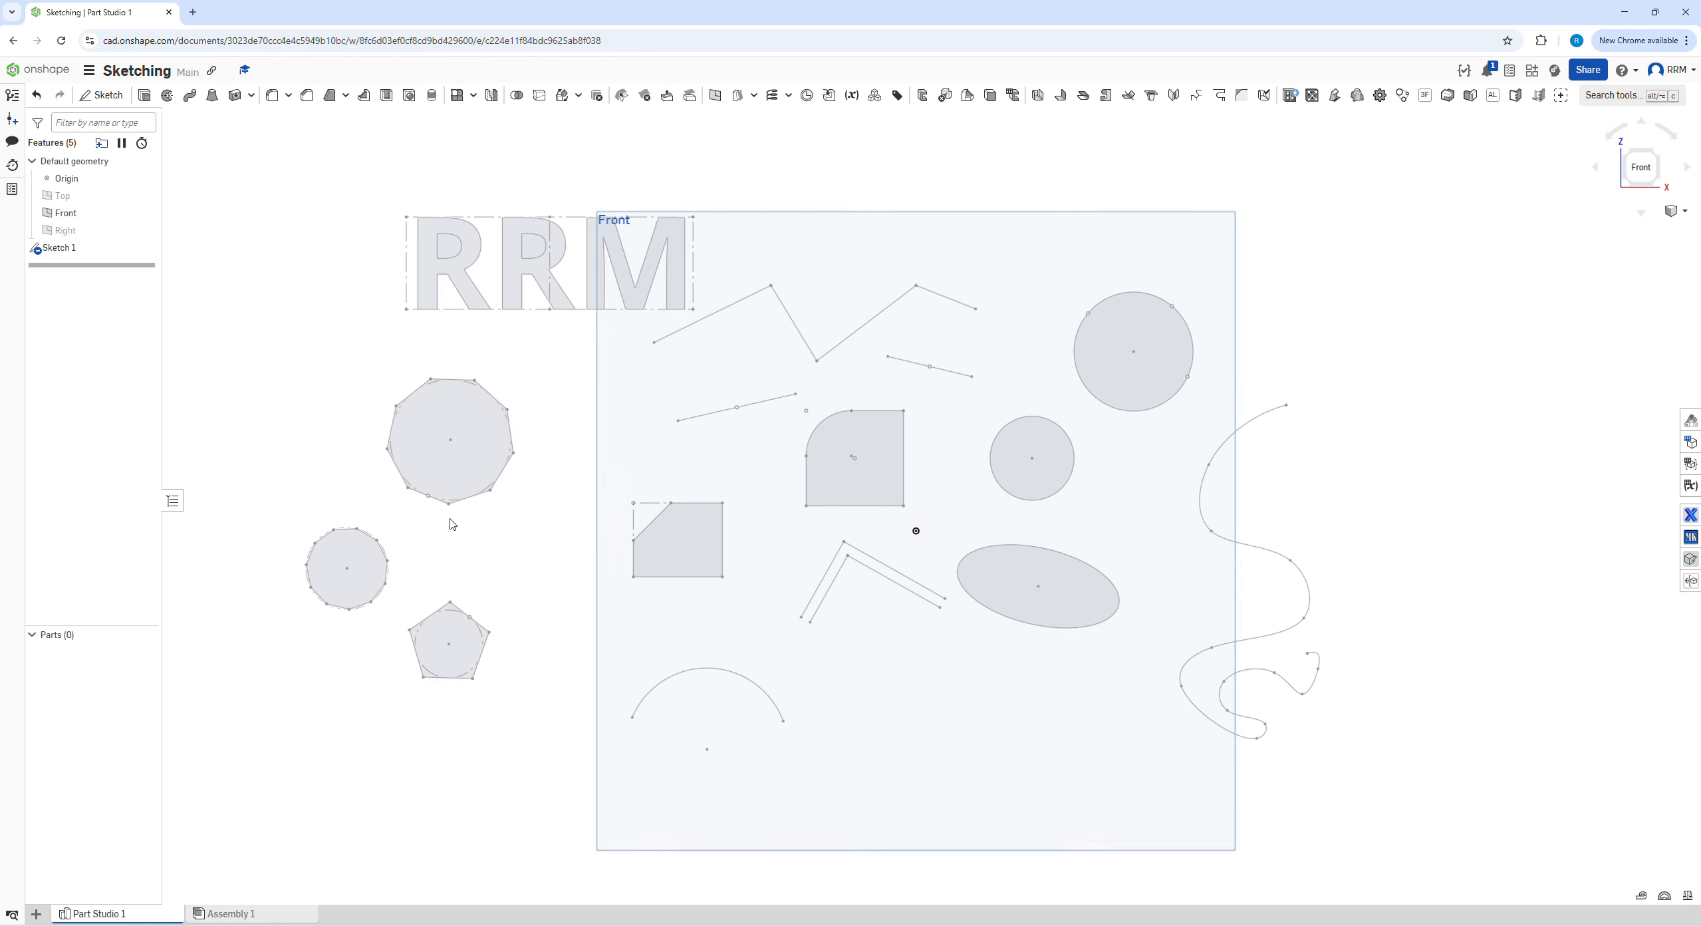
Reopen Sketch 1 for editing and accept the sketch
double_click(60, 247)
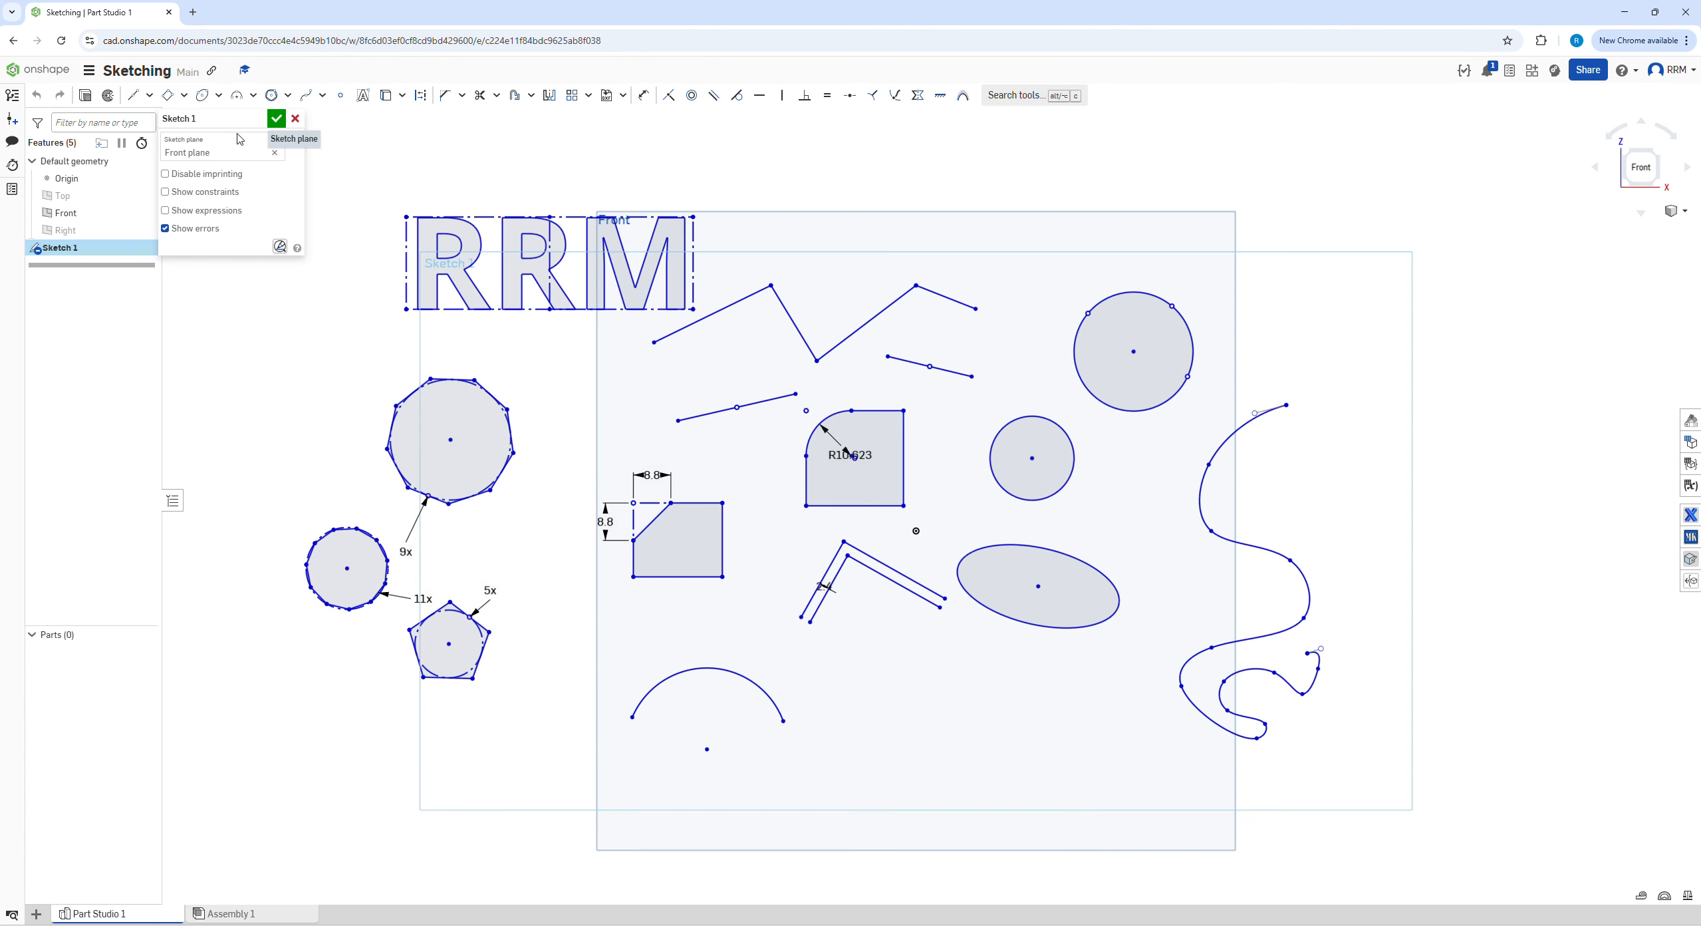
left_click(277, 118)
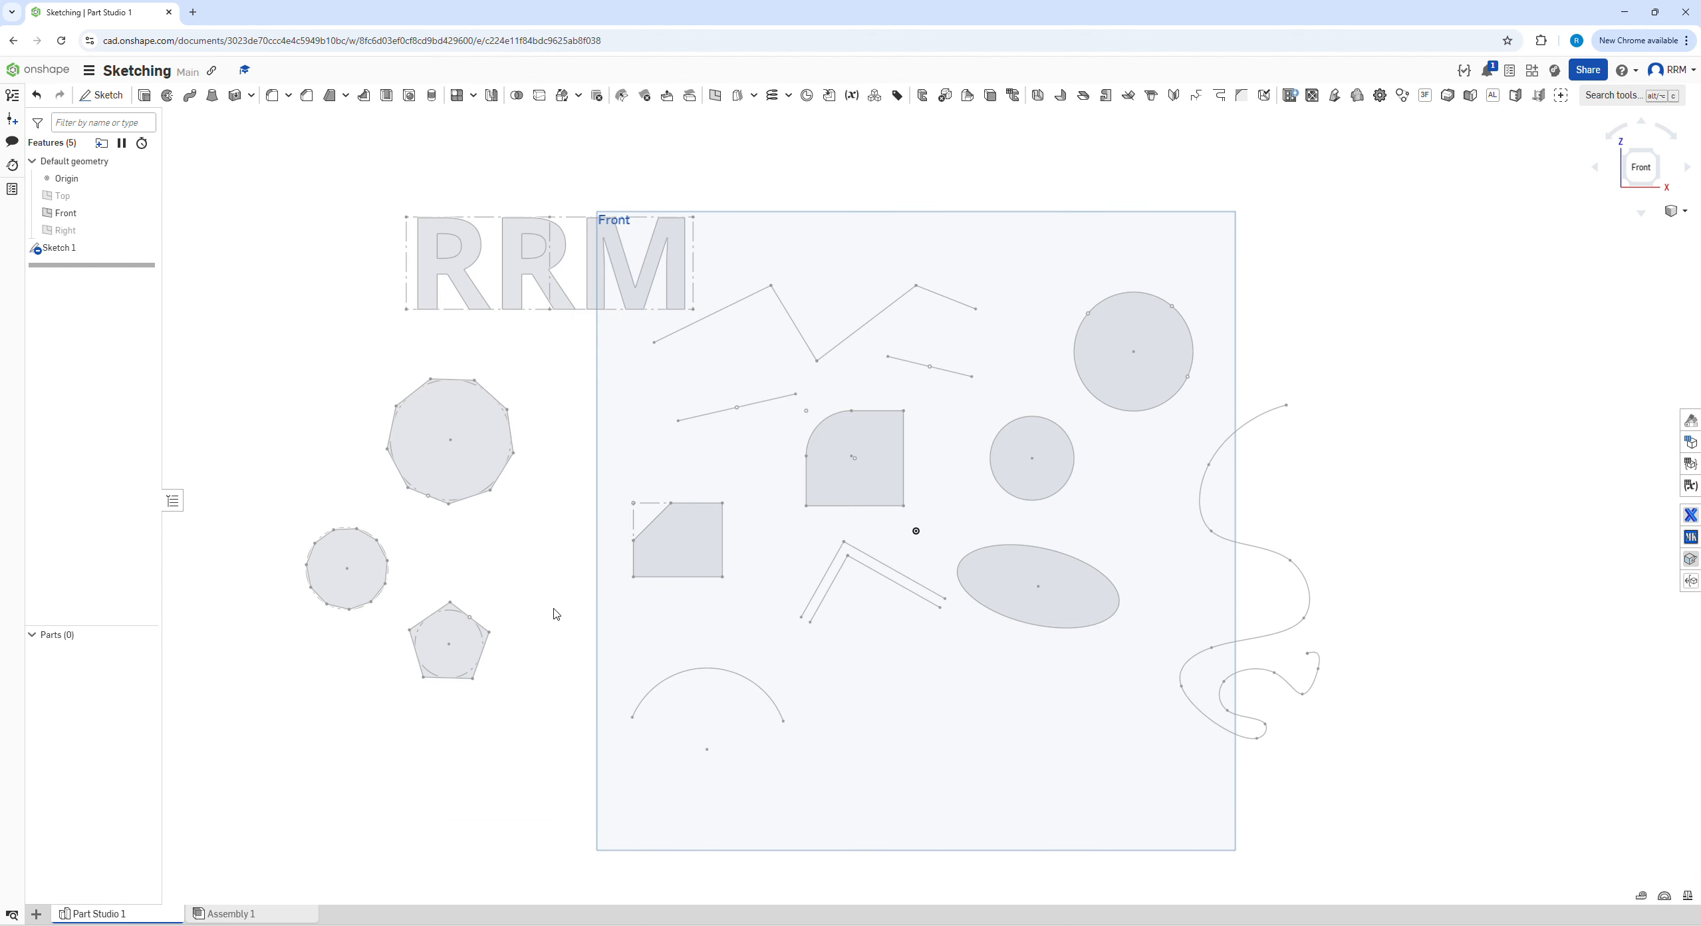
Rename Sketch 1 as "Sketching tests"
right_click(56, 252)
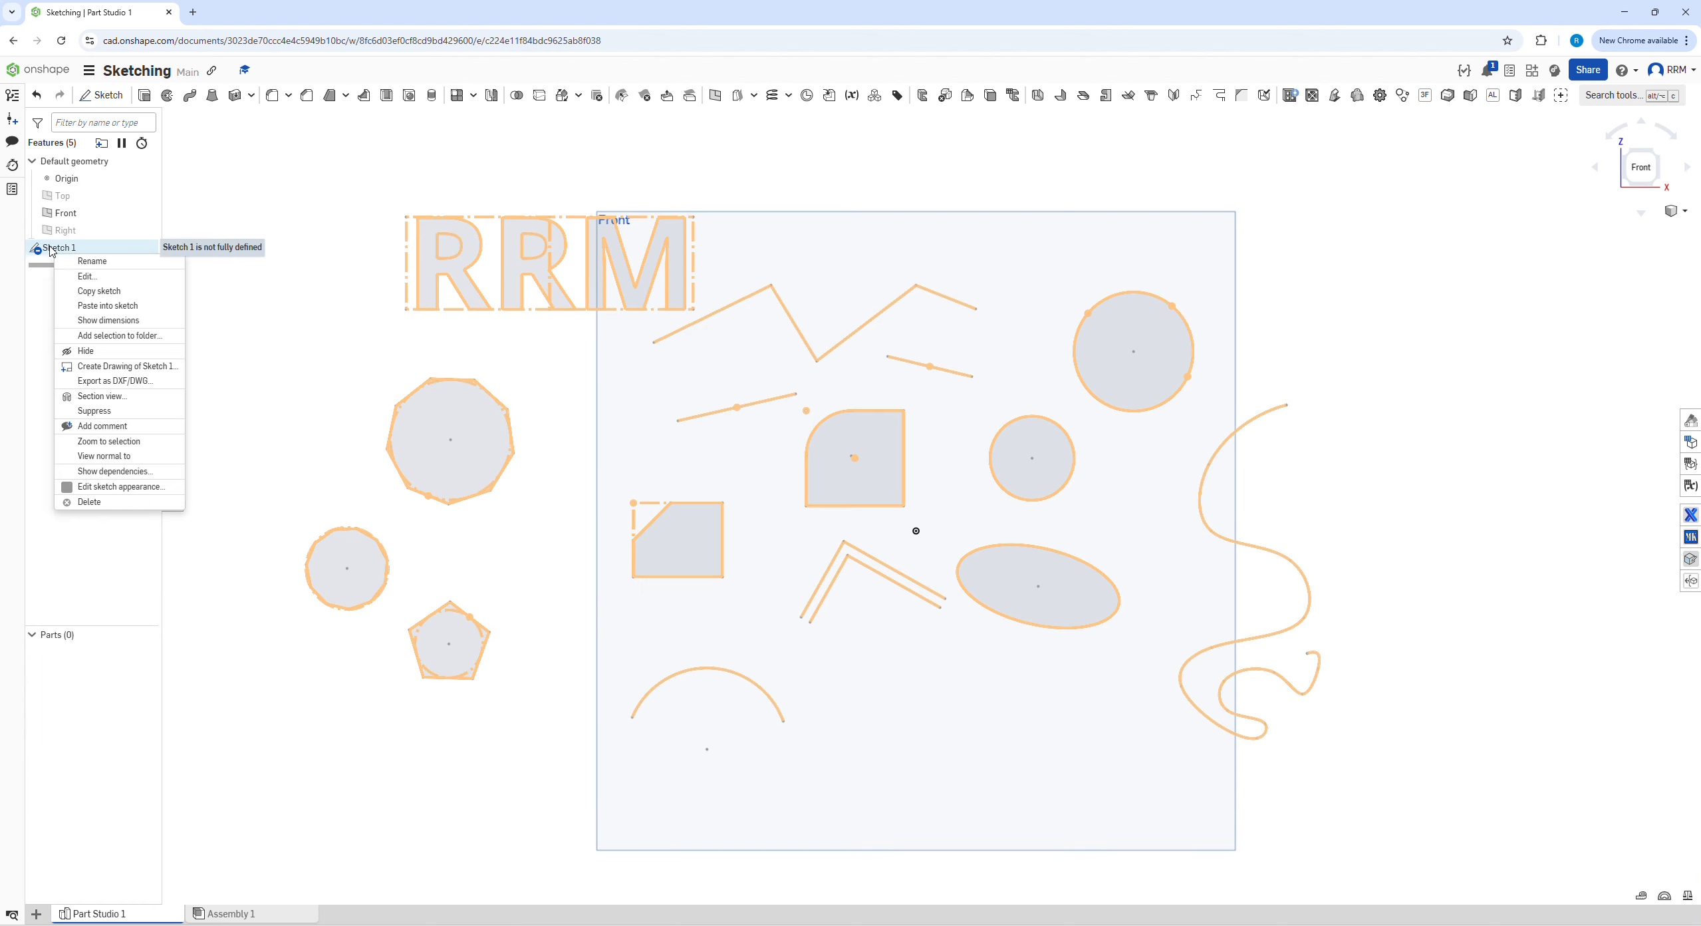
left_click(93, 260)
type("Sketching tests")
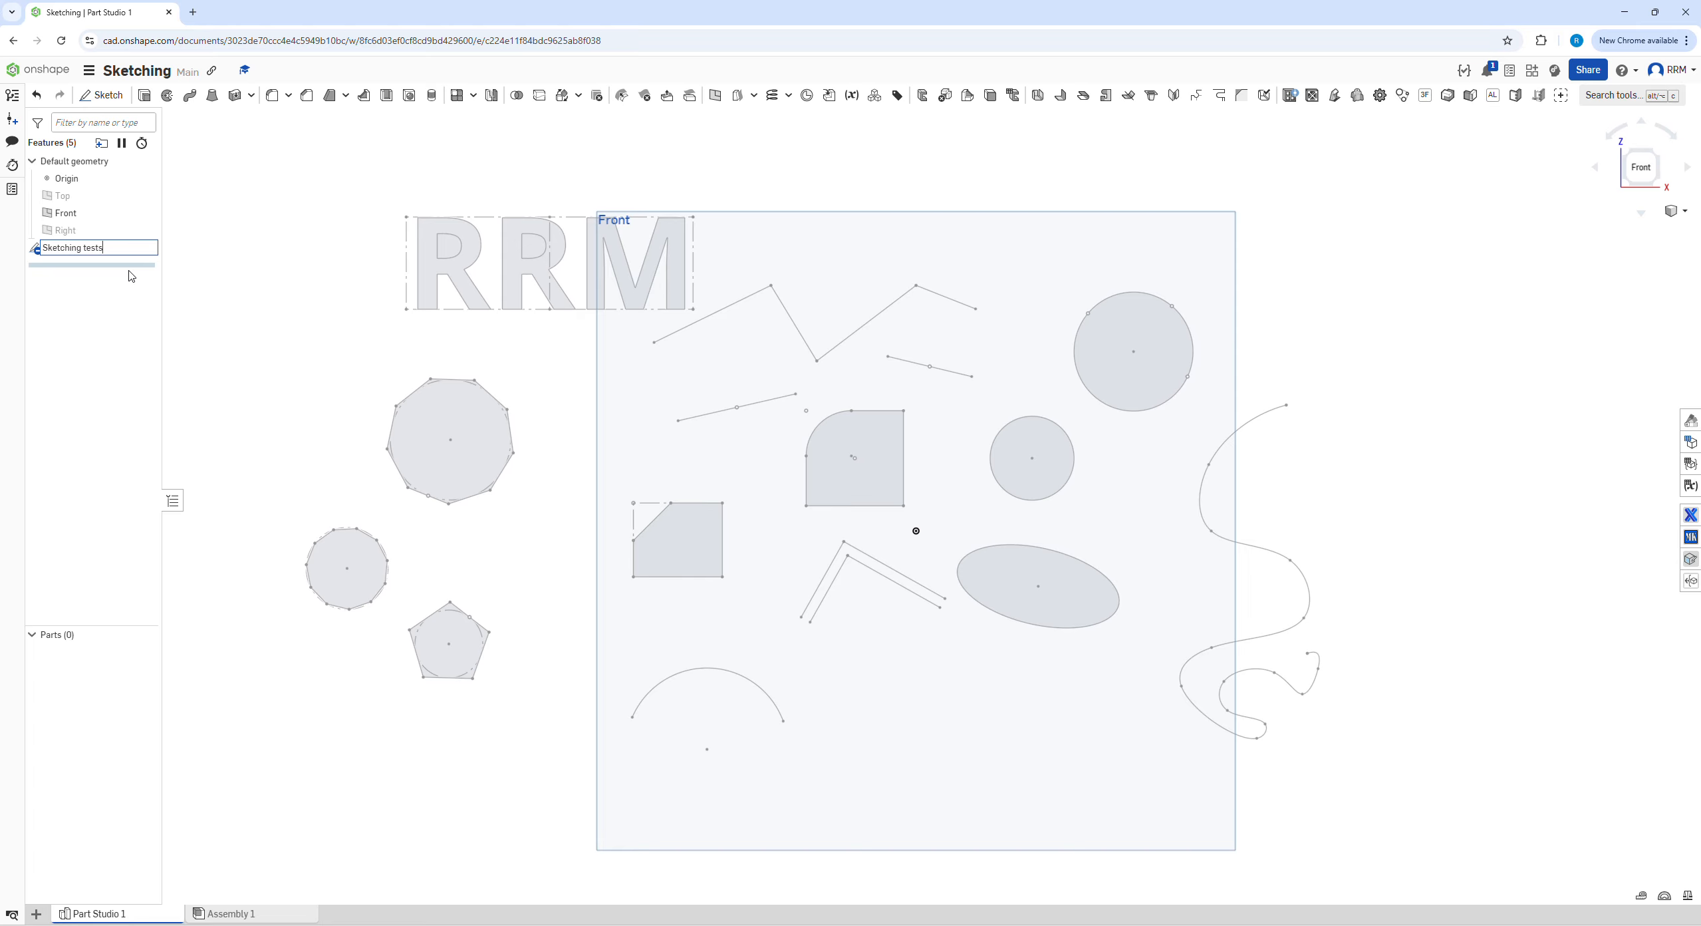
key("Return")
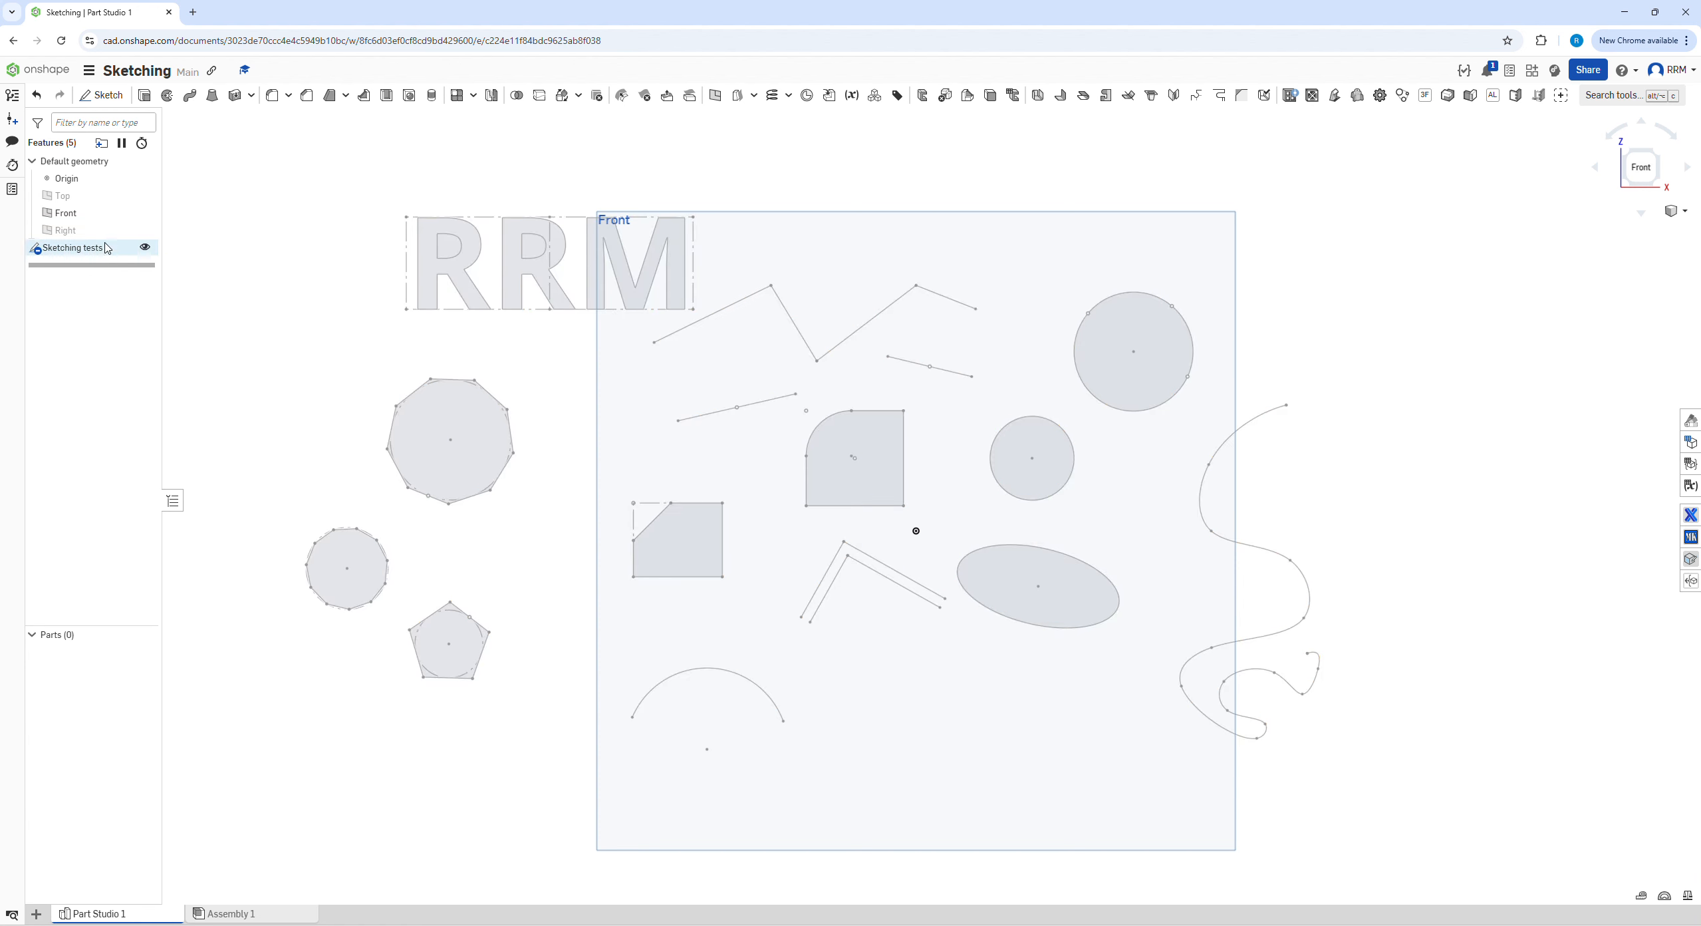
Reopen the Sketching tests sketch, nudge the filleted rectangle's lower right corner slightly outward, and accept the sketch
double_click(75, 248)
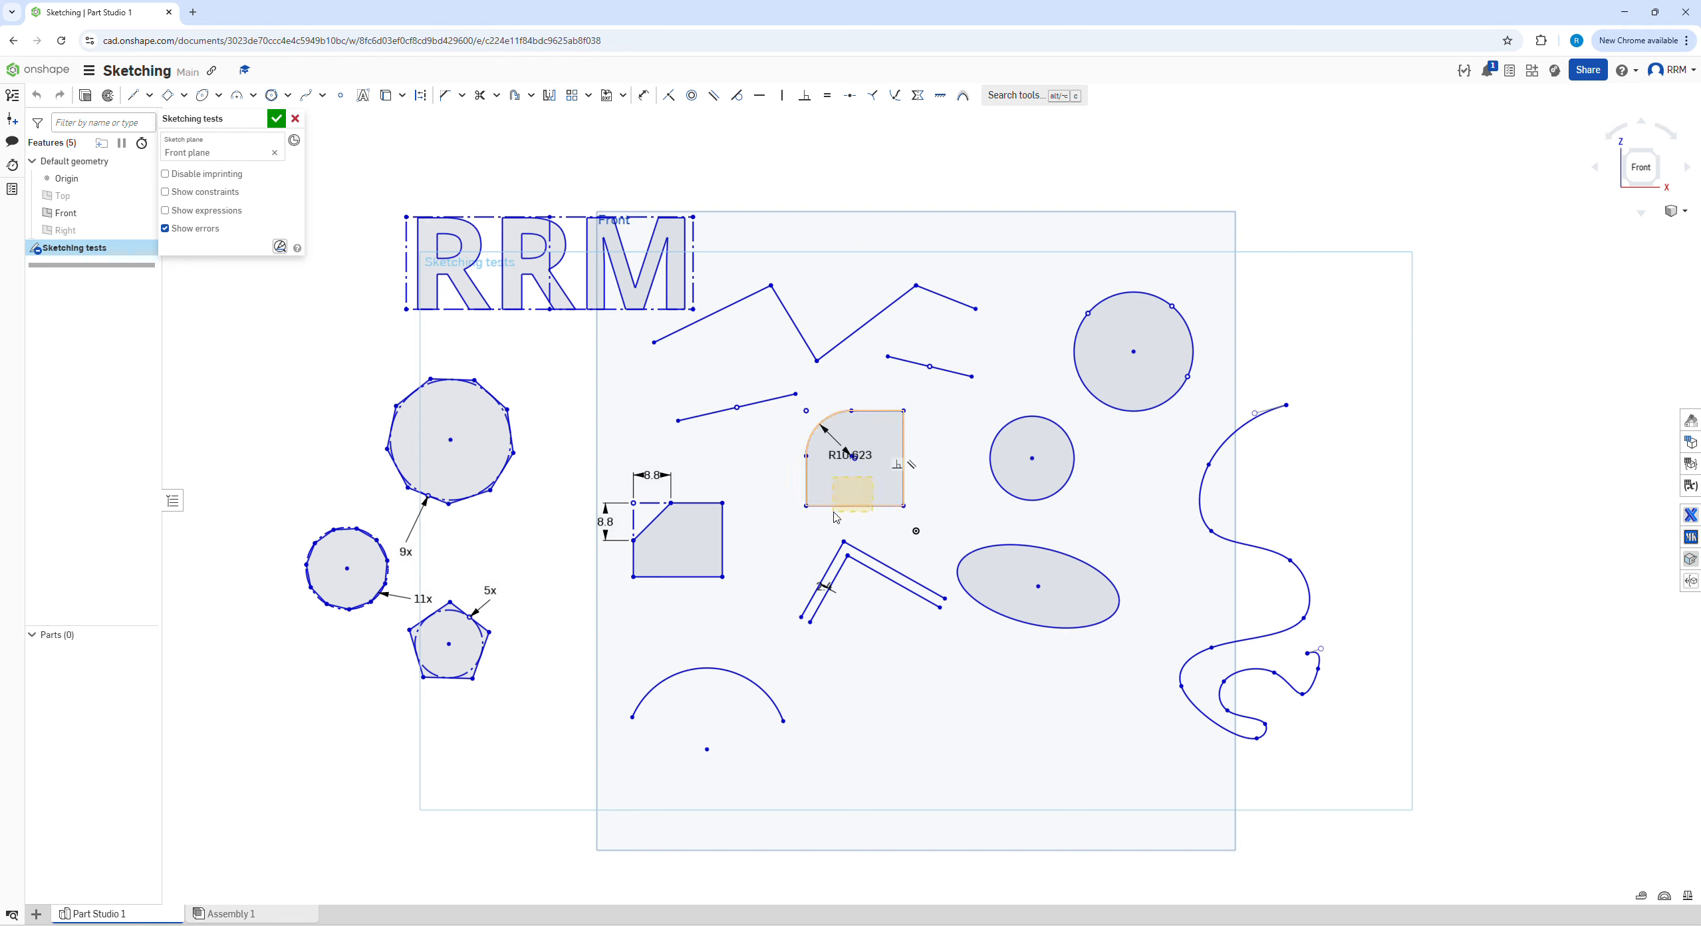
mouse_move(903, 506)
left_mouse_down()
mouse_move(829, 526)
mouse_move(905, 508)
left_mouse_up()
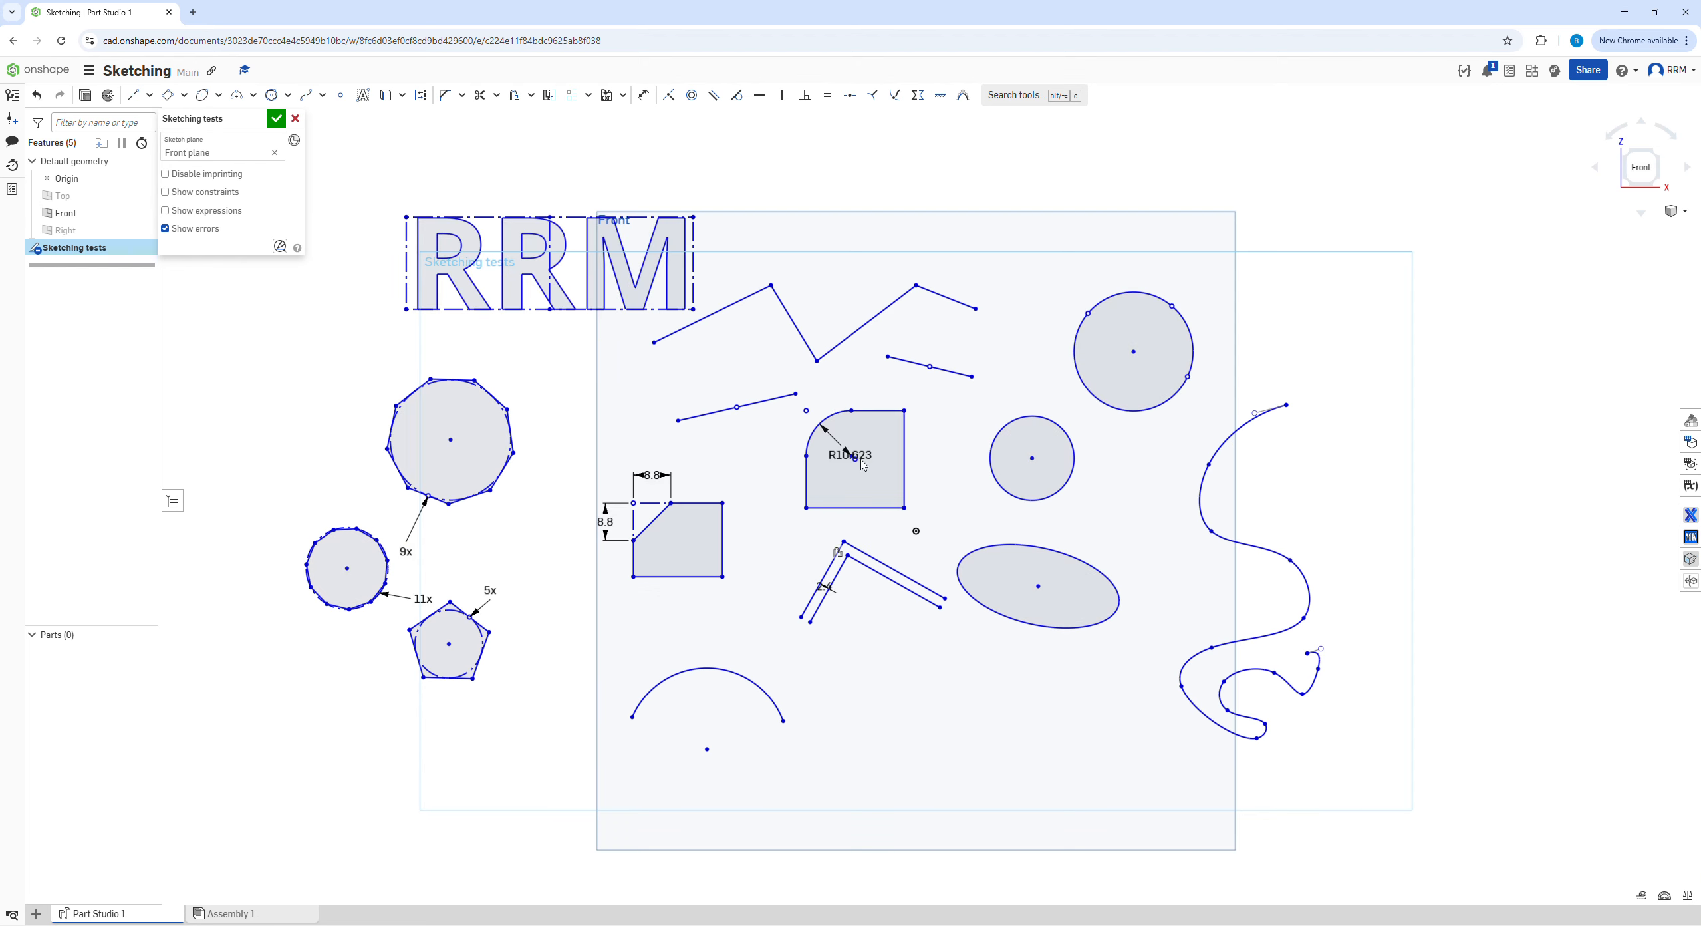
left_click(276, 119)
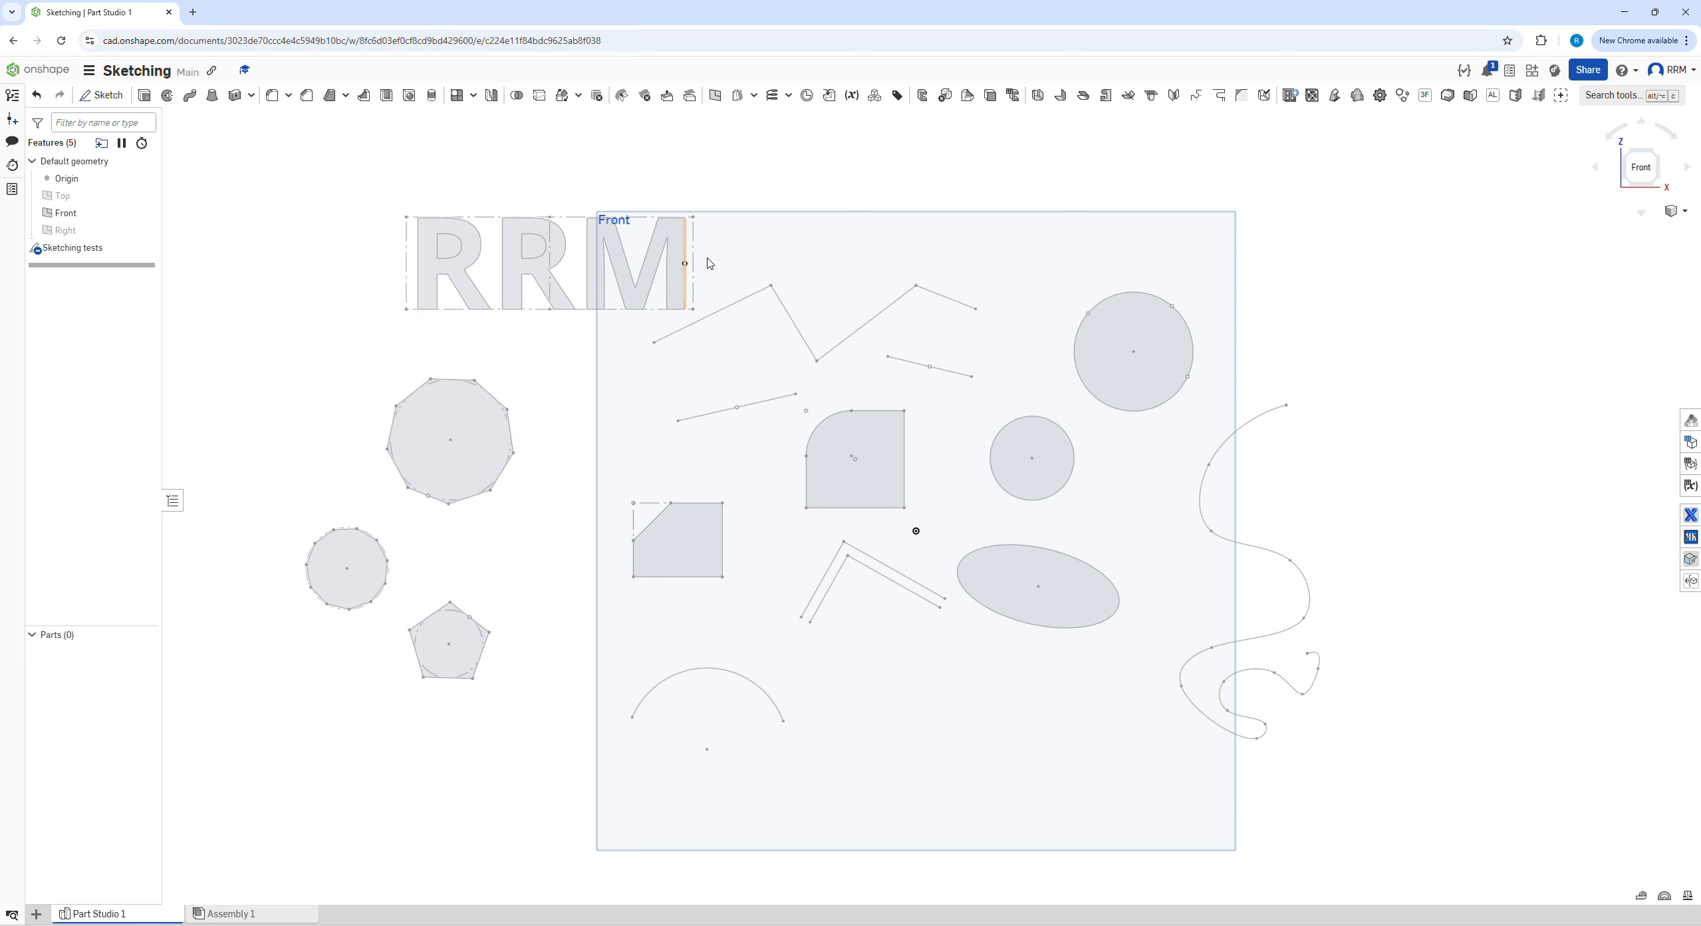